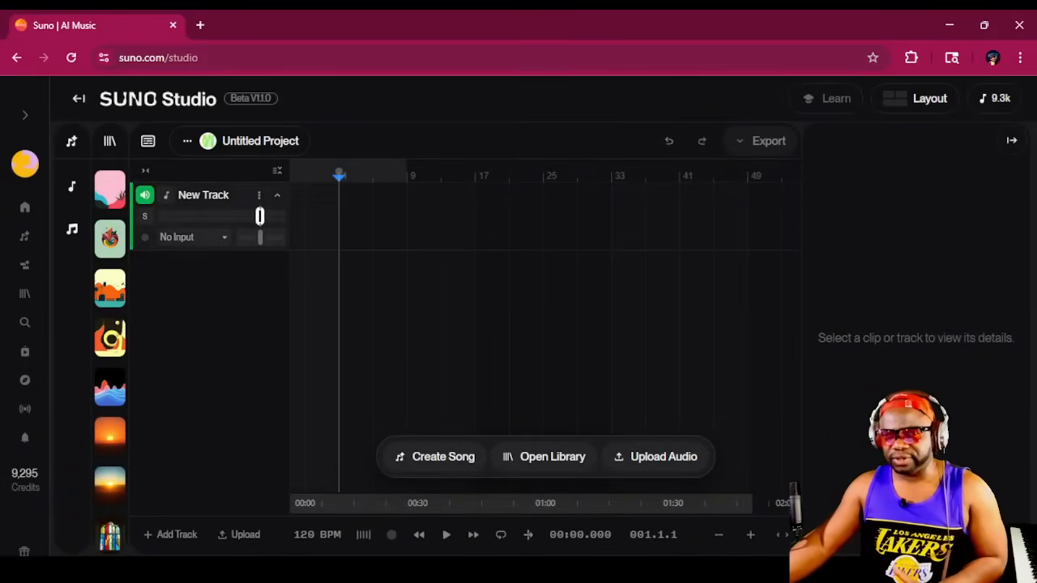
Step: Rename the new empty track as PIANO
left_click(243, 196)
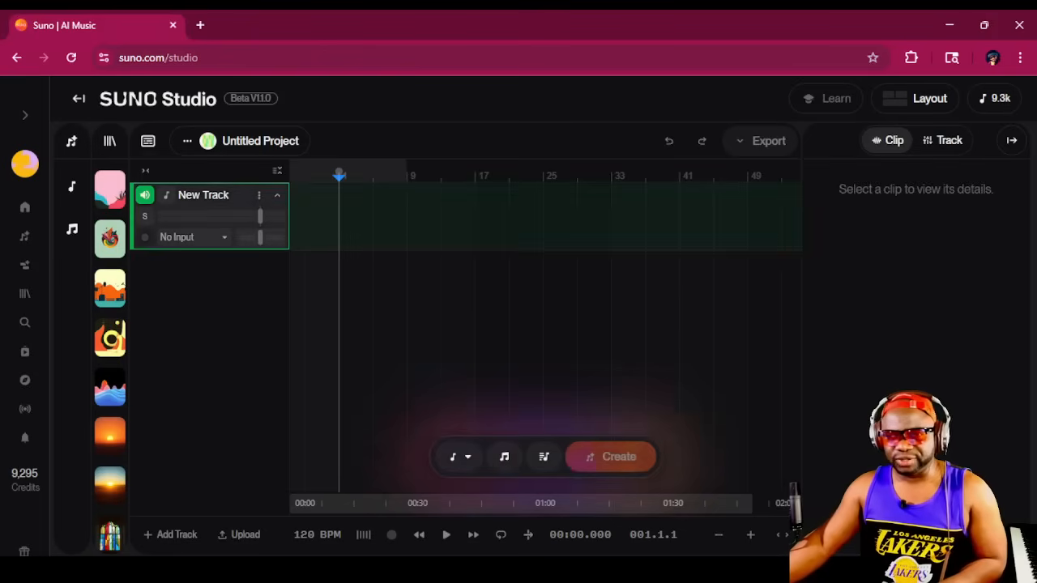
left_click(258, 196)
left_click(305, 315)
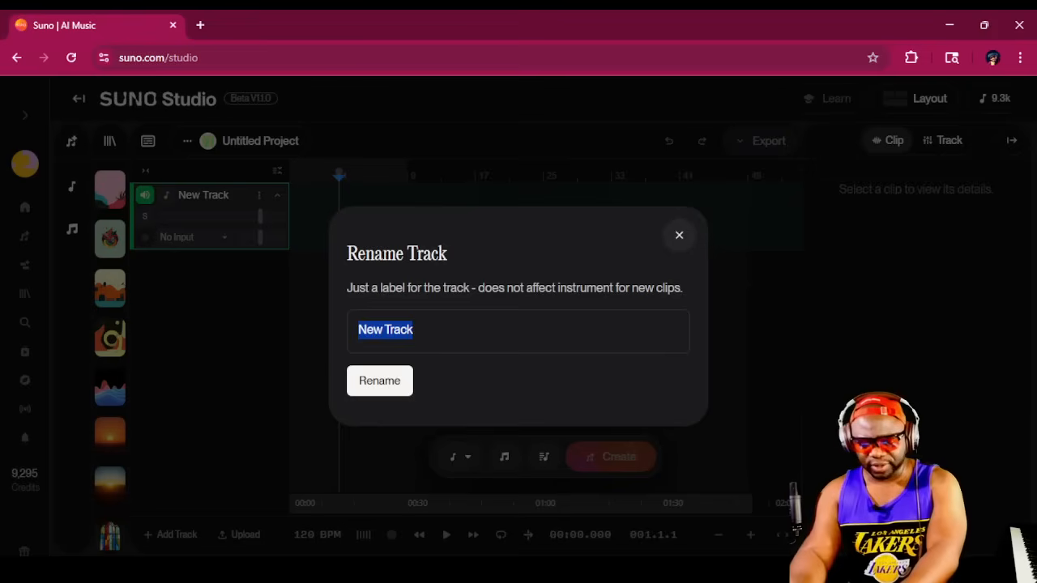
type("PIANO")
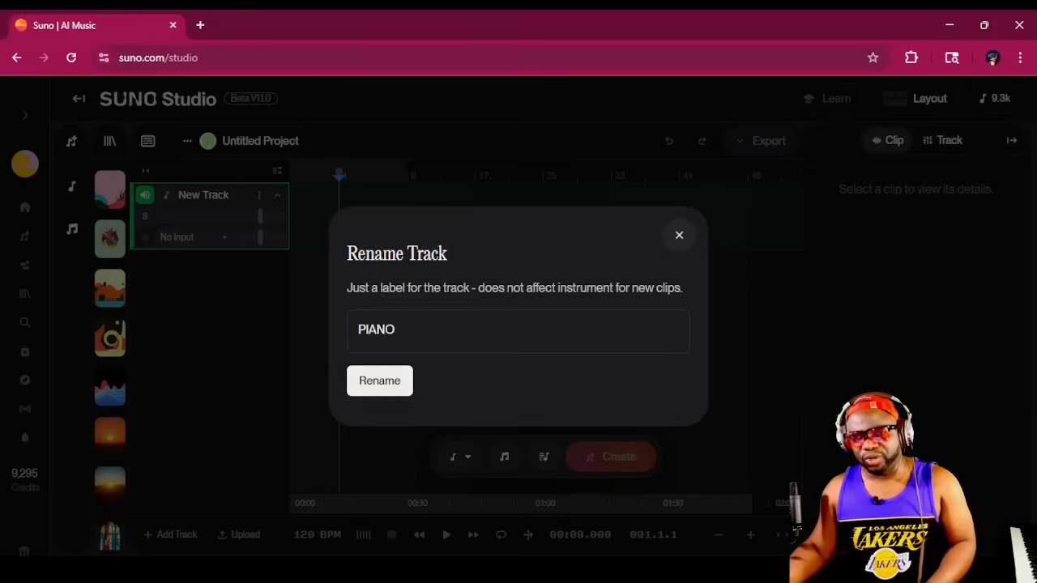
key("Return")
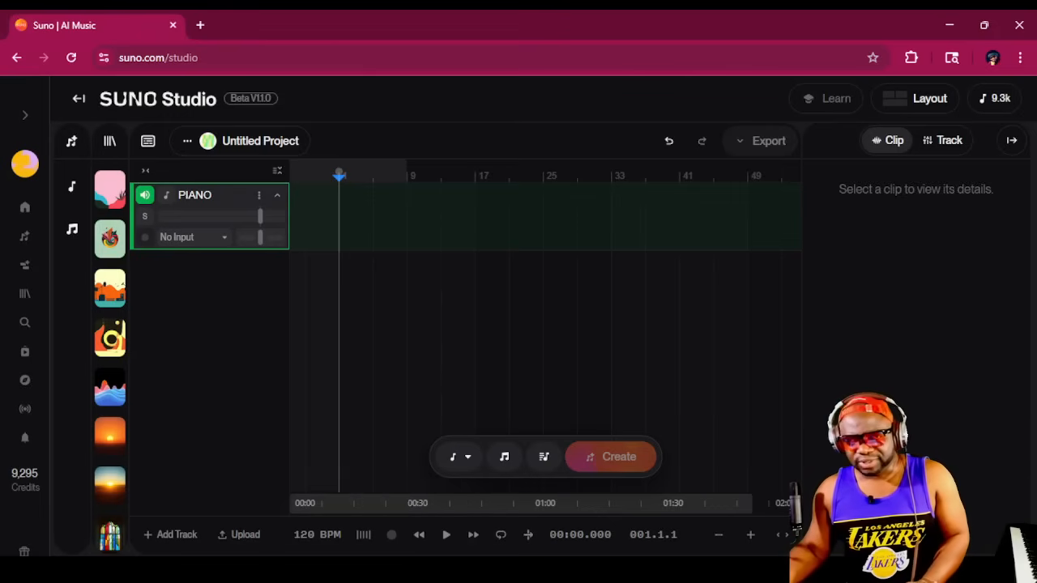
Step: Set the PIANO track's audio input to 1 | Line (2- Portable Grand)
left_click(194, 237)
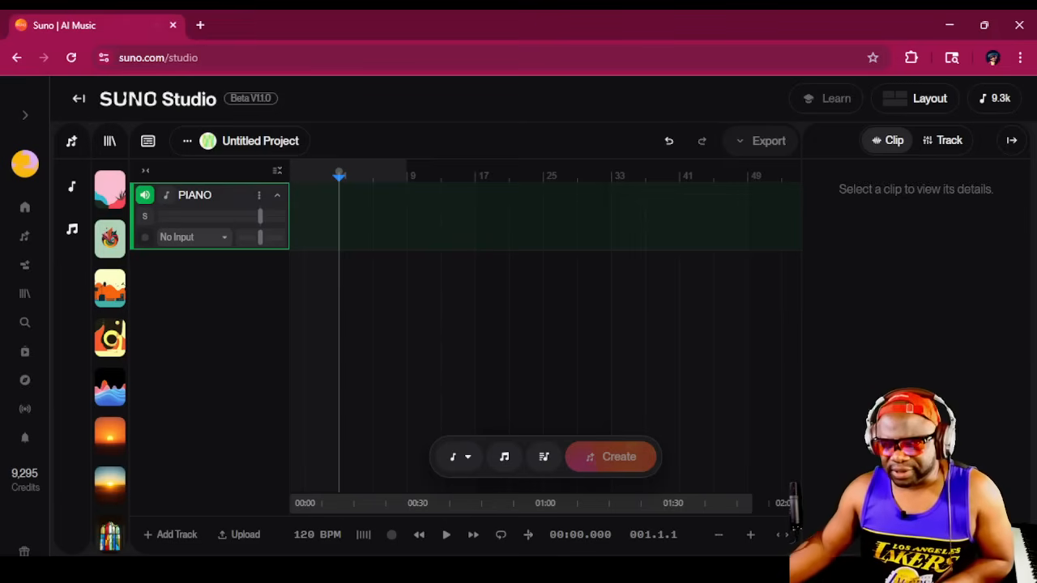
left_click(194, 237)
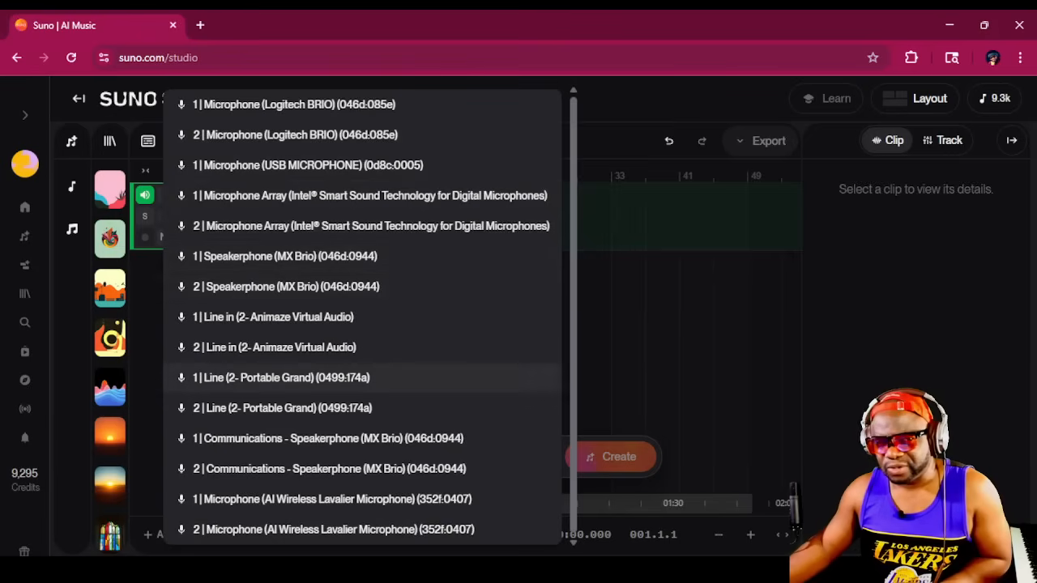
left_click(281, 378)
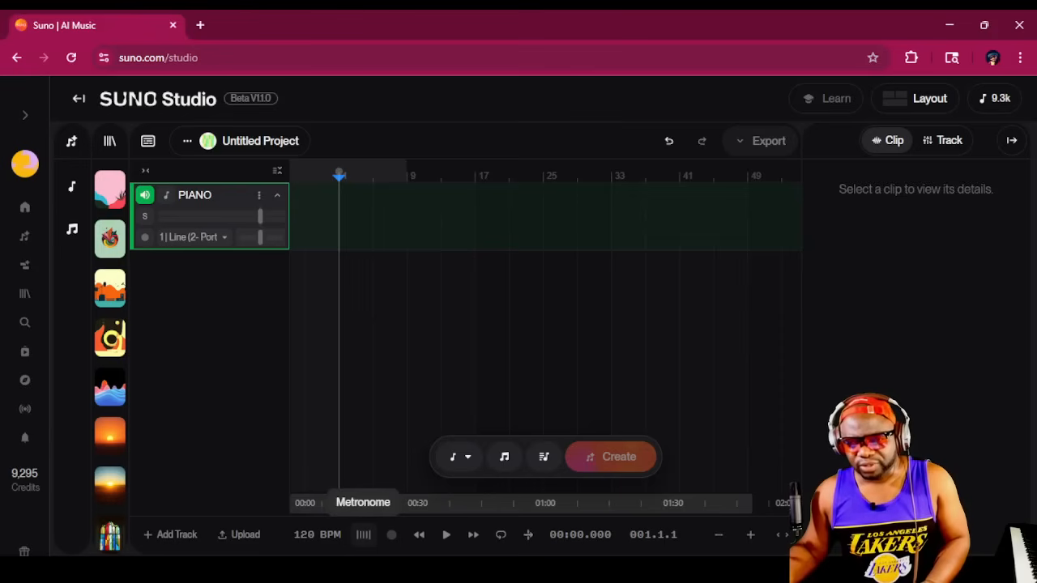
Step: Arm the PIANO track and record a piano take of about 42 seconds from the start of the timeline
left_click(316, 535)
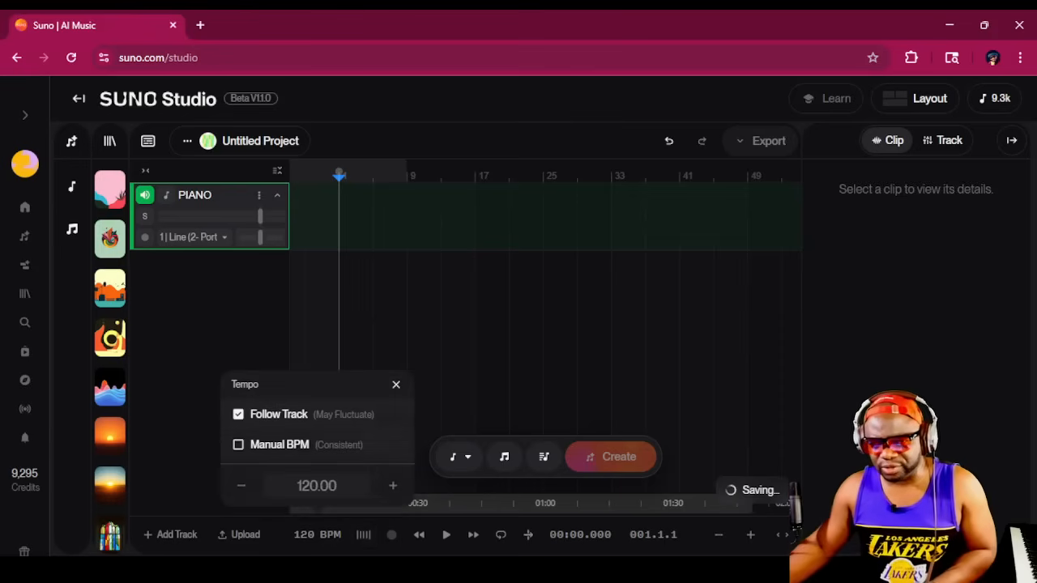
key("Escape")
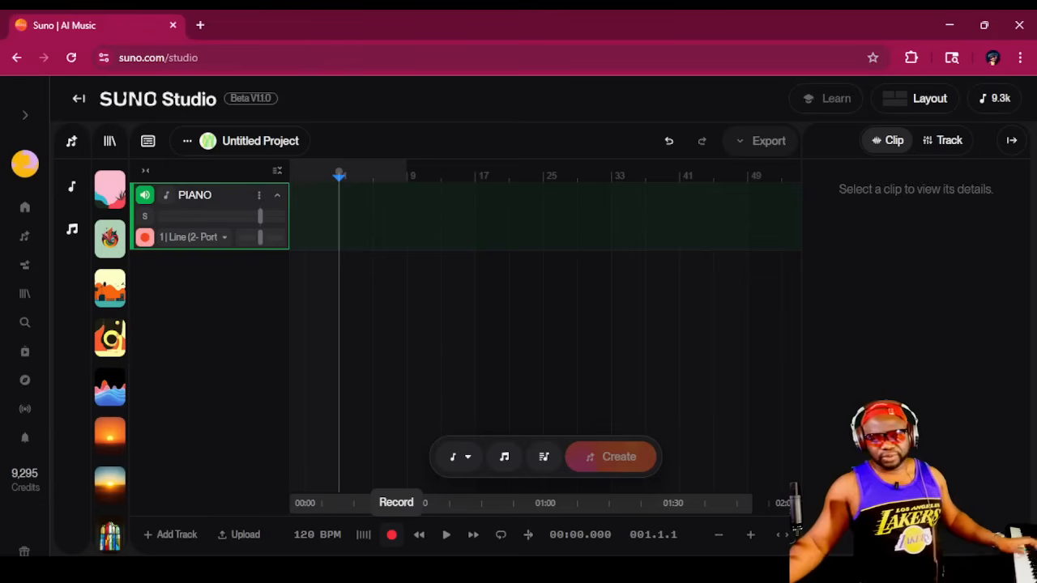
left_click(391, 534)
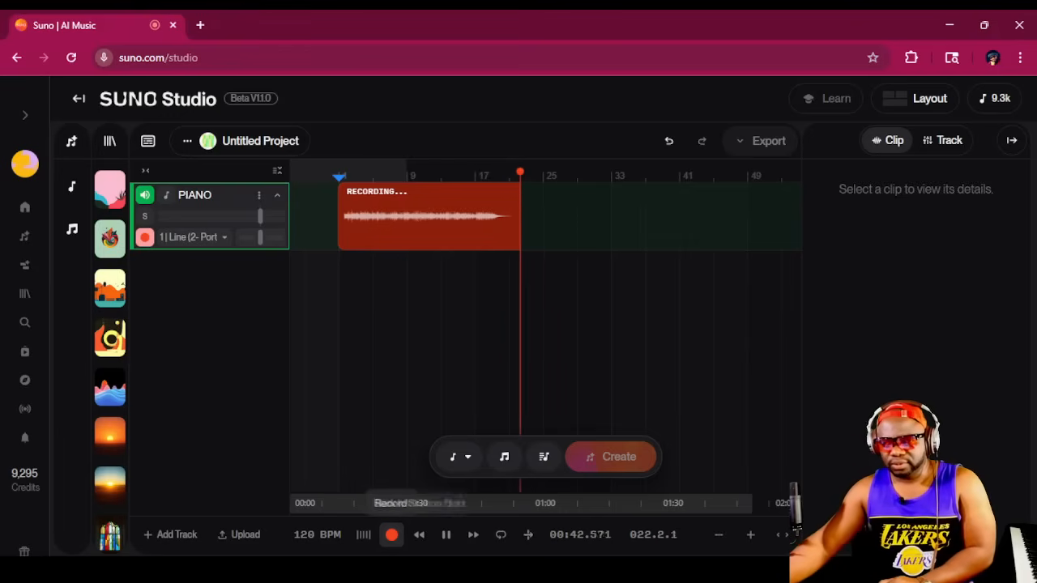
left_click(445, 534)
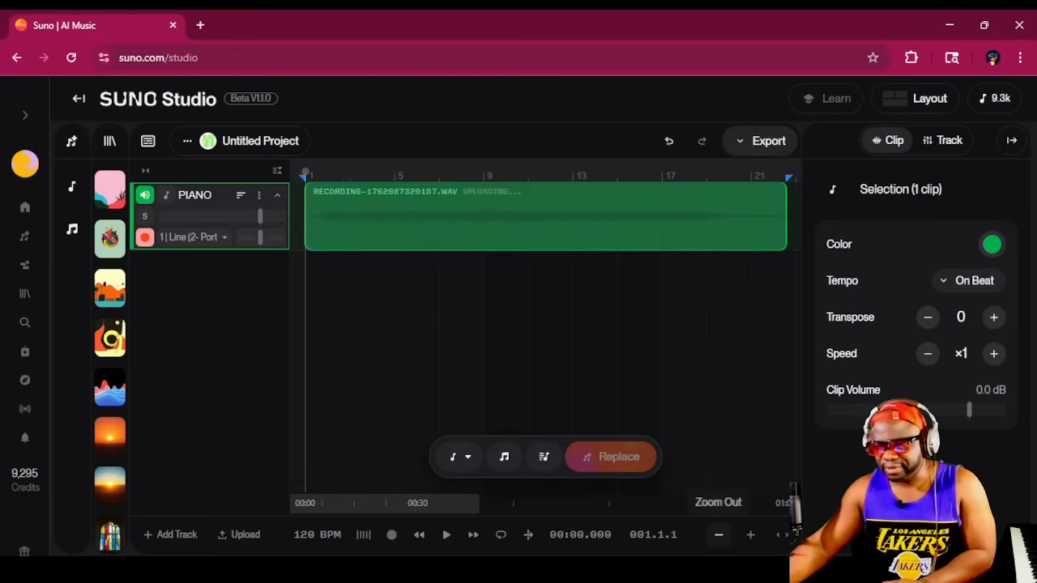
Step: Play back the recorded piano clip to hear the take, and return the playhead to the start
left_click(718, 535)
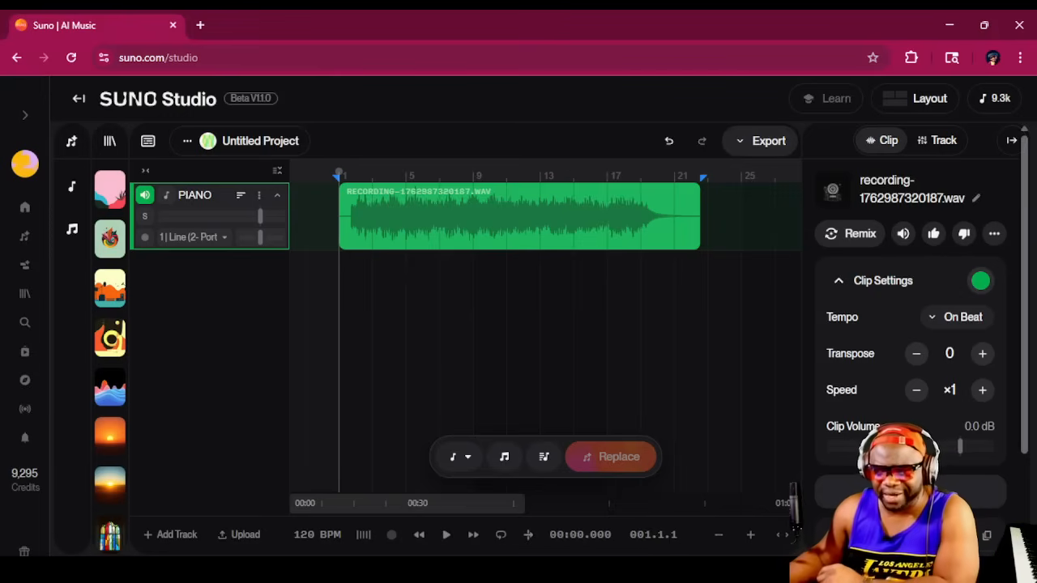
left_click(446, 534)
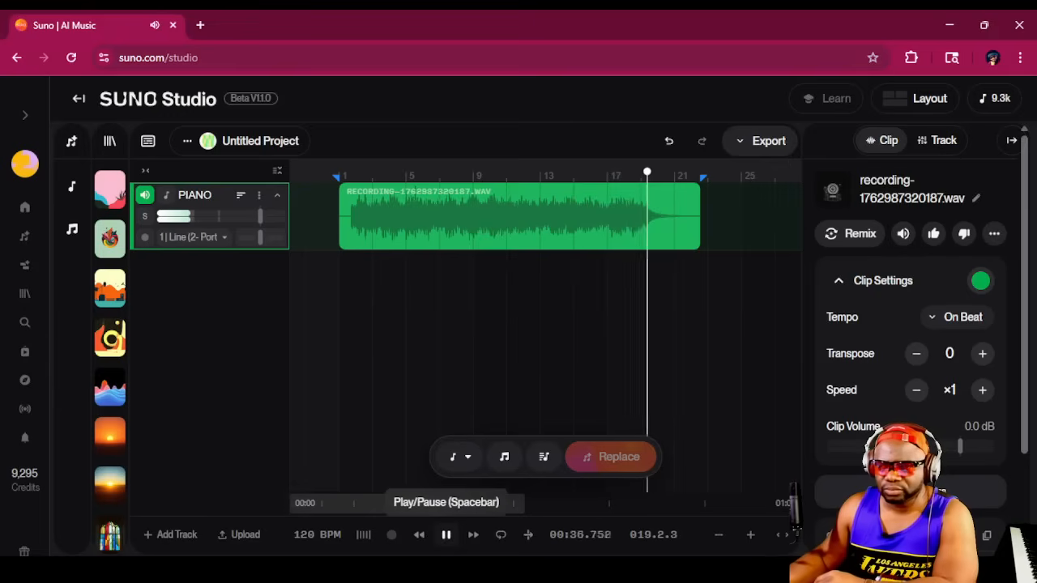
left_click(445, 534)
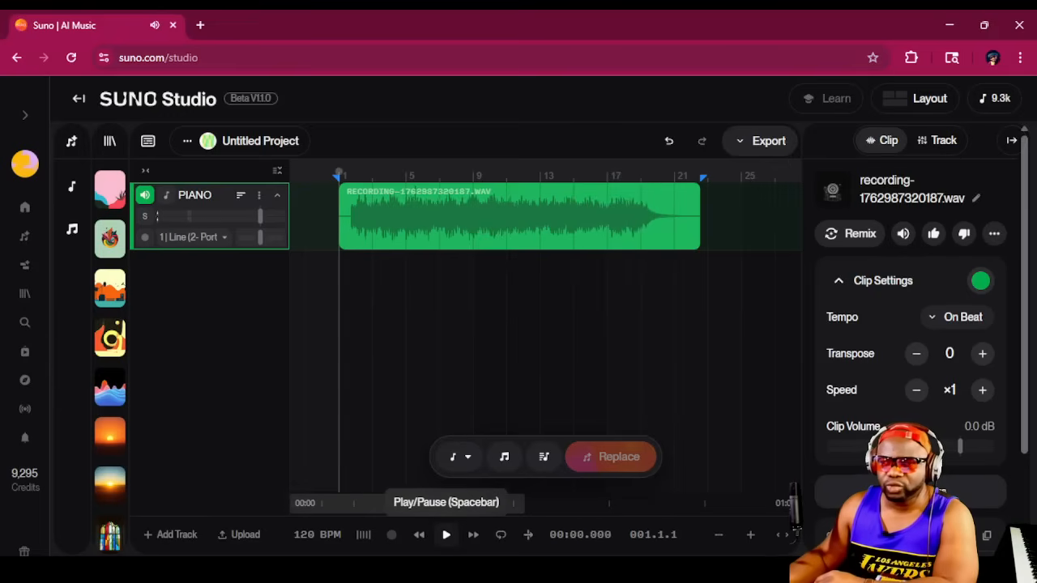
left_click(419, 534)
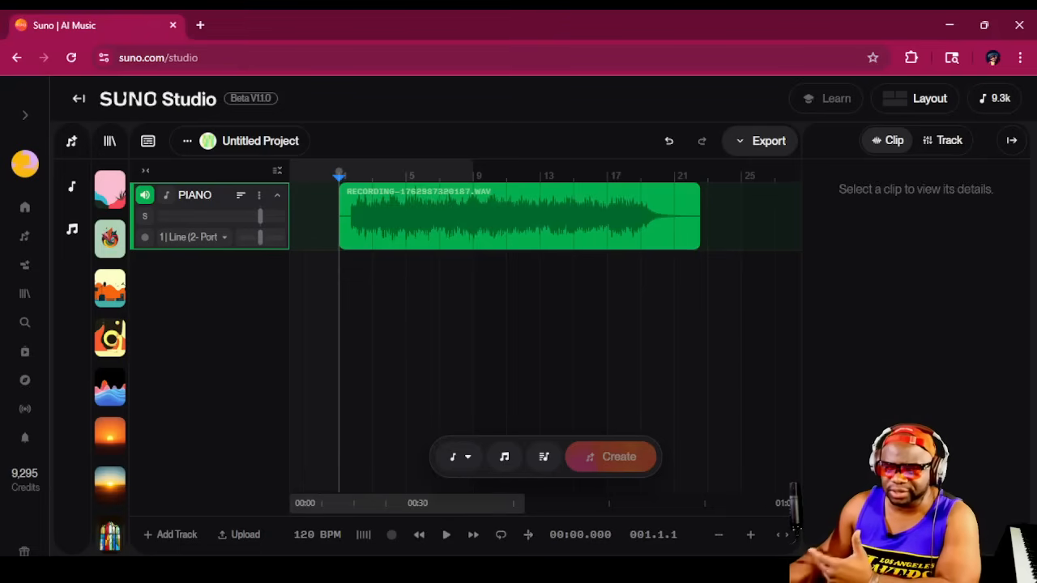
Step: Add a second track below PIANO and rename it STRINGS
left_click(170, 535)
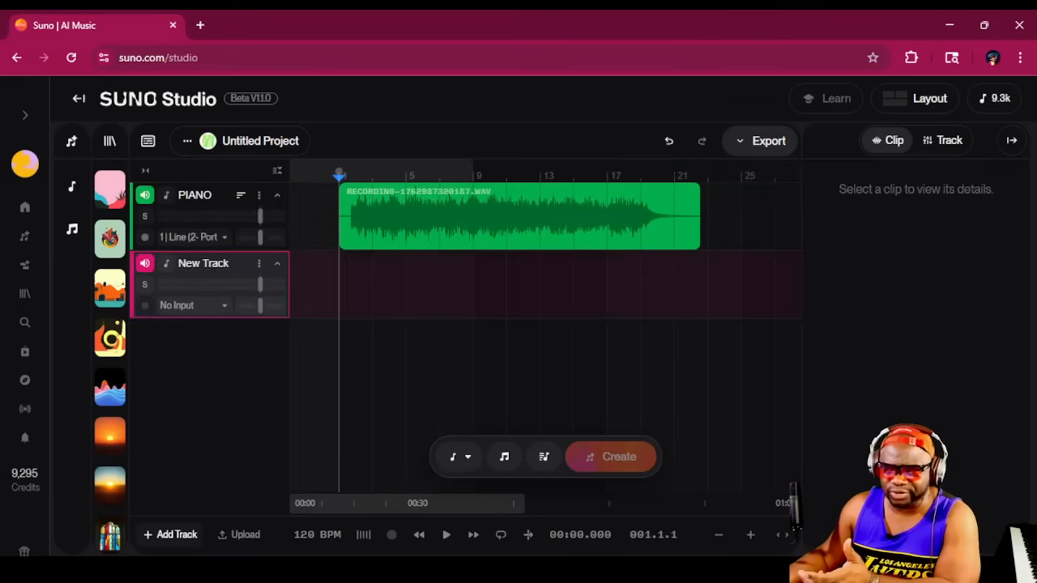
left_click(259, 263)
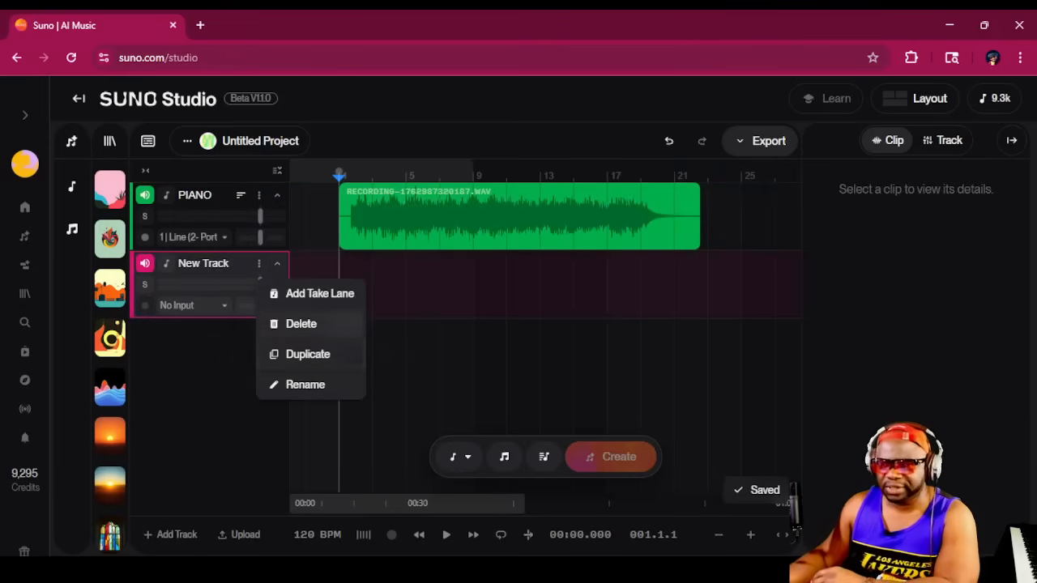
left_click(306, 384)
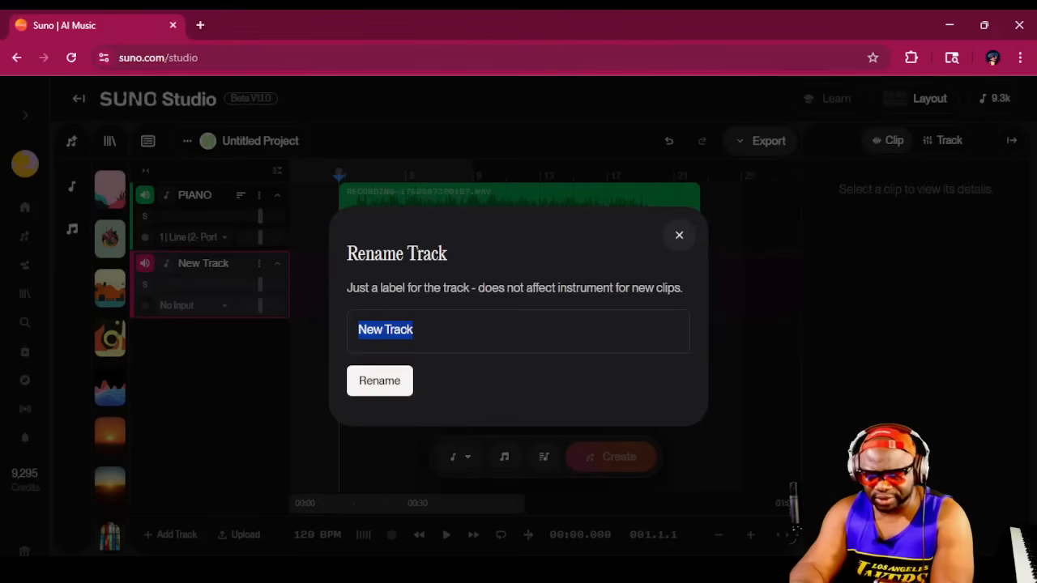
type("STRINGS")
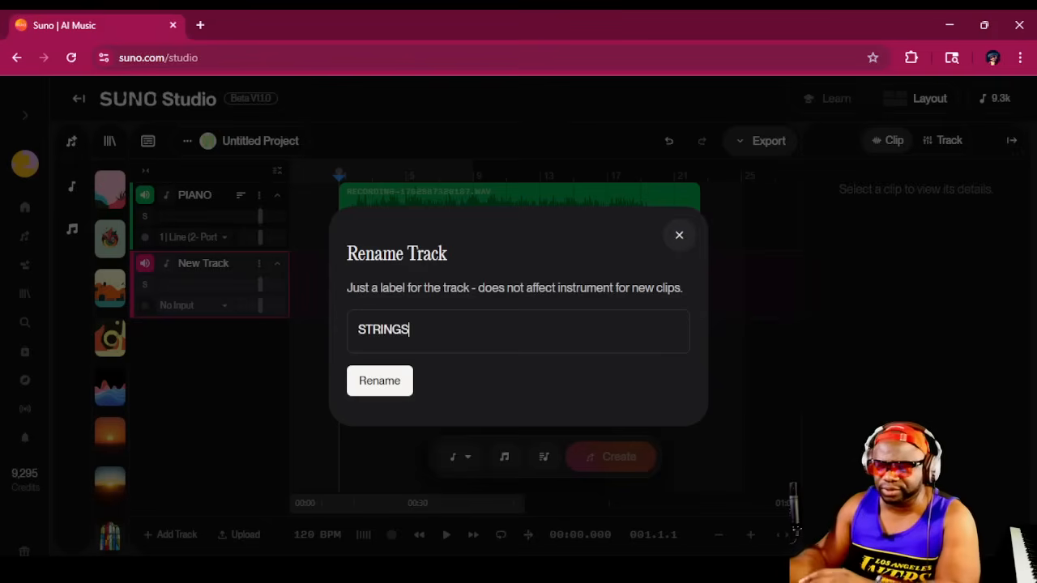
key("Return")
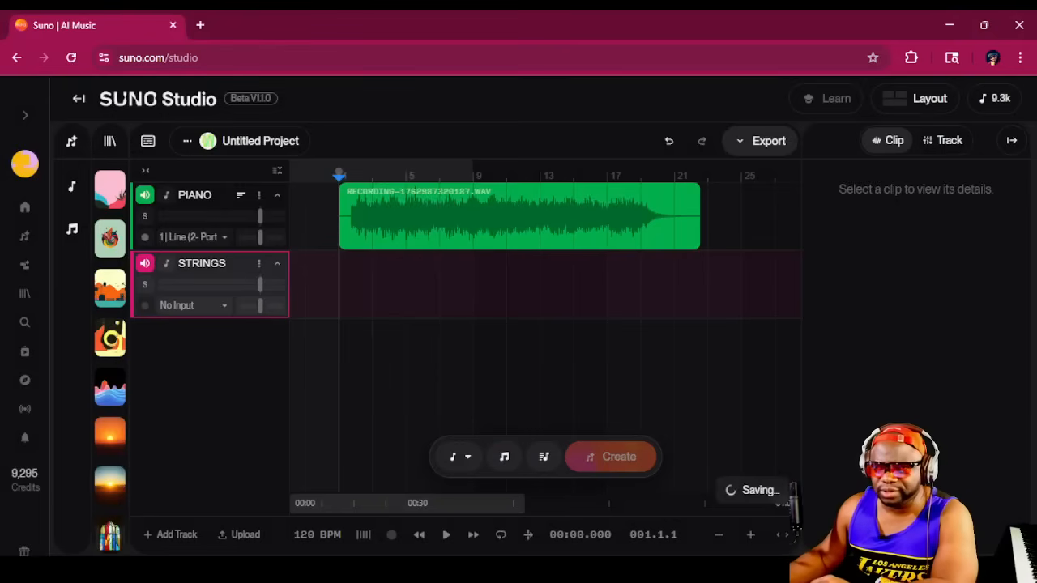
Step: Select a range on the STRINGS track from bar 1 to just past the piano clip's end, and choose Strings as the instrument
left_click_drag(339, 284, 708, 283)
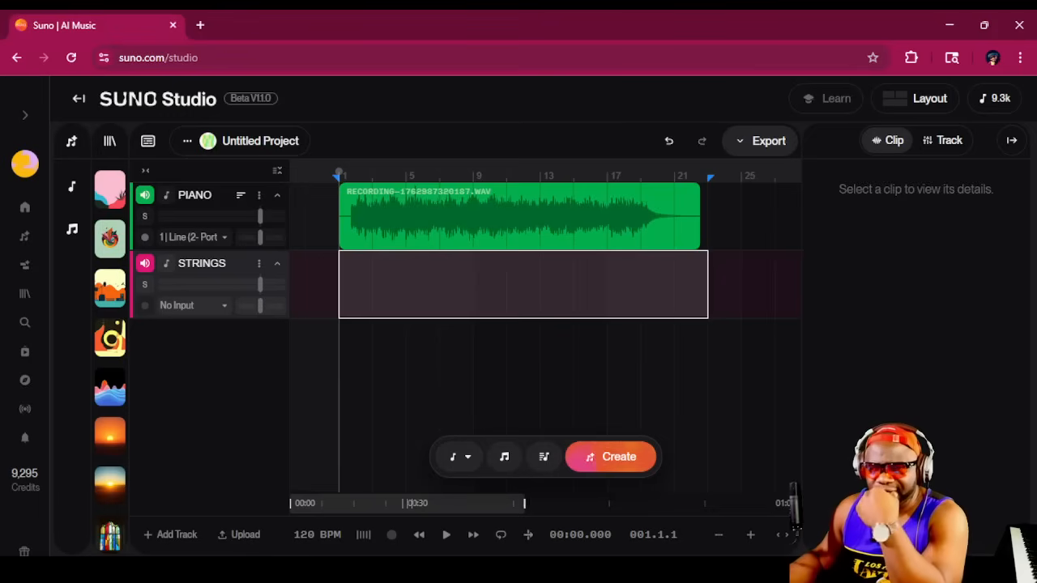
left_click(460, 456)
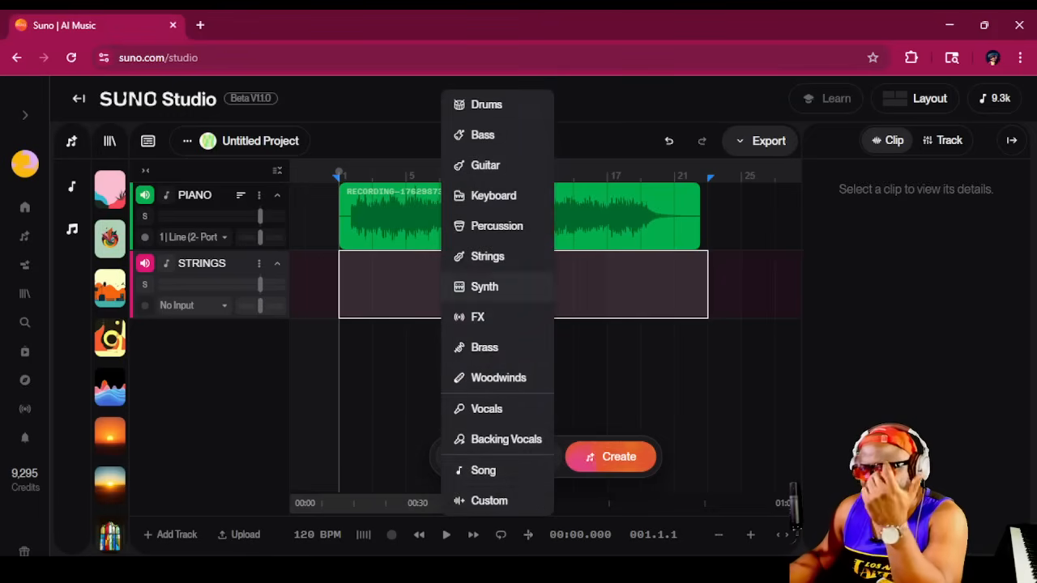
left_click(489, 256)
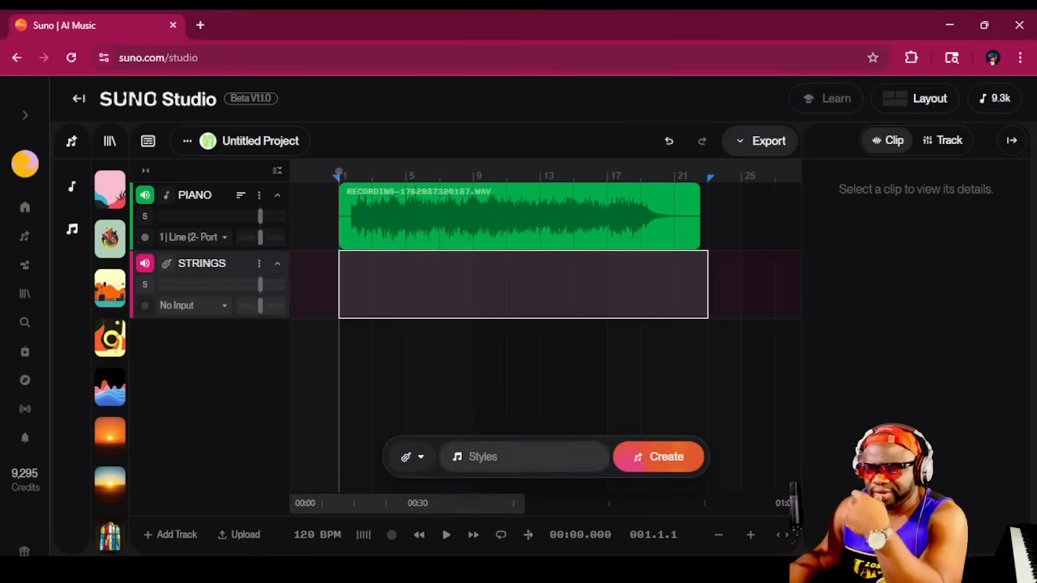
Step: Generate a strings clip in the selected range with the style "Melancholic orchestra strings, mellow and smooth"
type("M")
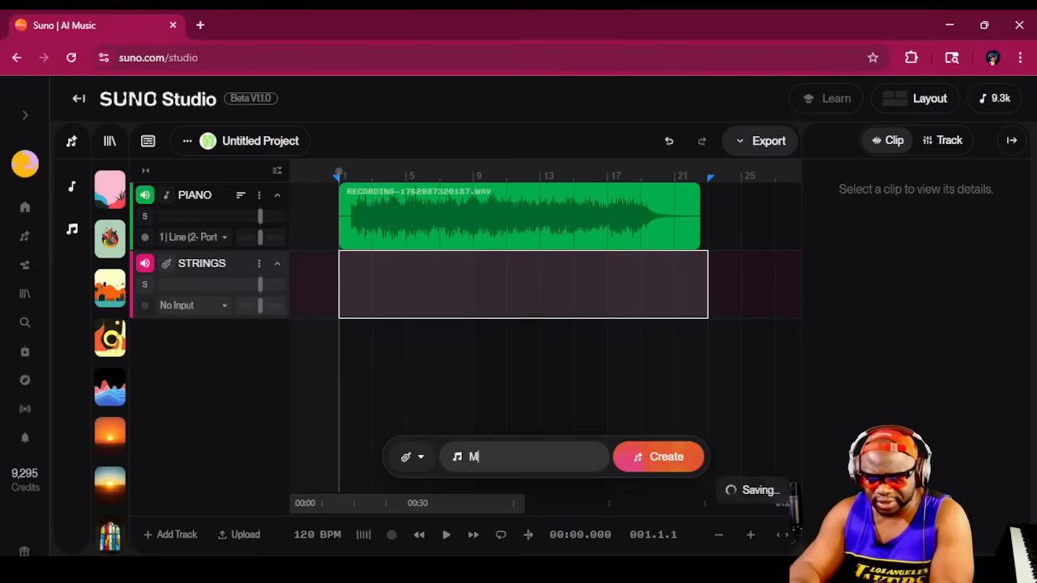
type("EL")
key("BackSpace")
key("BackSpace")
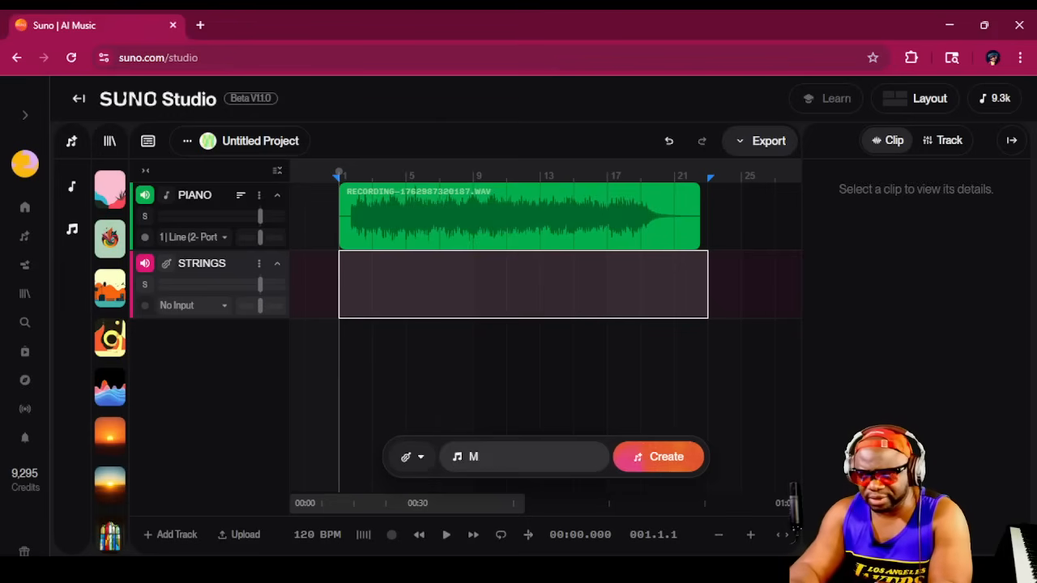
type("elanchol")
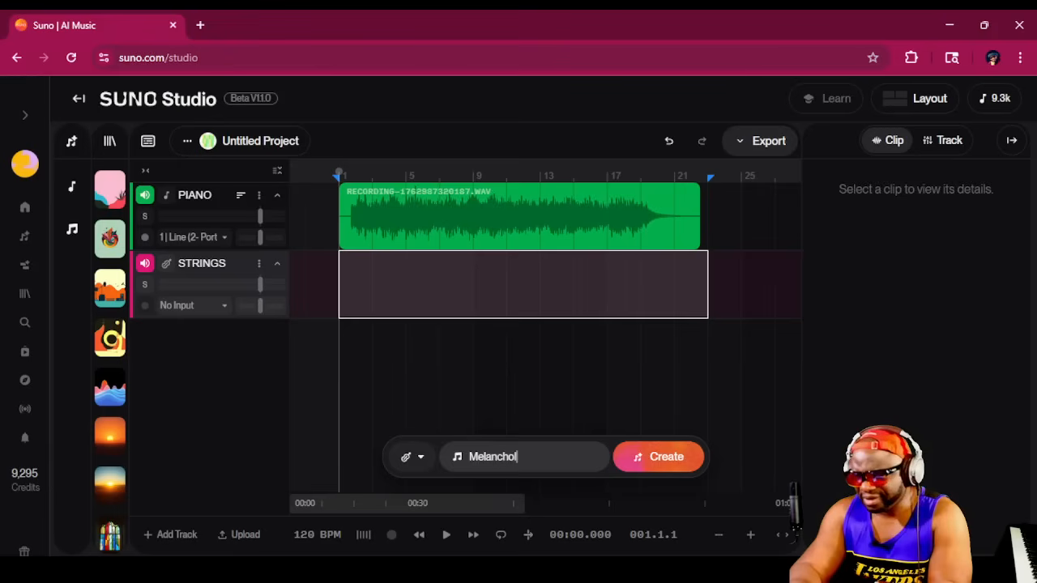
type("ic or")
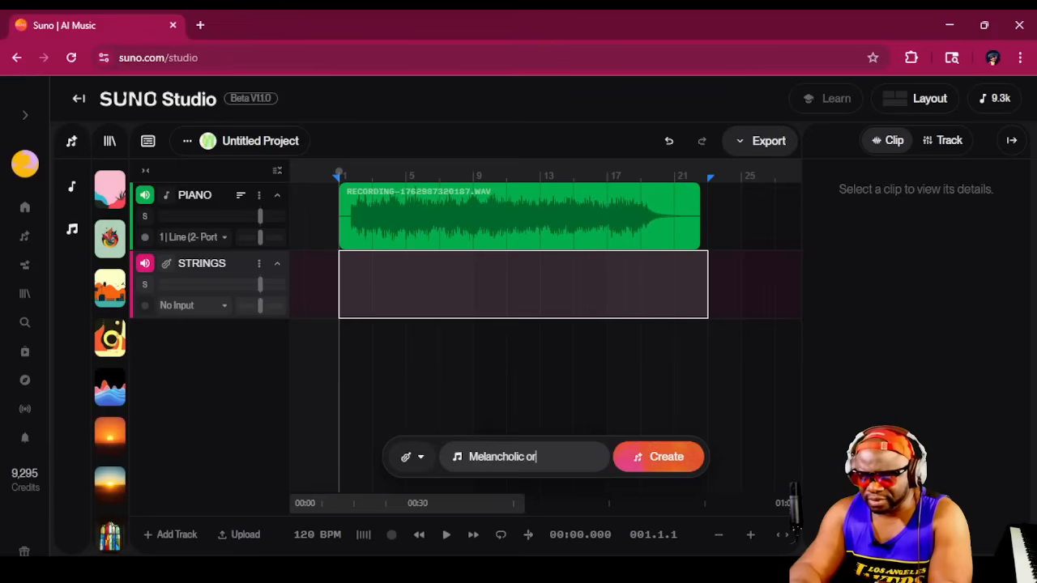
type("chestr")
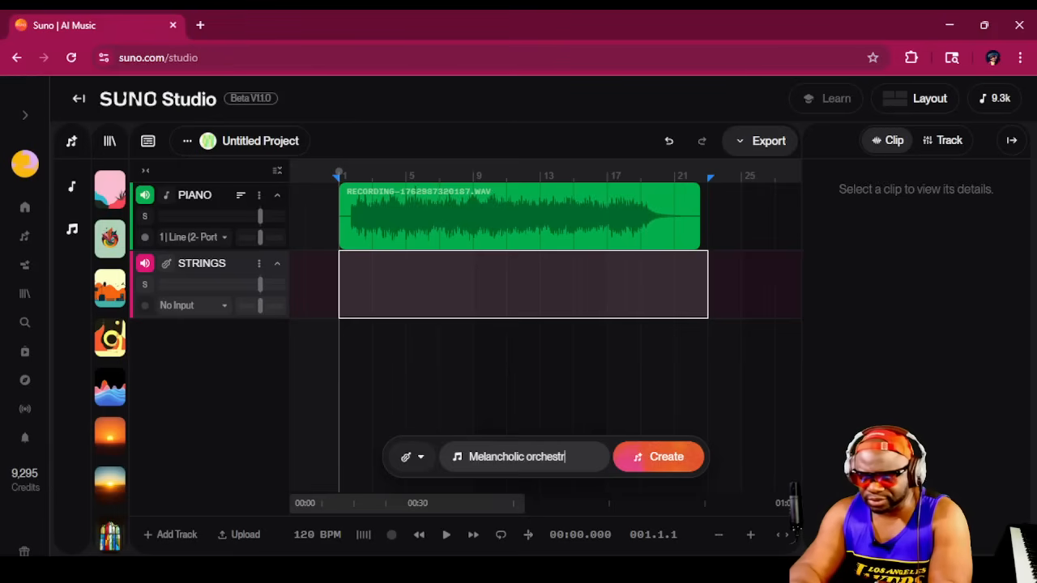
type("a strings")
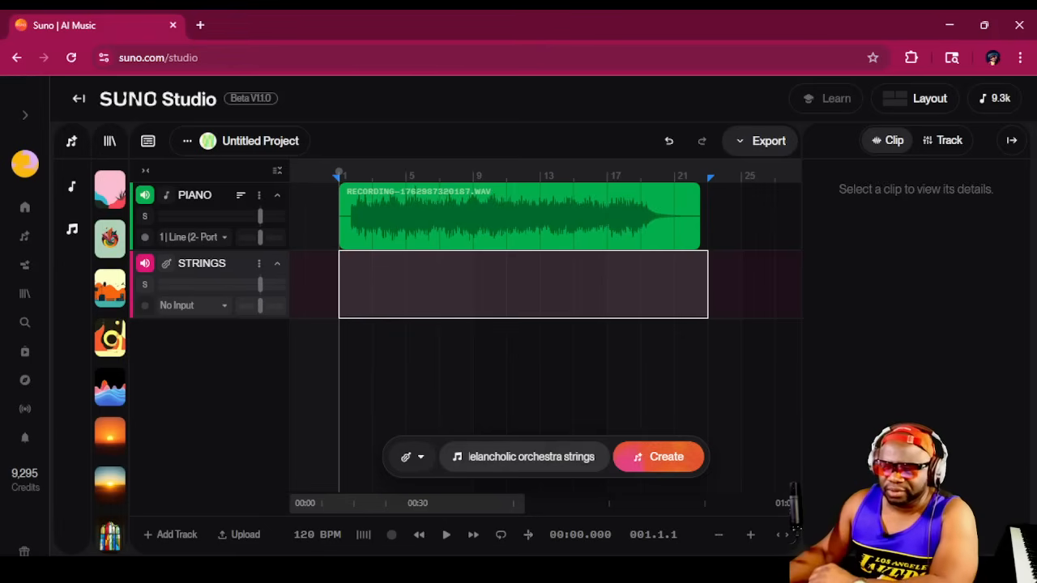
type(", me")
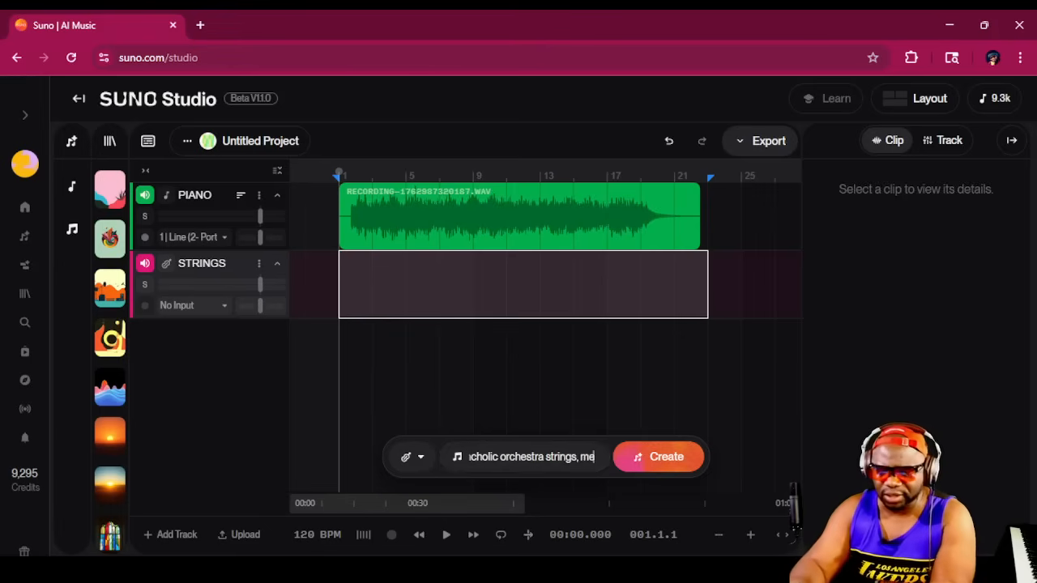
type("llow")
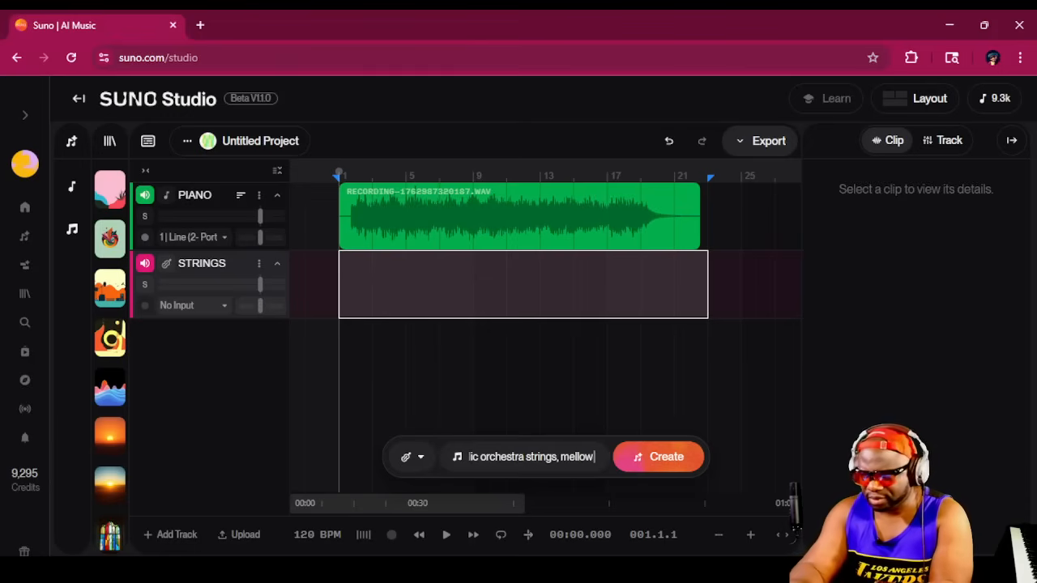
type(" and smooth")
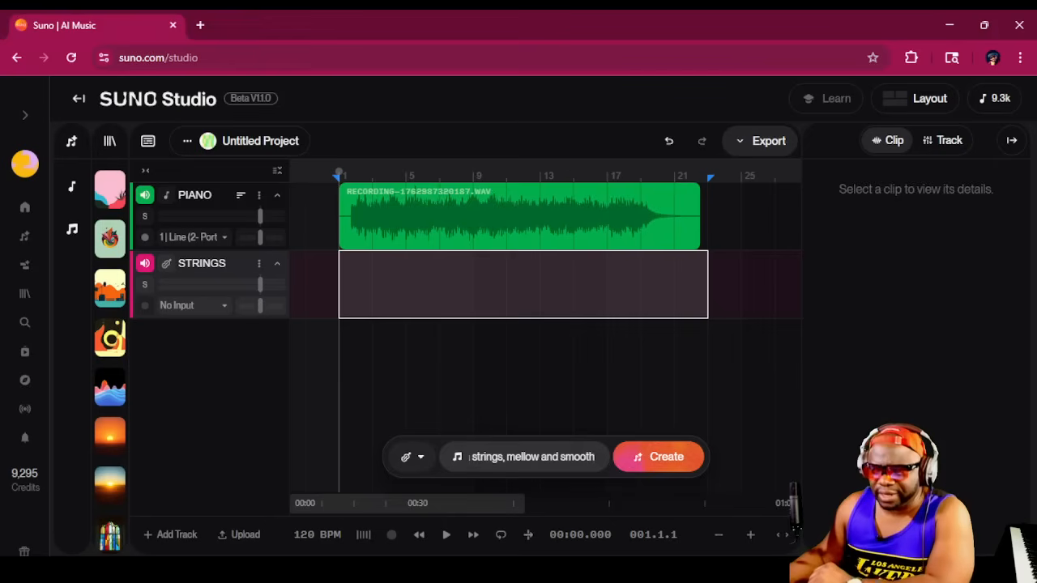
left_click(657, 457)
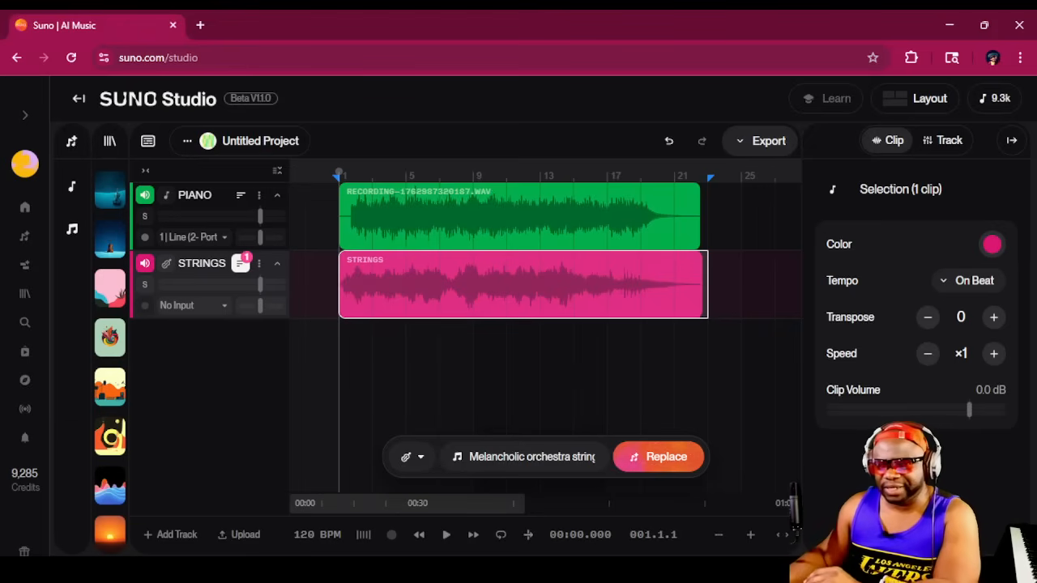
Step: Play the arrangement from the start while lowering the STRINGS track volume to about -8 dB and panning it to 64R, then stop playback
left_click(419, 535)
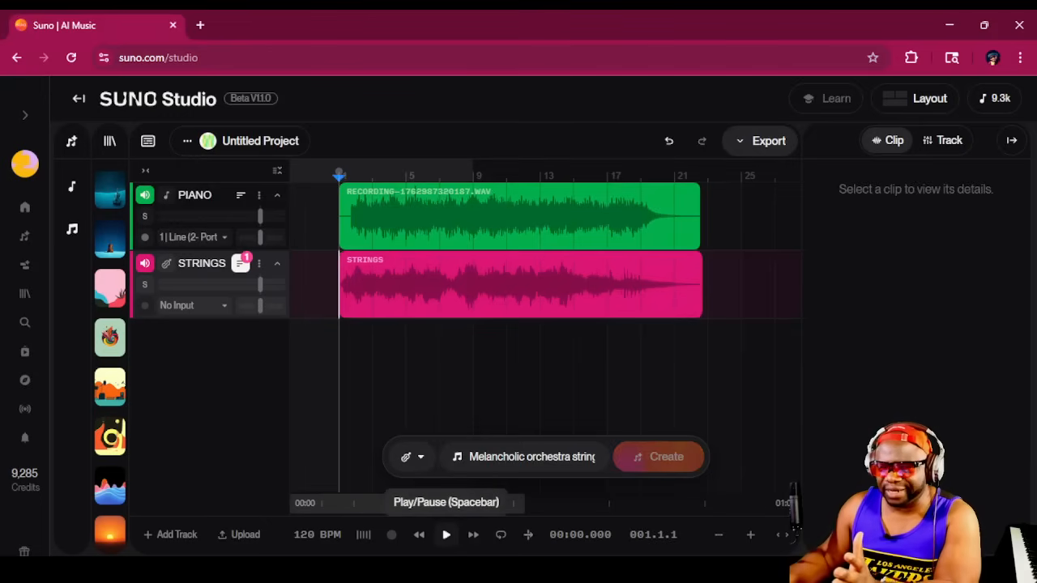
left_click(445, 534)
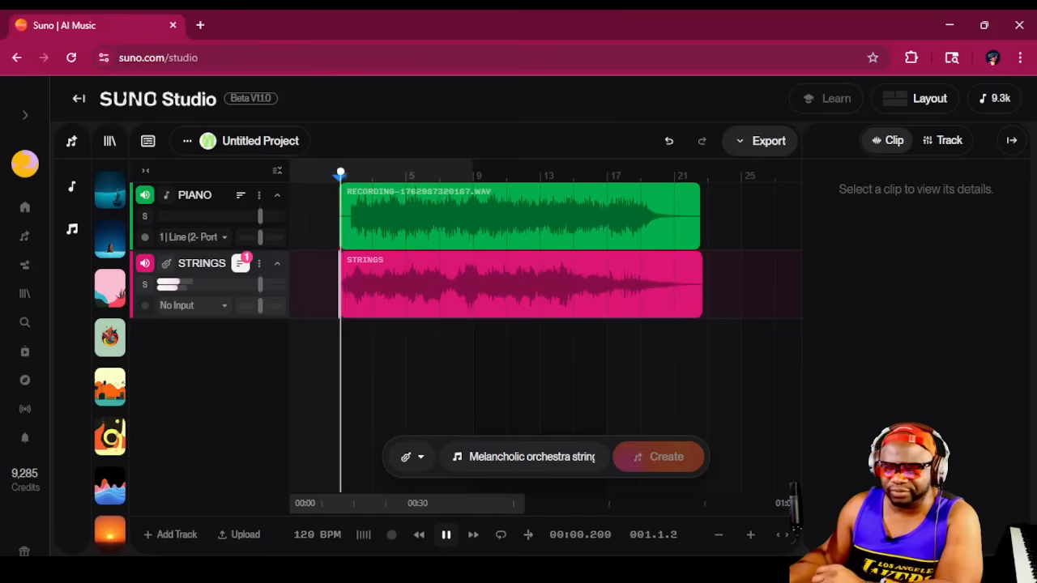
mouse_move(259, 284)
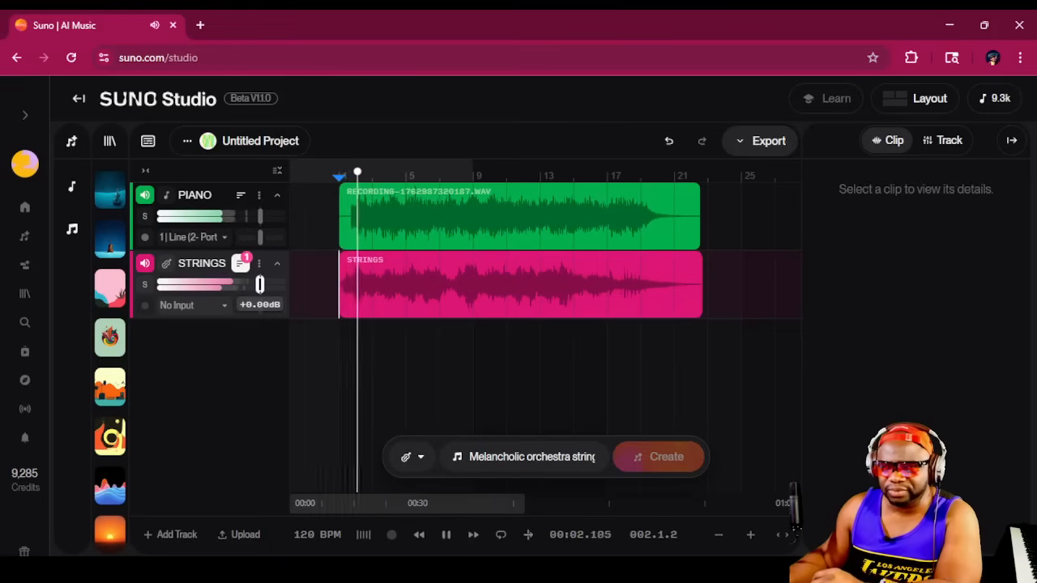
left_click_drag(259, 283, 240, 283)
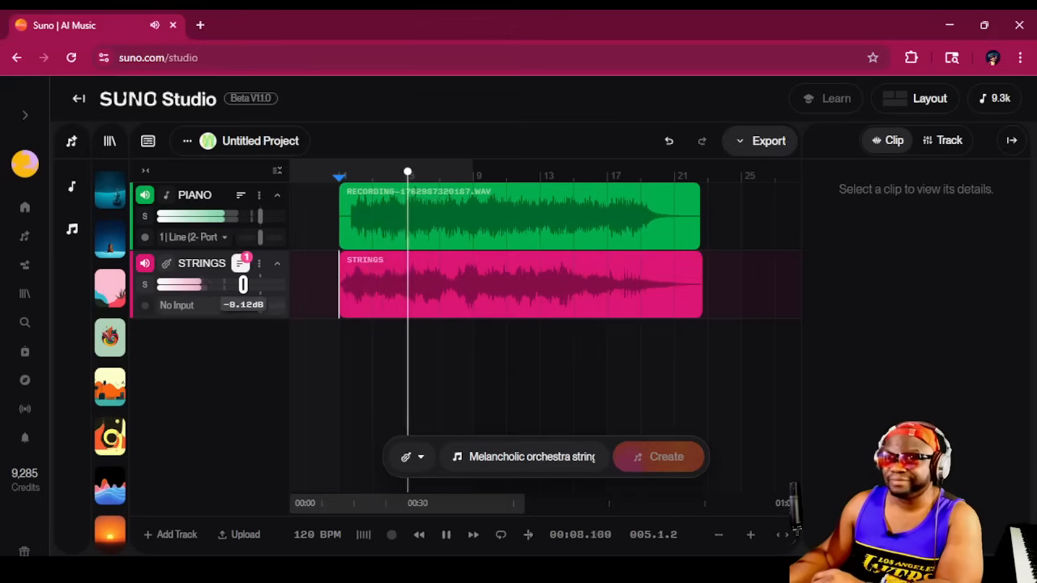
mouse_move(259, 305)
left_click_drag(259, 305, 274, 305)
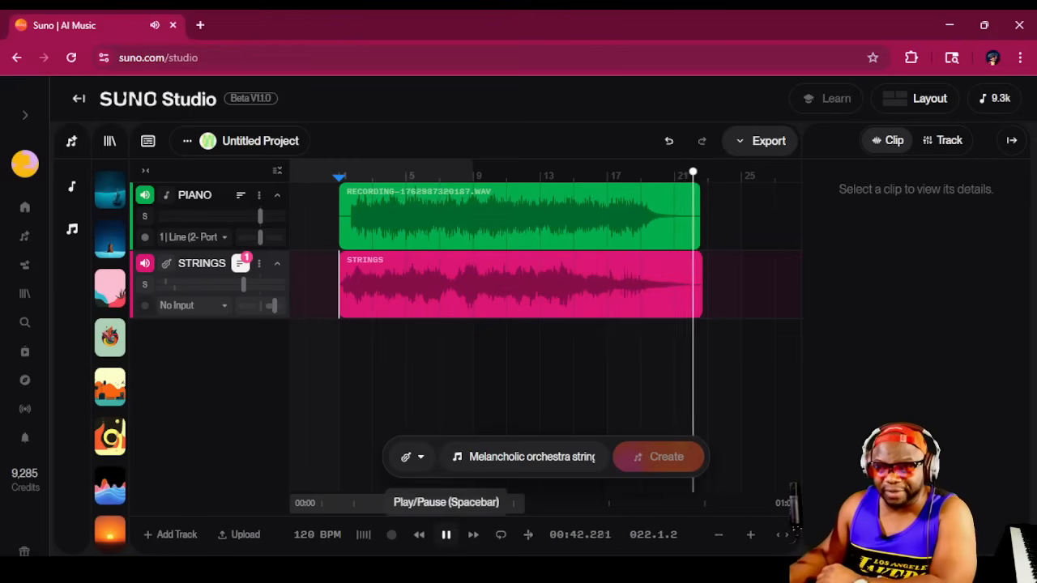
left_click(447, 535)
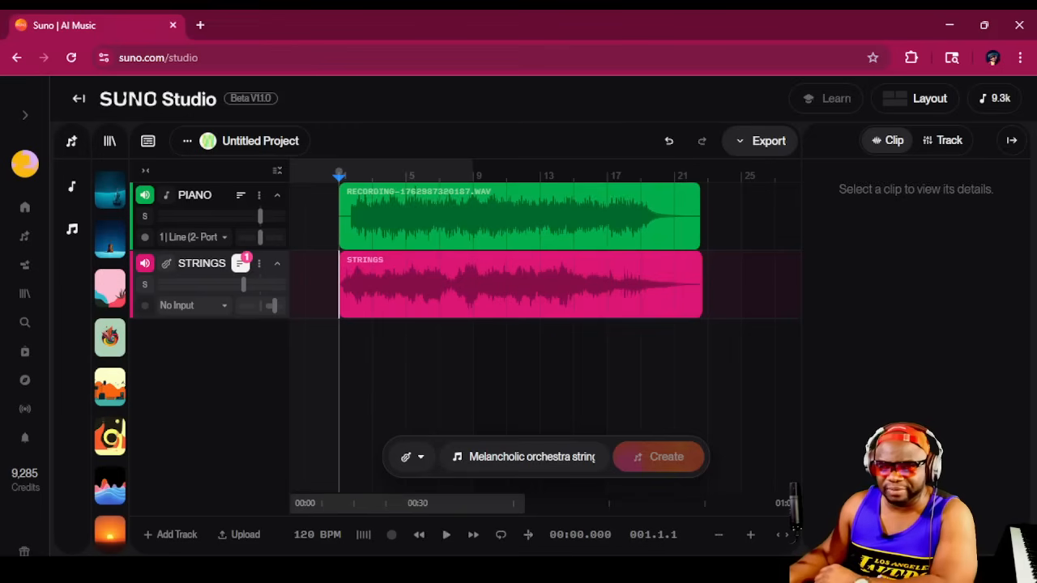
Step: Add a third track below STRINGS and rename it Soprano Saxophone
left_click(171, 535)
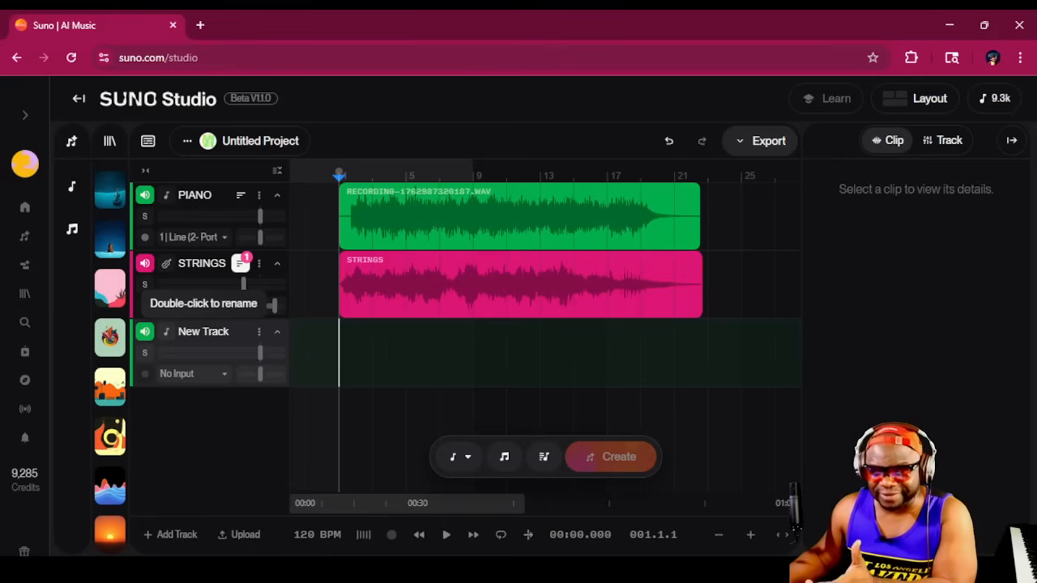
left_click(203, 332)
left_click(258, 331)
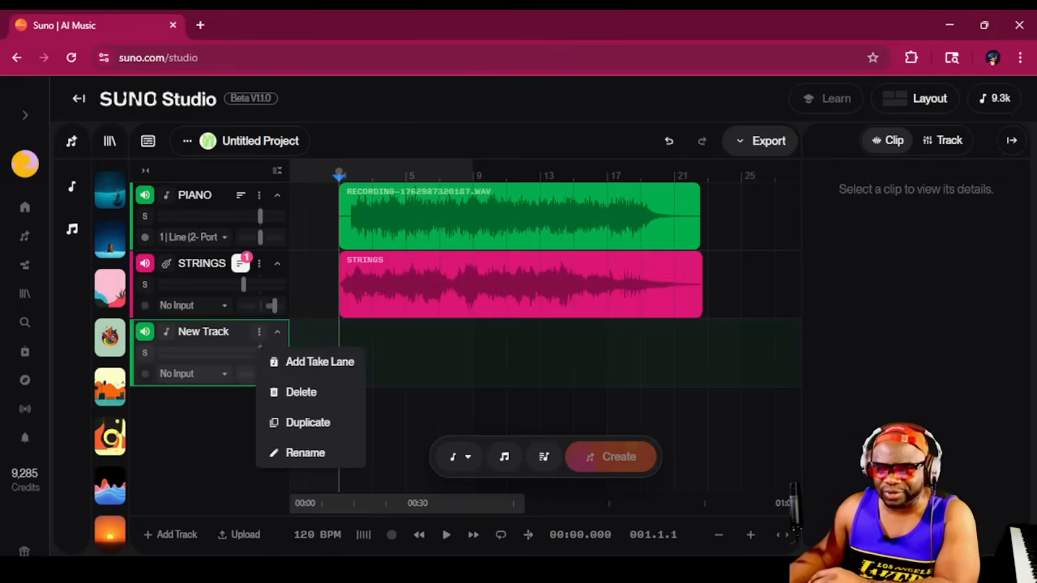
left_click(306, 451)
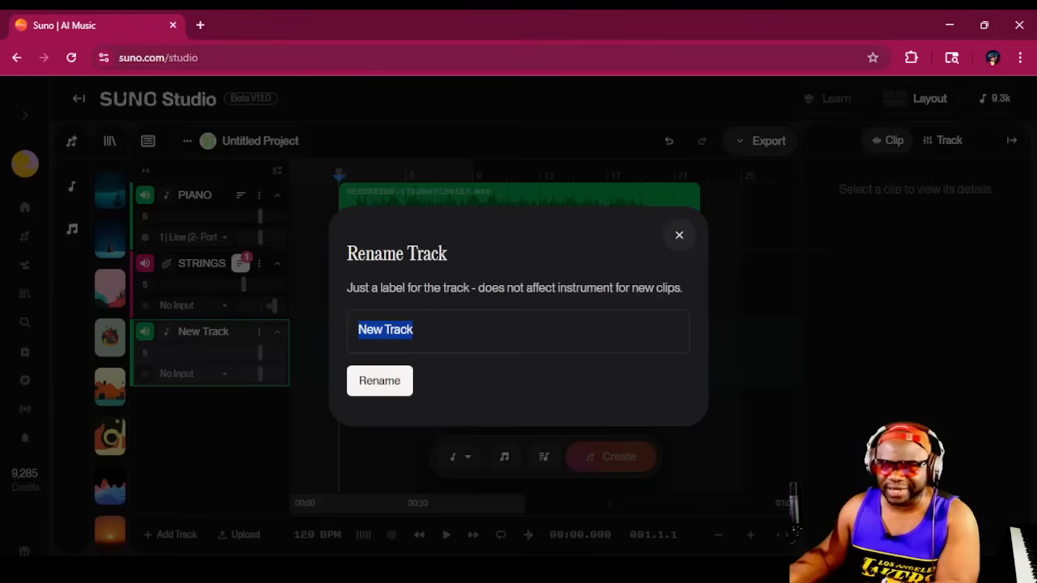
type("Saxophone")
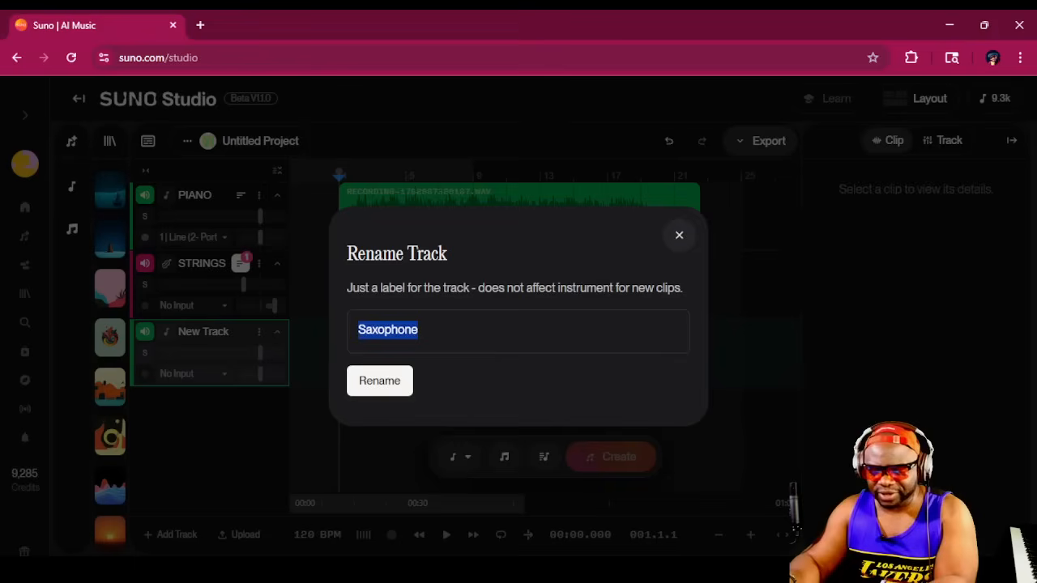
key("Home")
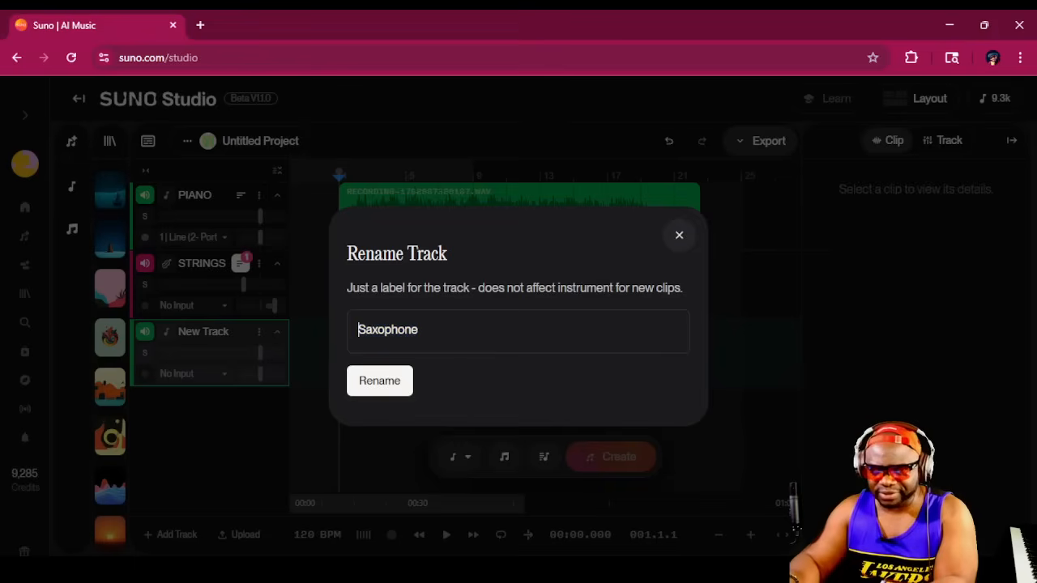
type("Soprano")
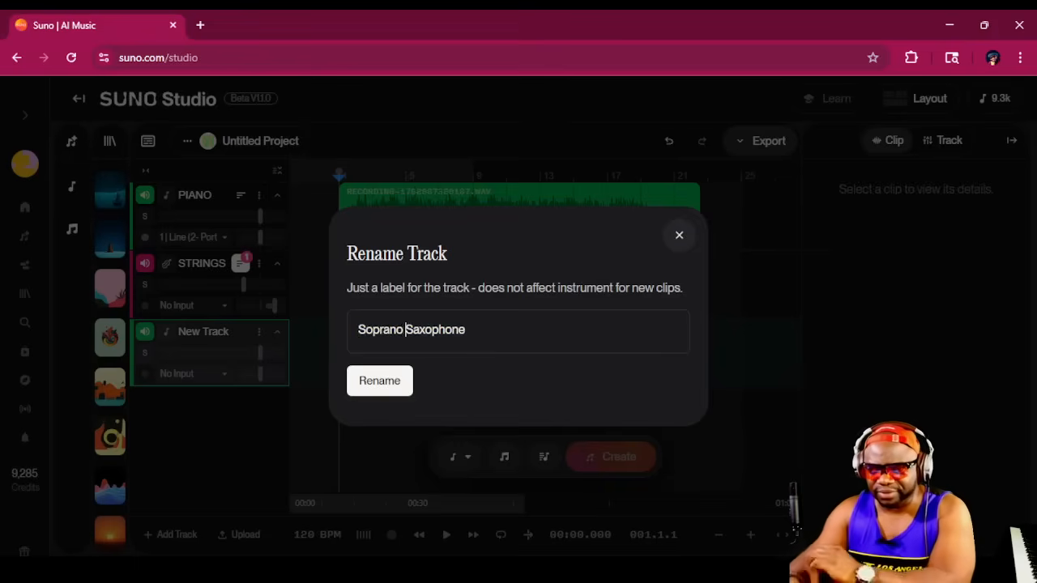
key("Return")
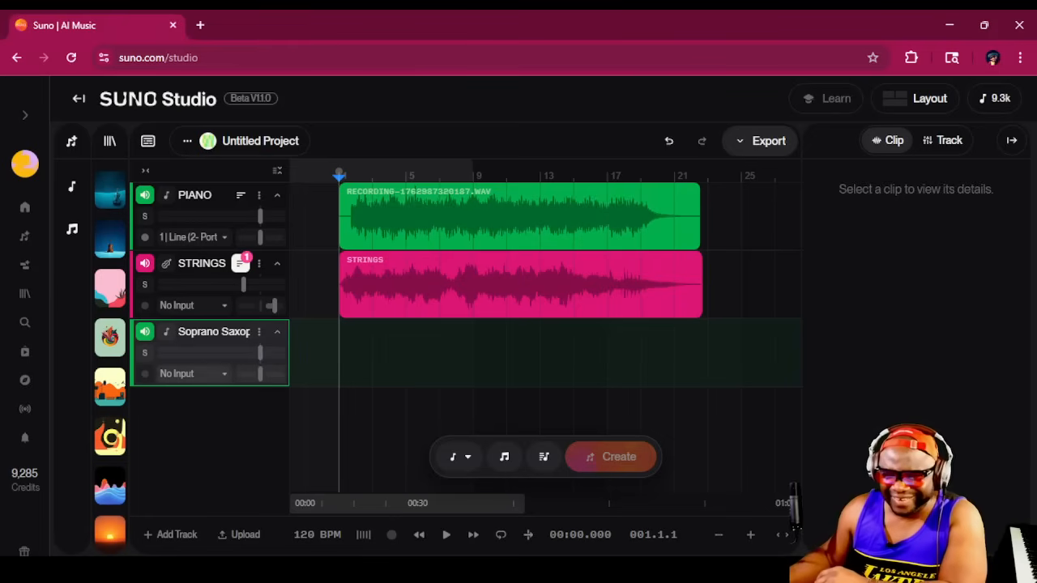
Step: Pan the STRINGS track further right and play back the opening bars to check its balance with the piano
mouse_move(274, 306)
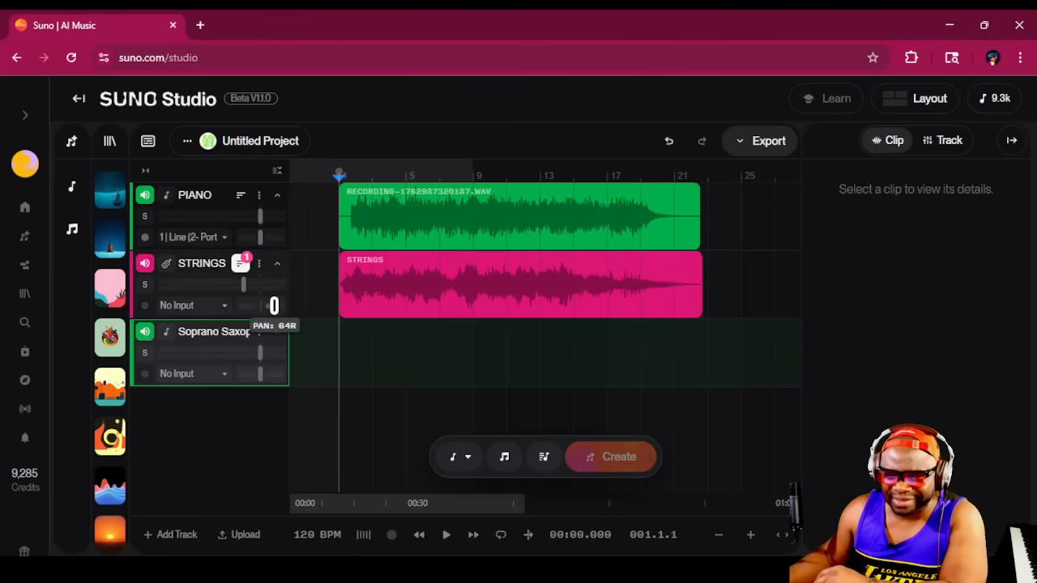
left_click_drag(274, 305, 279, 305)
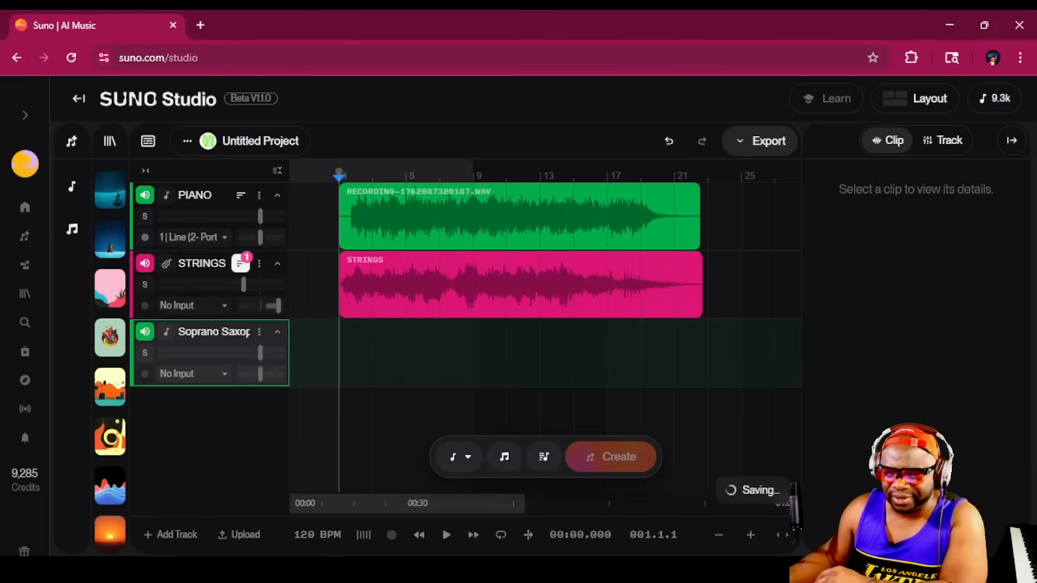
left_click(445, 534)
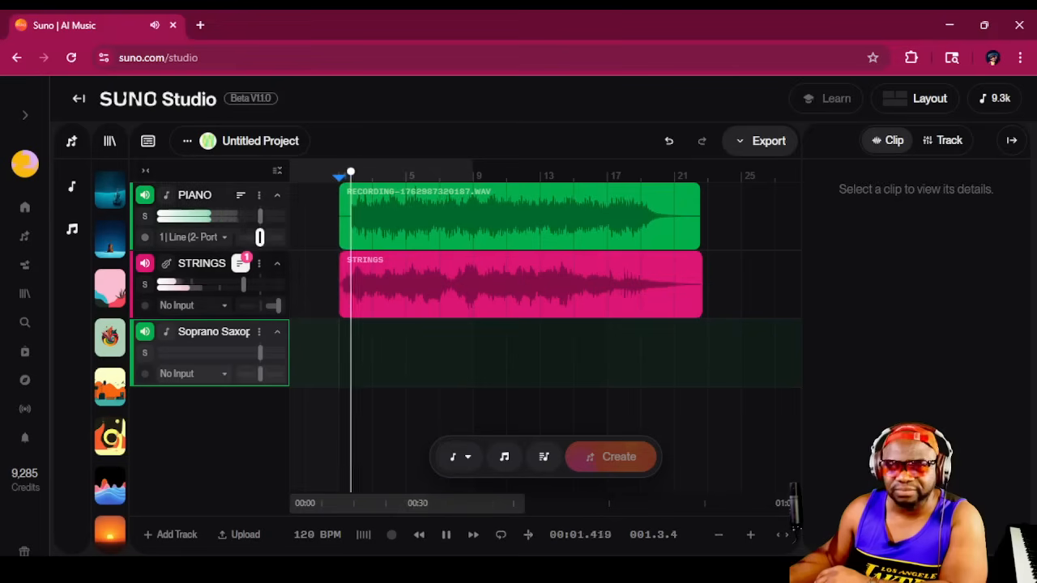
mouse_move(259, 215)
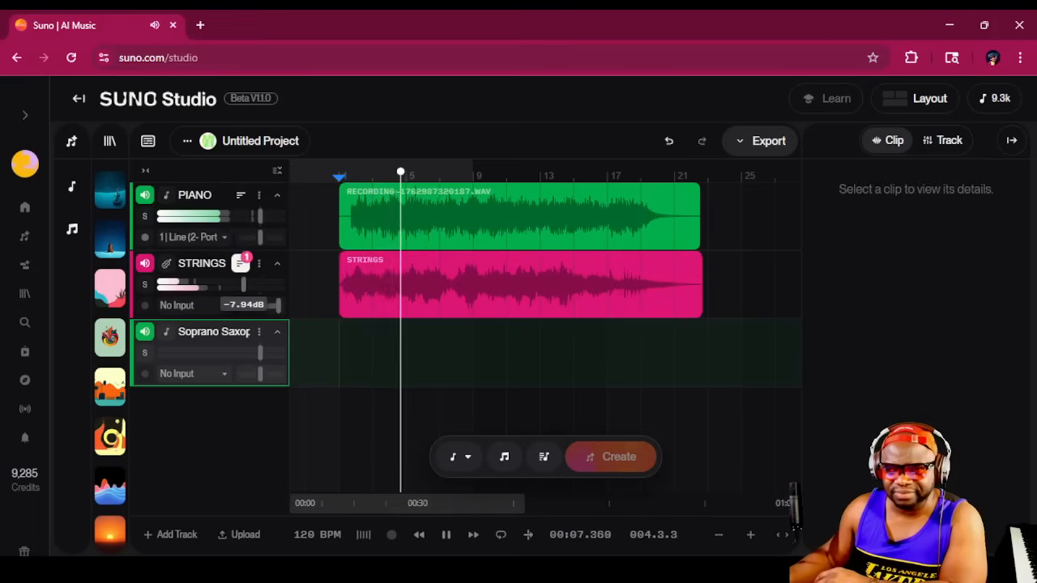
left_click(446, 535)
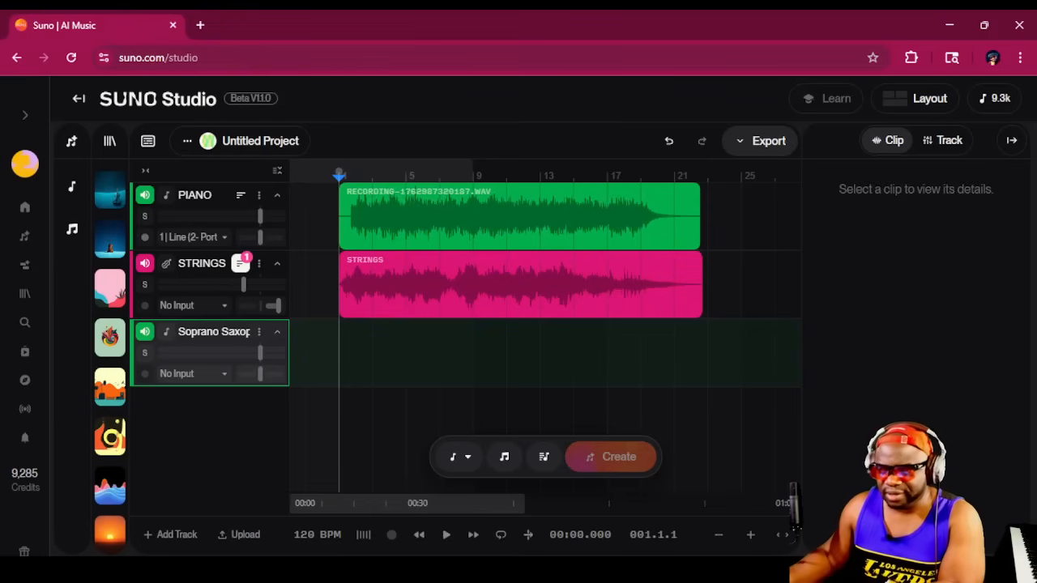
Step: Select a range on the Soprano Saxophone track from bar 1 to just past the other clips' end, and choose Woodwinds as the instrument
left_click_drag(707, 354, 338, 353)
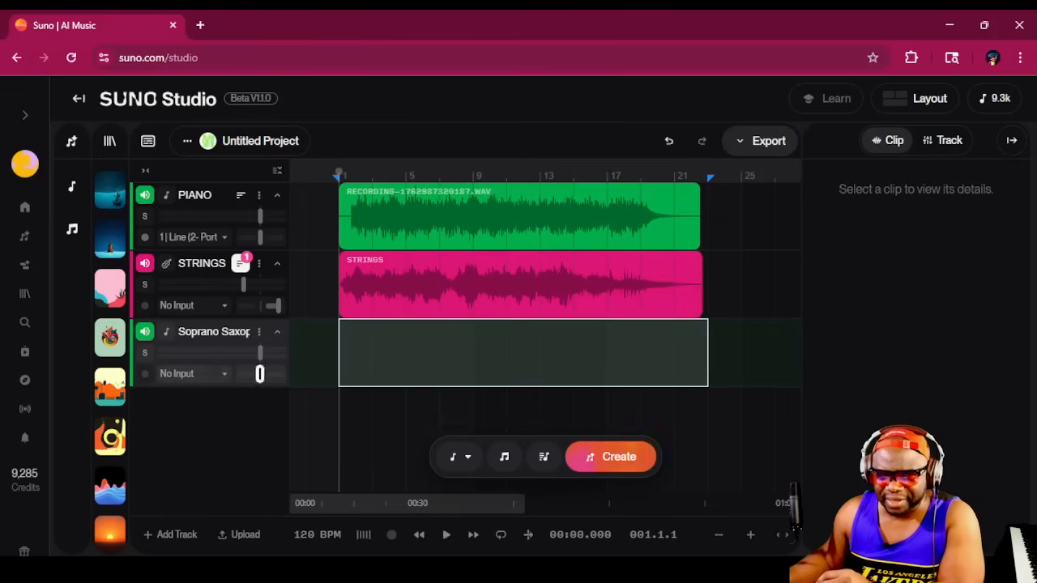
left_click(459, 456)
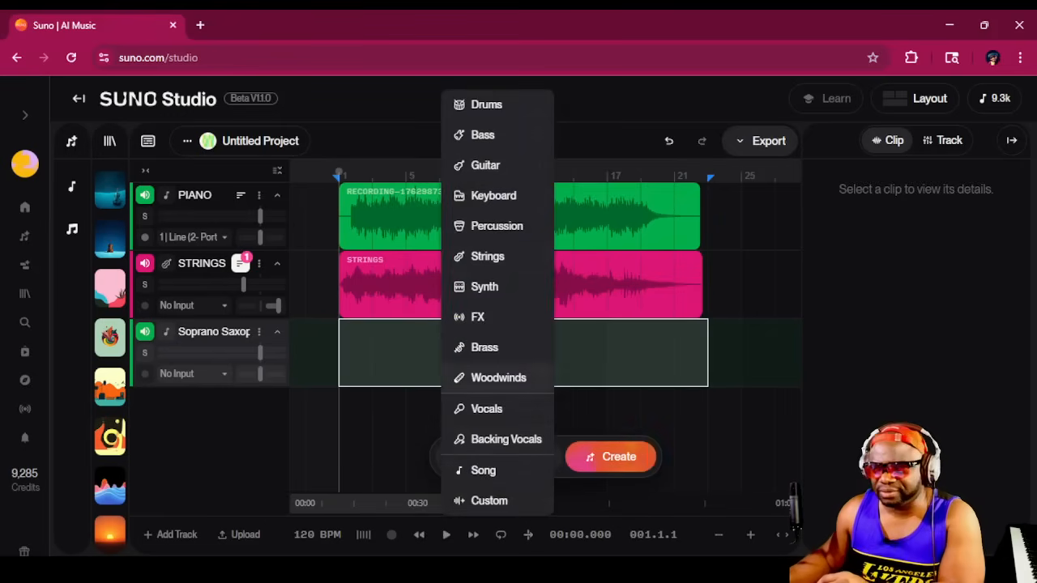
key("Escape")
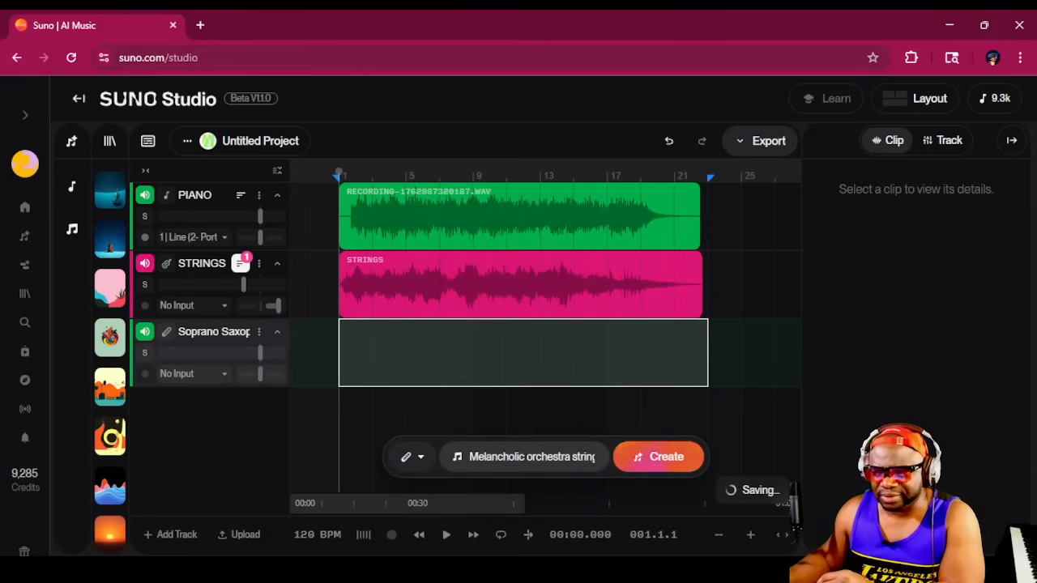
Step: Generate a woodwinds clip in the selected range with the style "soprano sax, mellow and jazzy"
triple_click(534, 456)
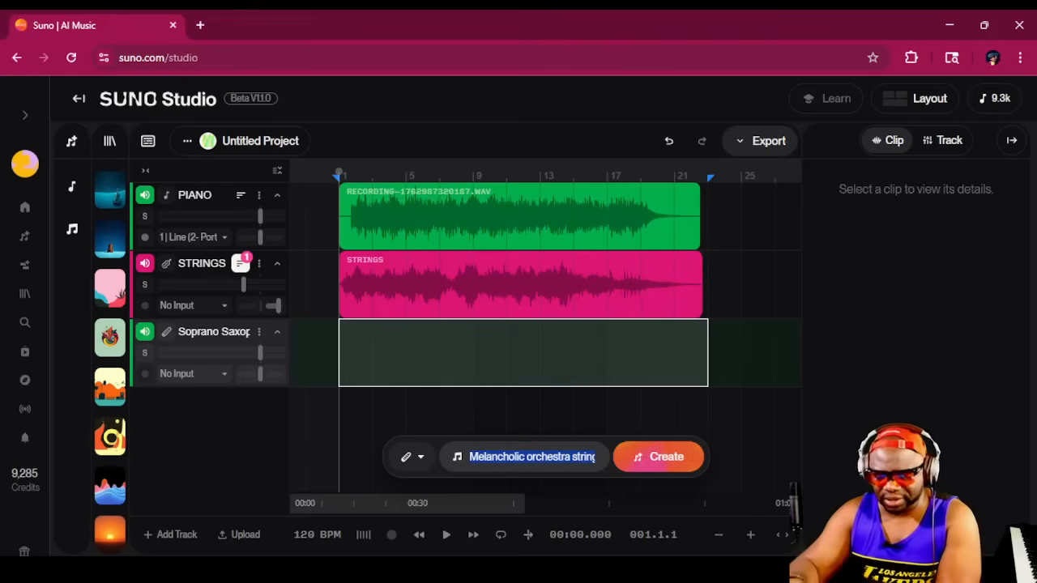
type("soprano sax, mello")
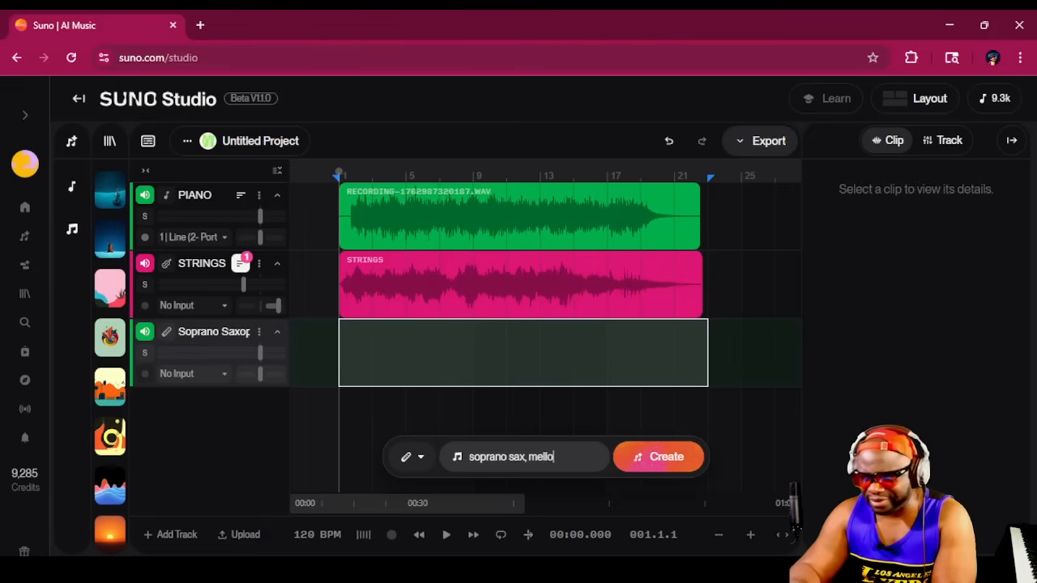
type("w and ")
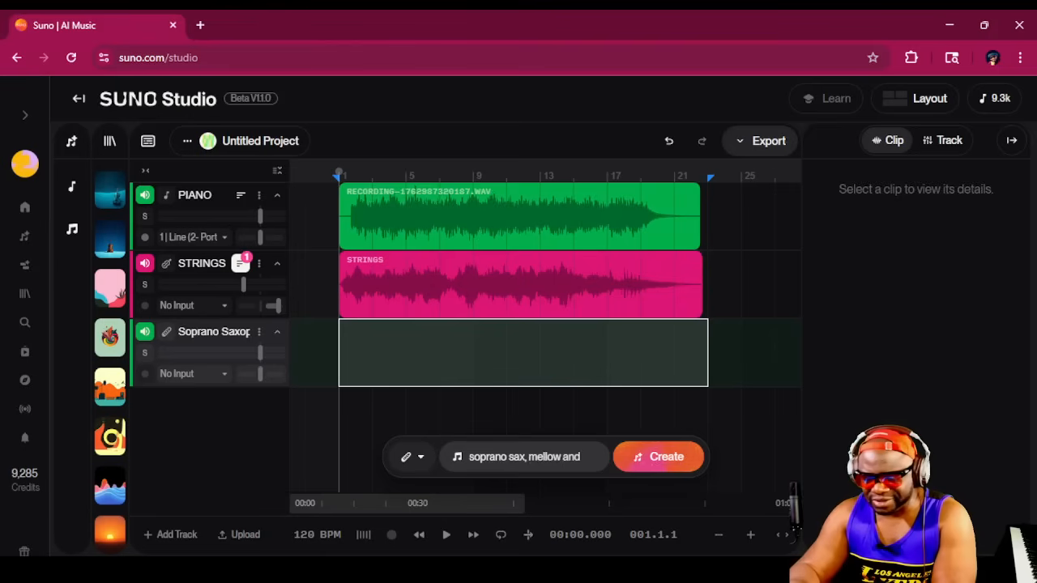
type("jazzy")
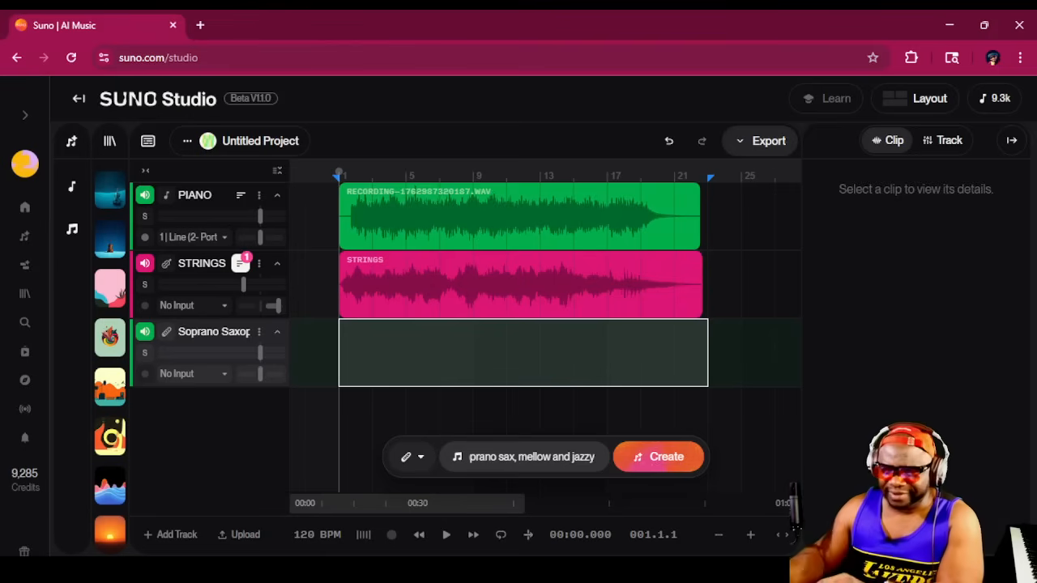
left_click(658, 456)
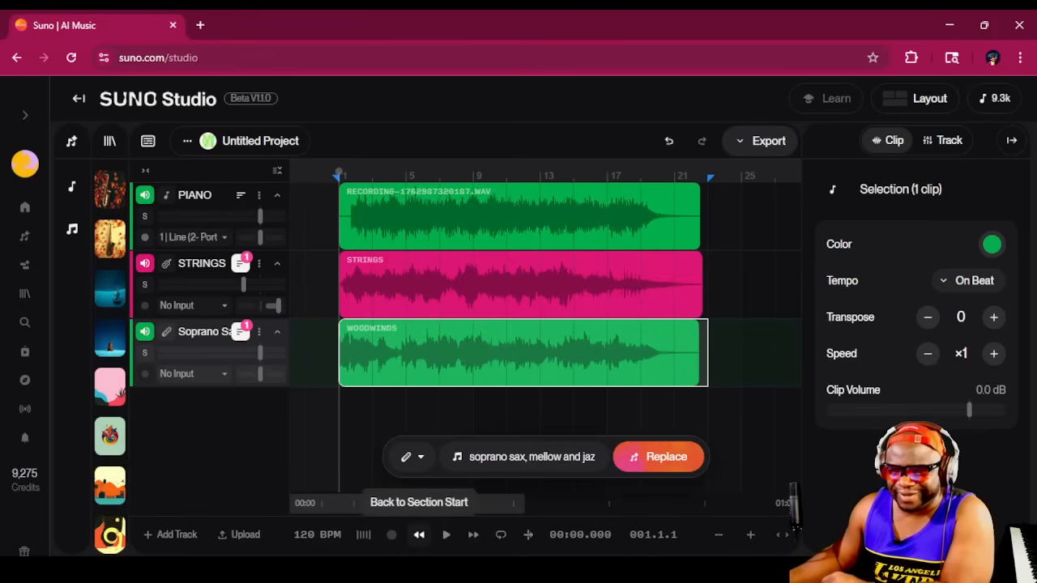
Step: Pan the Soprano Saxophone track slightly left and lower its volume while playing the arrangement from the start
left_click(418, 534)
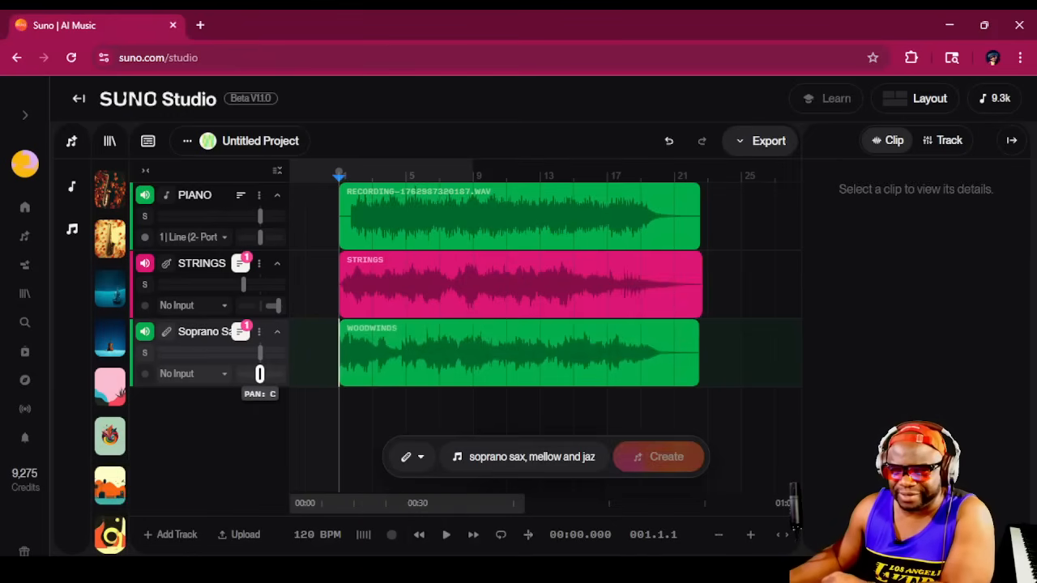
left_click_drag(259, 373, 250, 373)
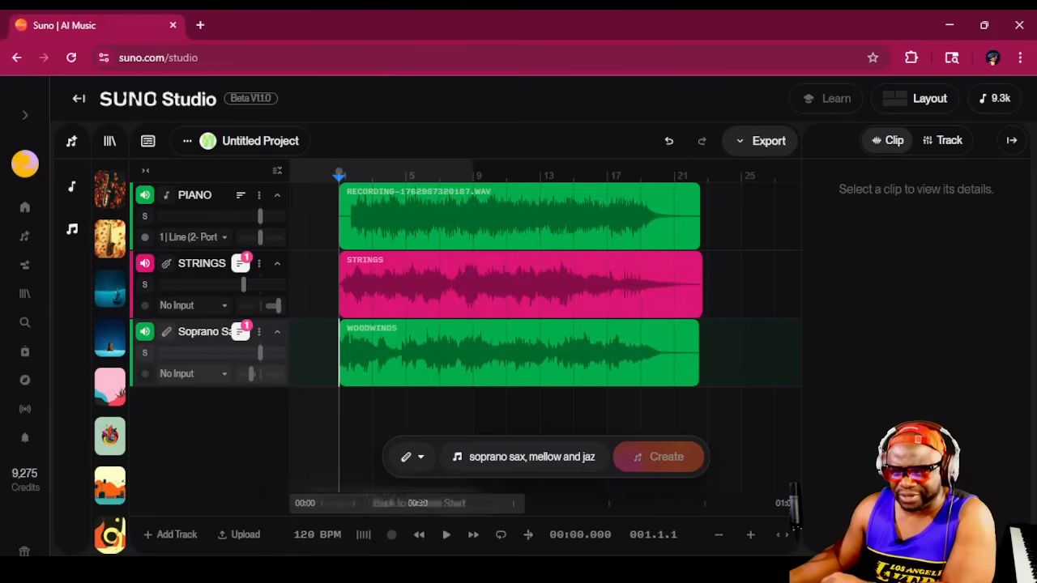
left_click(446, 534)
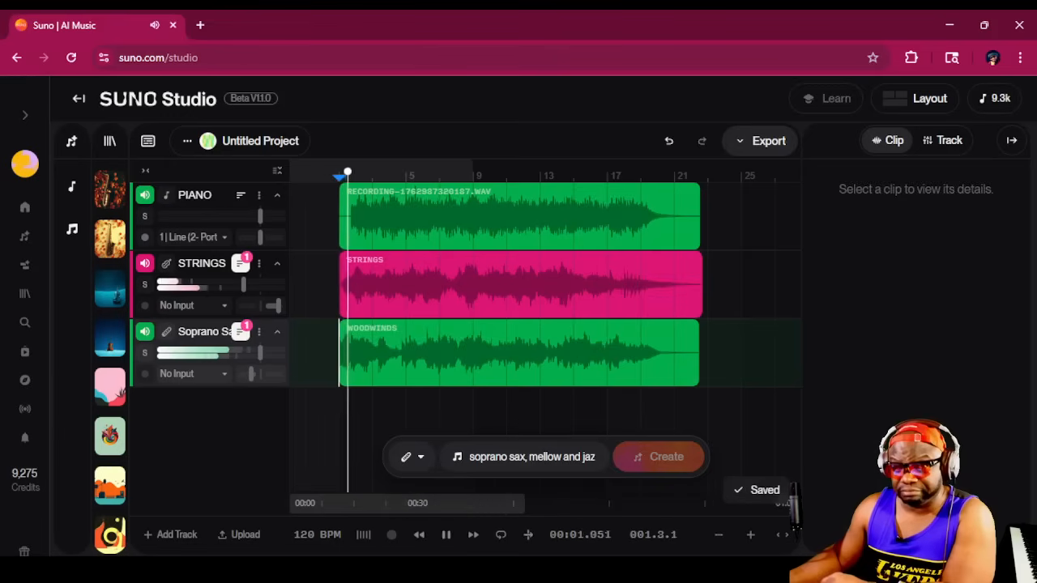
left_click_drag(259, 352, 246, 353)
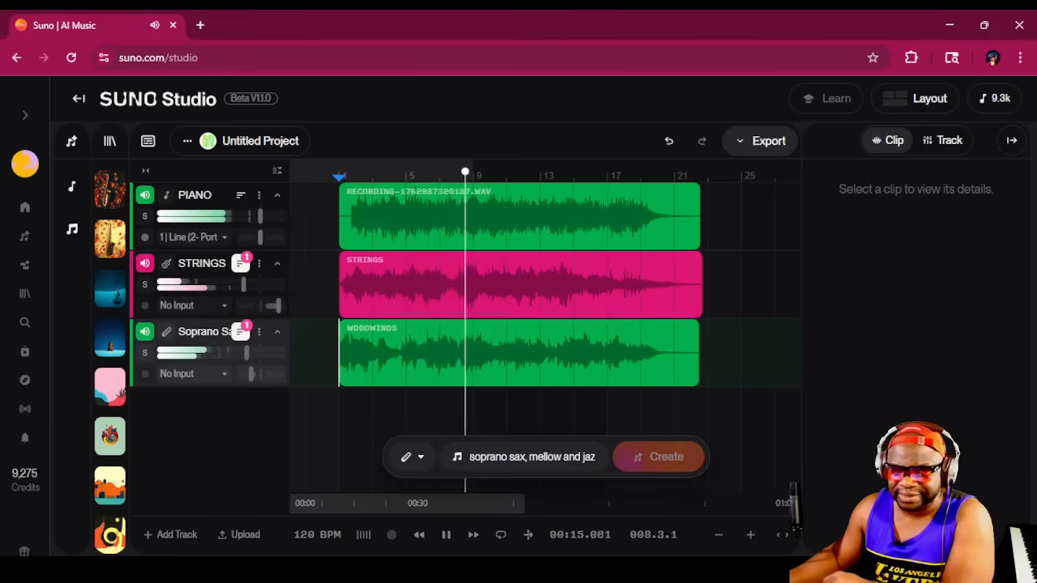
Step: Mute the STRINGS and PIANO tracks during playback to hear the soprano saxophone alone, then stop playback
left_click(145, 264)
left_click(145, 195)
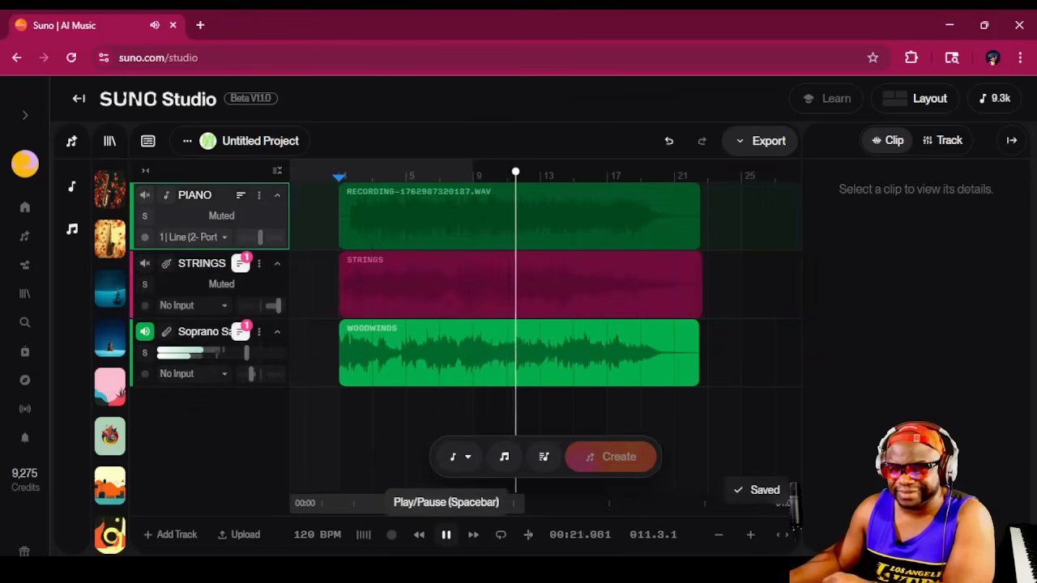
left_click(445, 537)
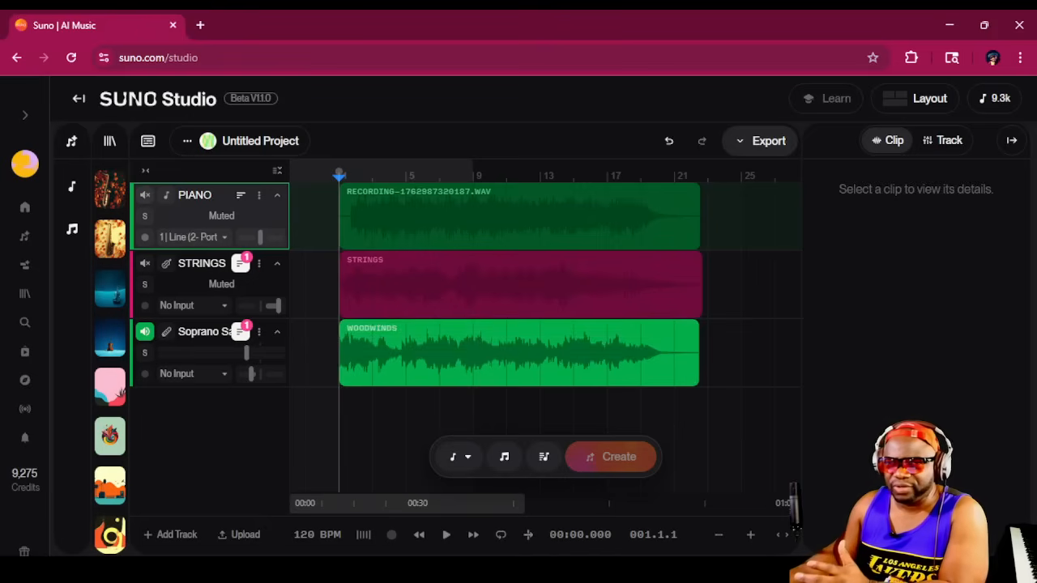
Step: Unmute the STRINGS track, keep PIANO muted, and play the strings and soprano saxophone together from the start
left_click(145, 195)
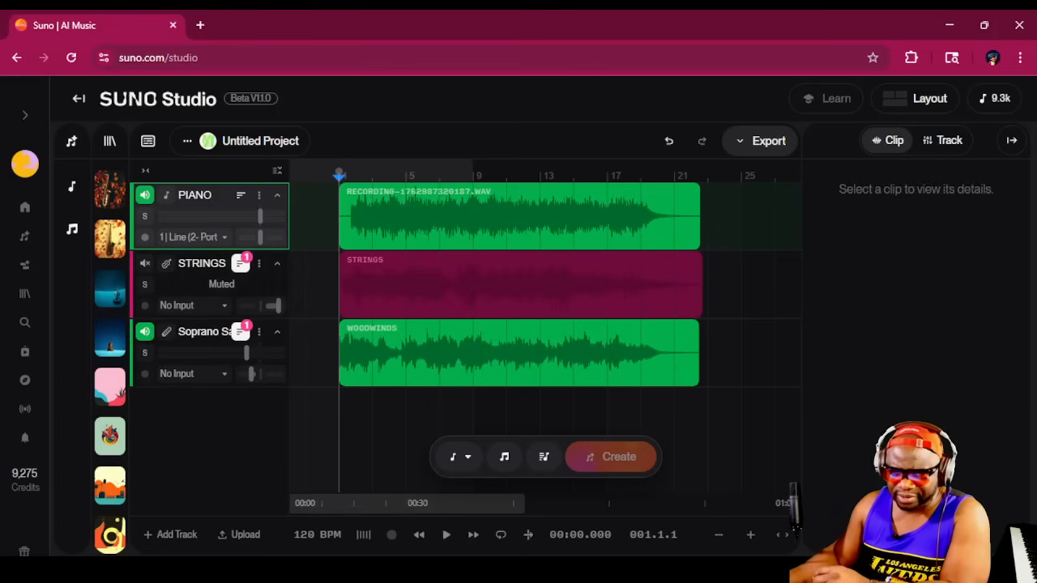
left_click(145, 195)
left_click(145, 263)
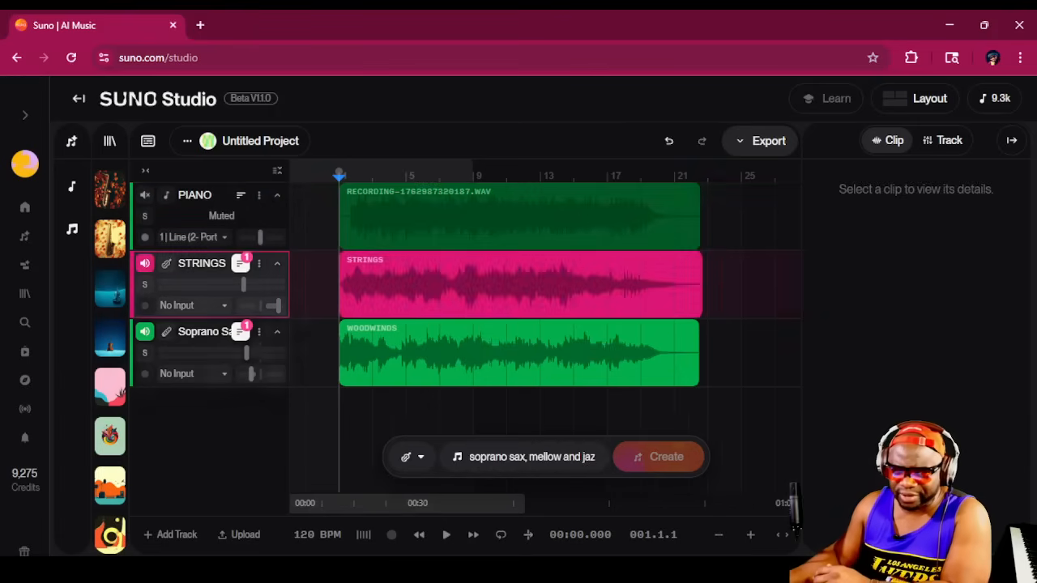
left_click(446, 535)
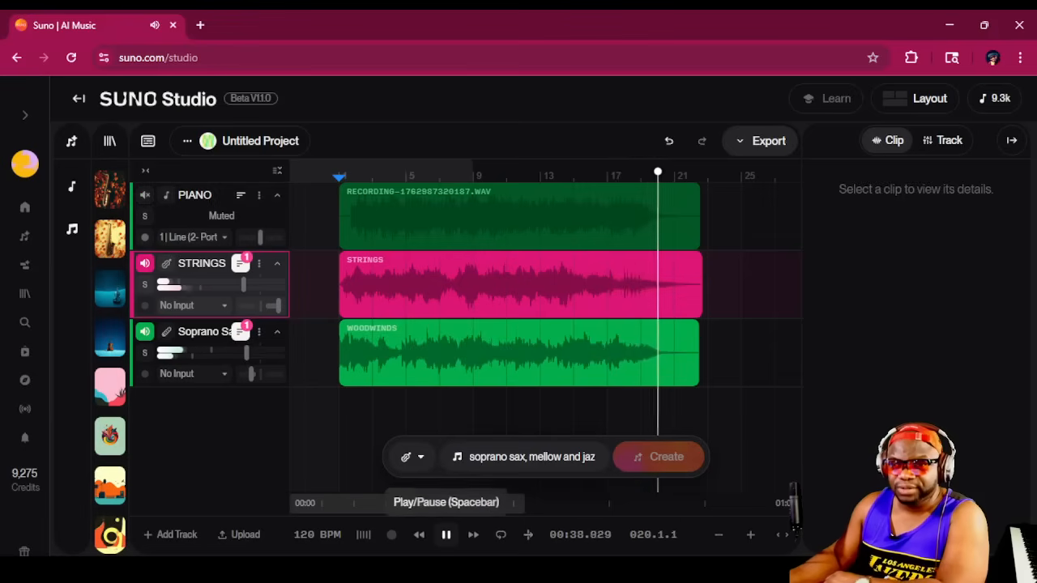
Step: Unmute the PIANO track and play all three tracks together from the start, stopping playback after listening
left_click(445, 535)
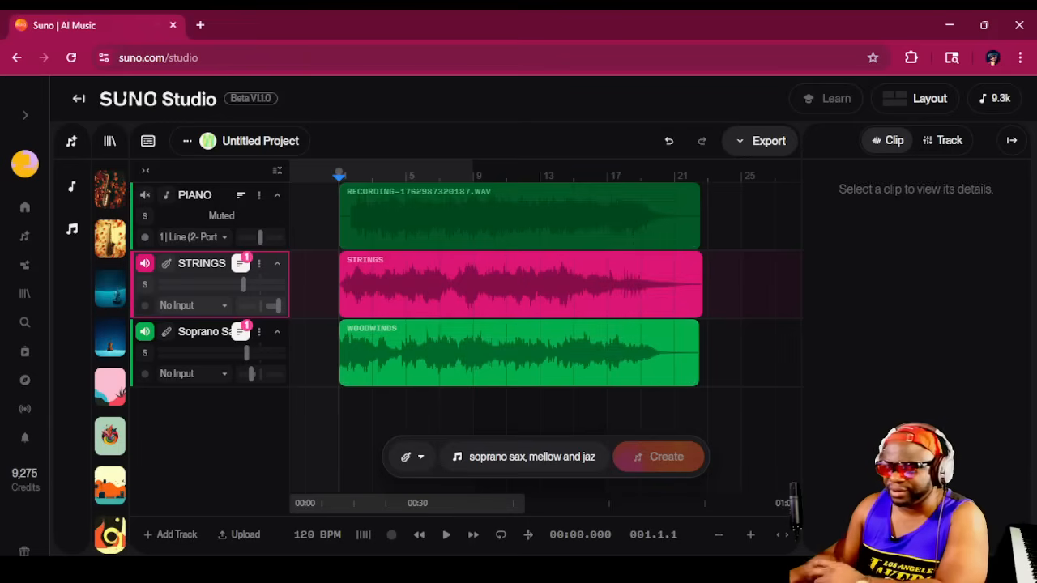
left_click(144, 195)
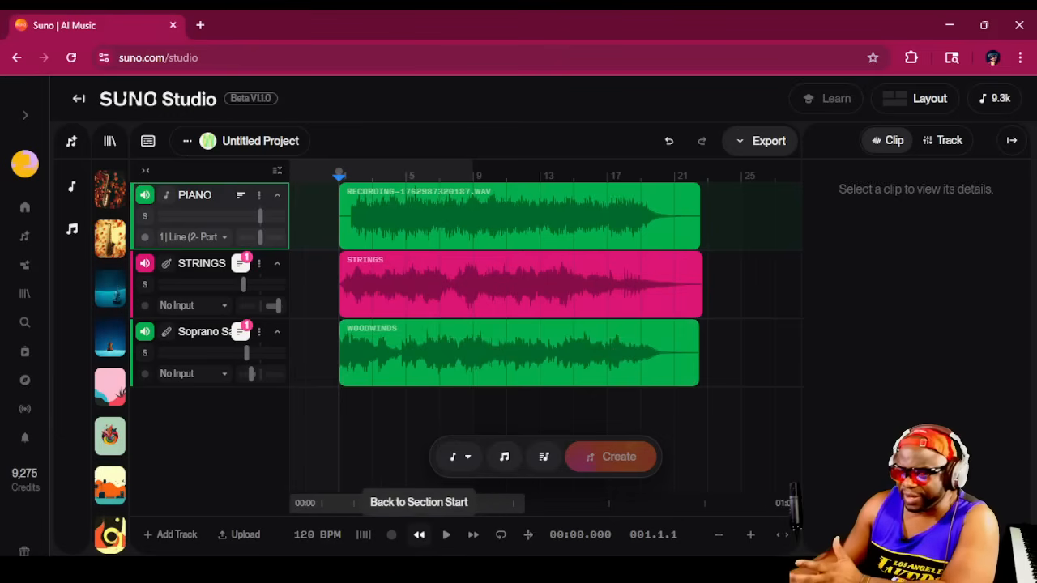
left_click(446, 535)
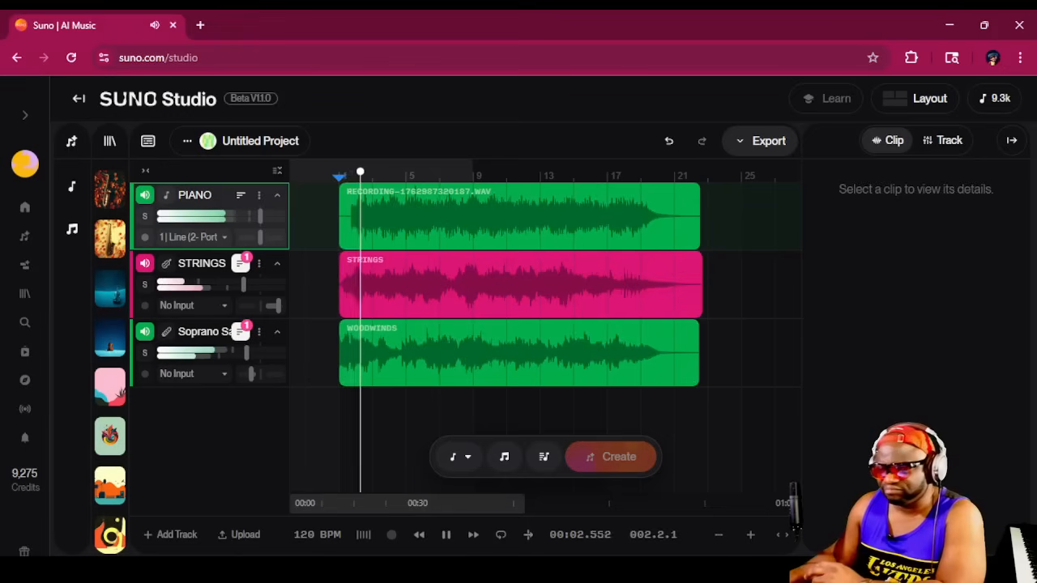
left_click(750, 534)
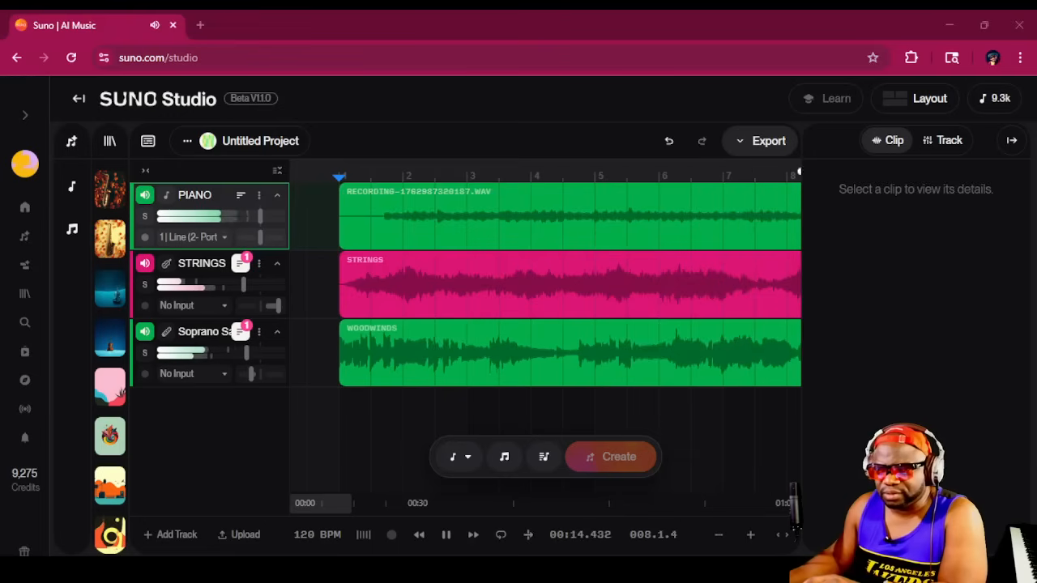
left_click(446, 535)
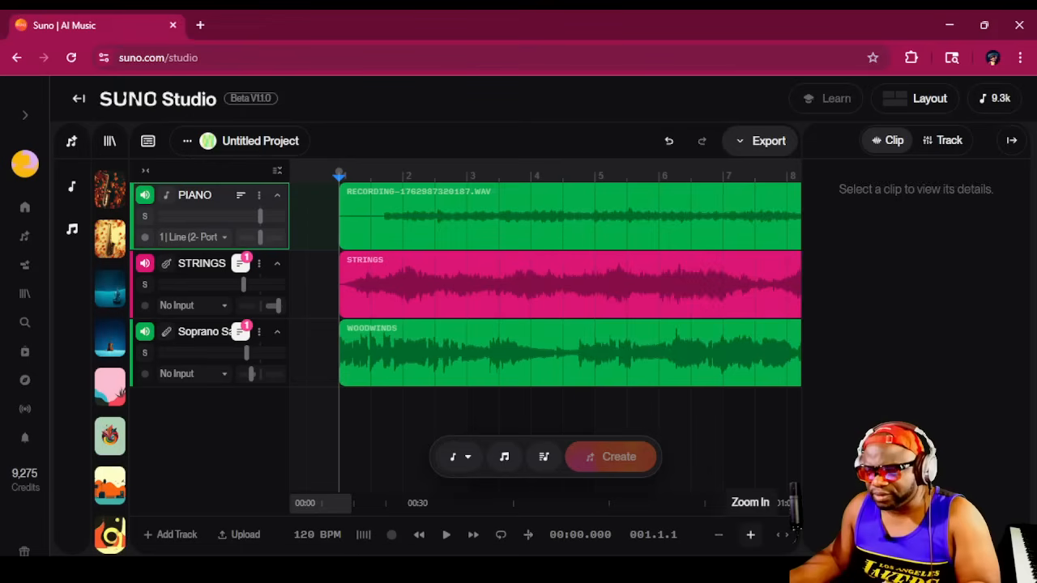
Step: Nudge the WOODWINDS clip slightly later on the timeline so it starts at about 0.007 s
left_click(750, 535)
left_click(750, 534)
left_click(750, 534)
left_click(750, 534)
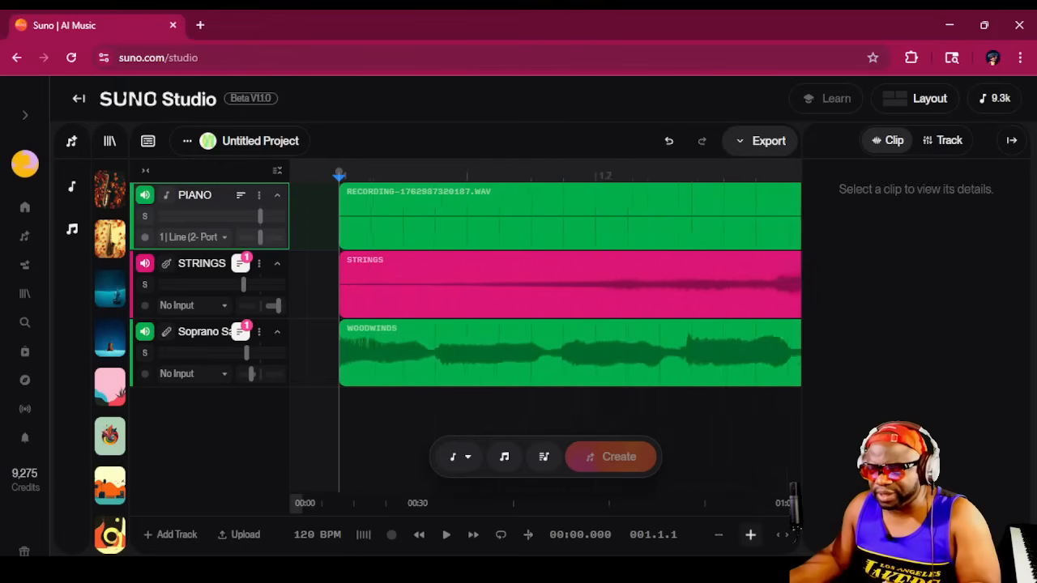
left_click(718, 535)
left_click(717, 535)
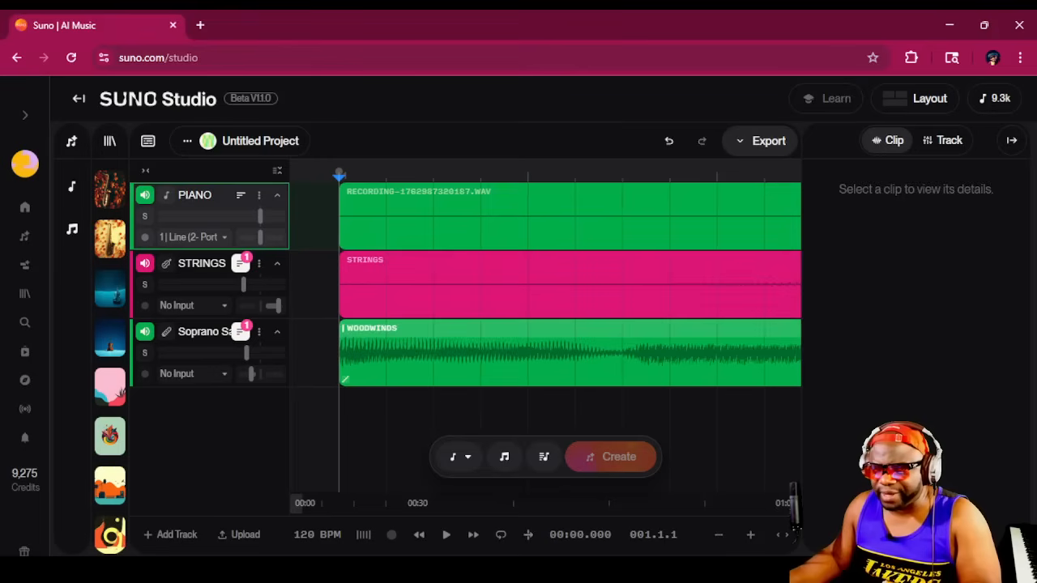
left_click_drag(345, 379, 351, 379)
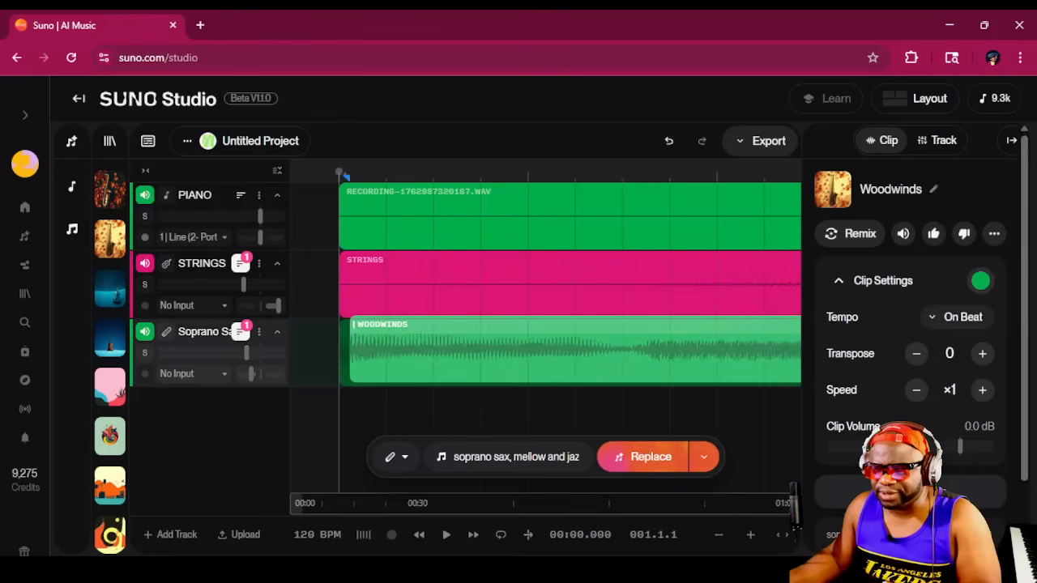
left_click(355, 379)
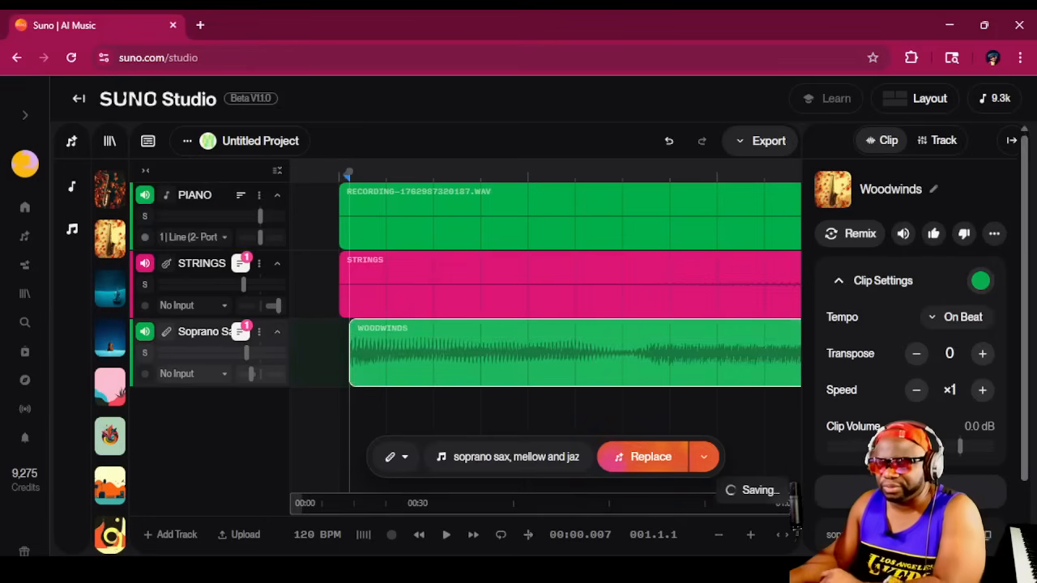
Step: Play the arrangement from the start to check the shifted WOODWINDS clip's timing, and stop playback
left_click(718, 535)
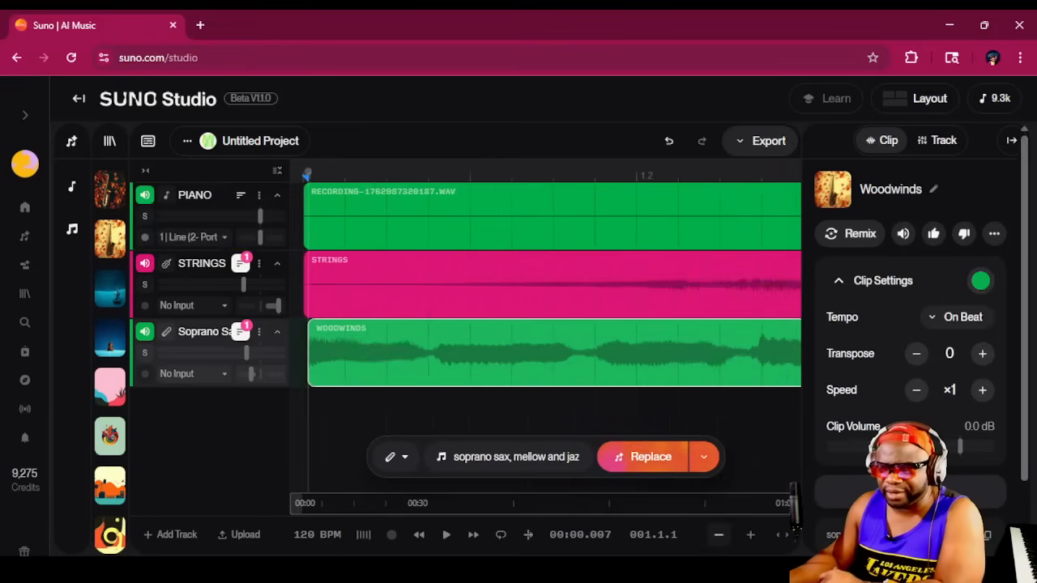
left_click(419, 534)
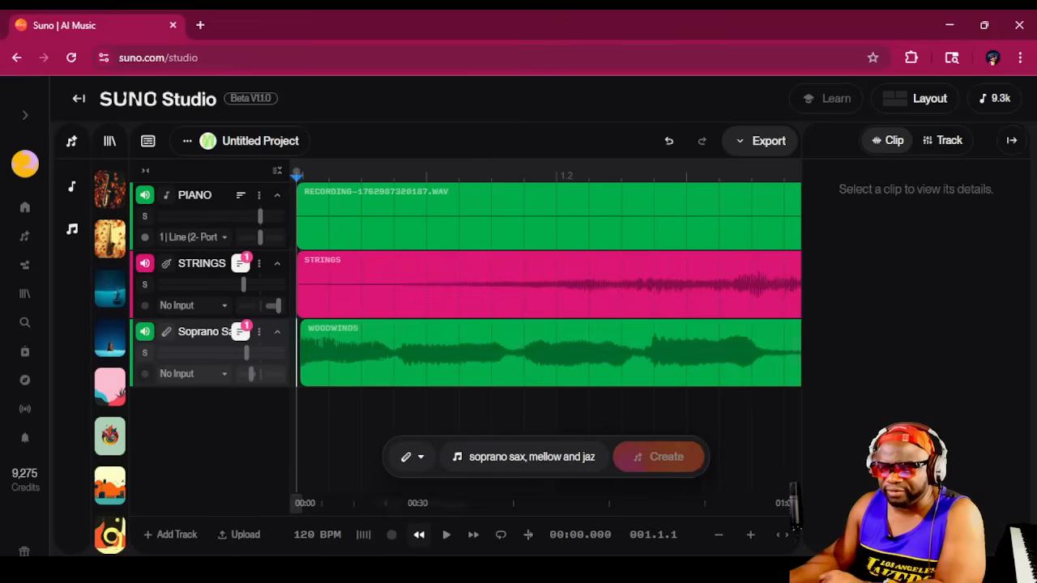
left_click(445, 534)
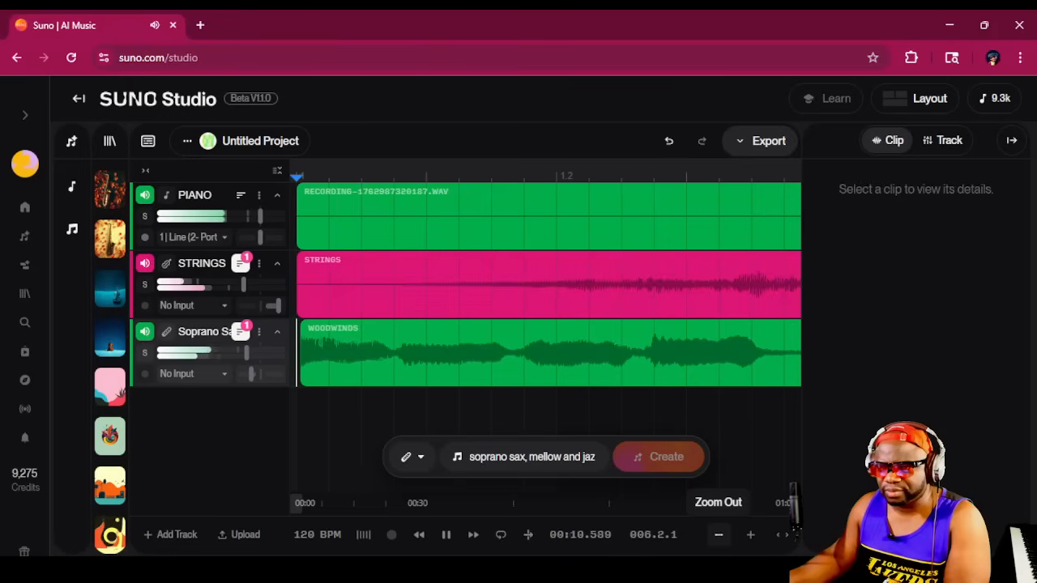
key("space")
Step: Move the WOODWINDS clip to start at about 0.030 s and play the arrangement from the beginning
left_click(750, 535)
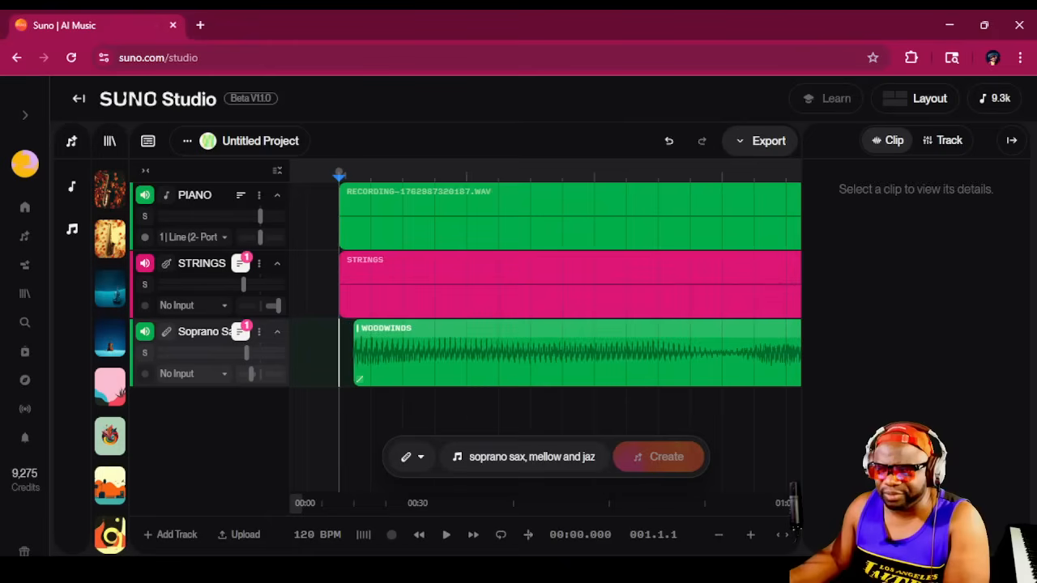
left_click_drag(359, 378, 405, 379)
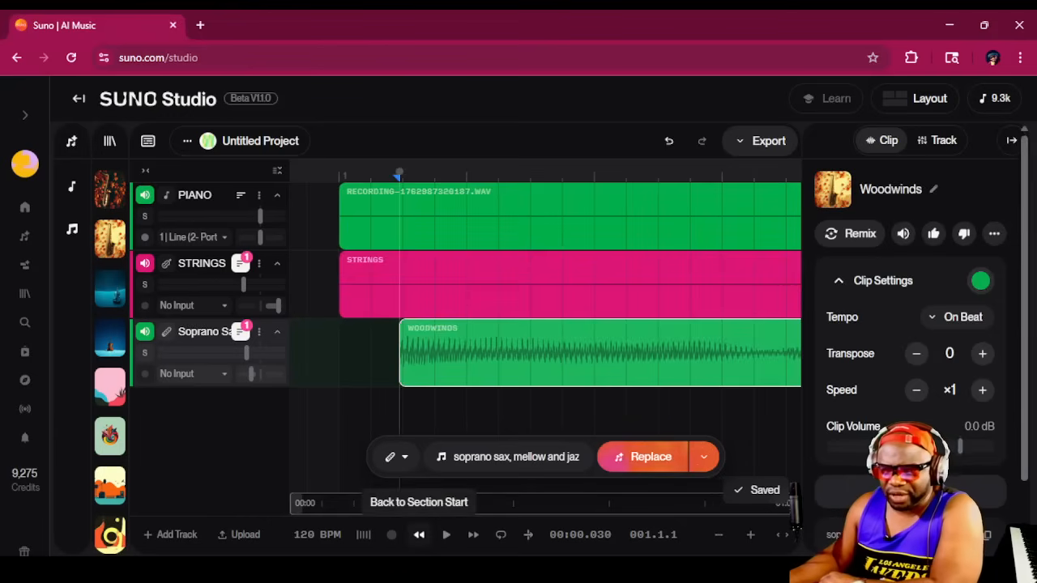
left_click(419, 534)
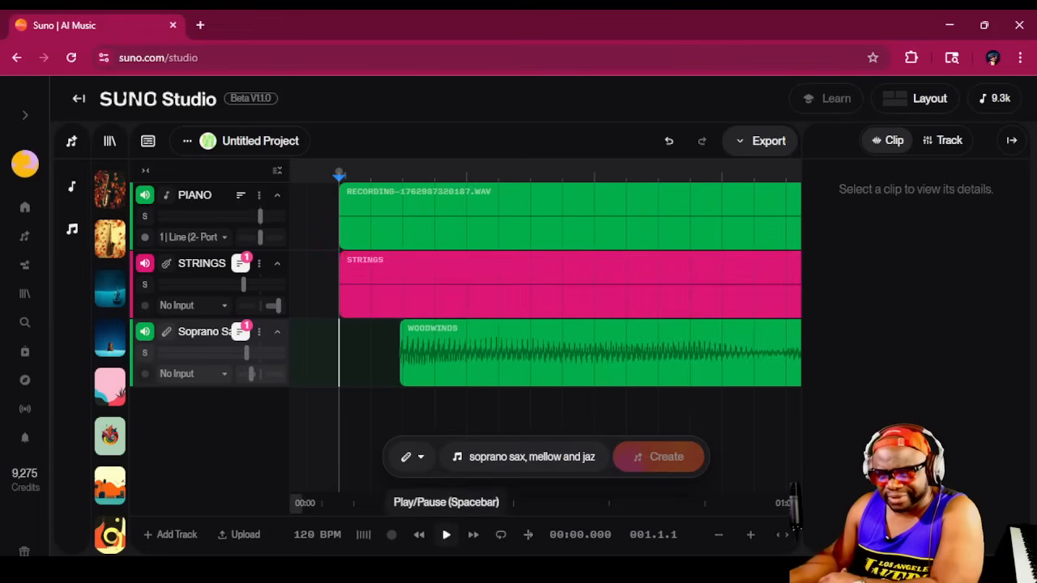
left_click(446, 534)
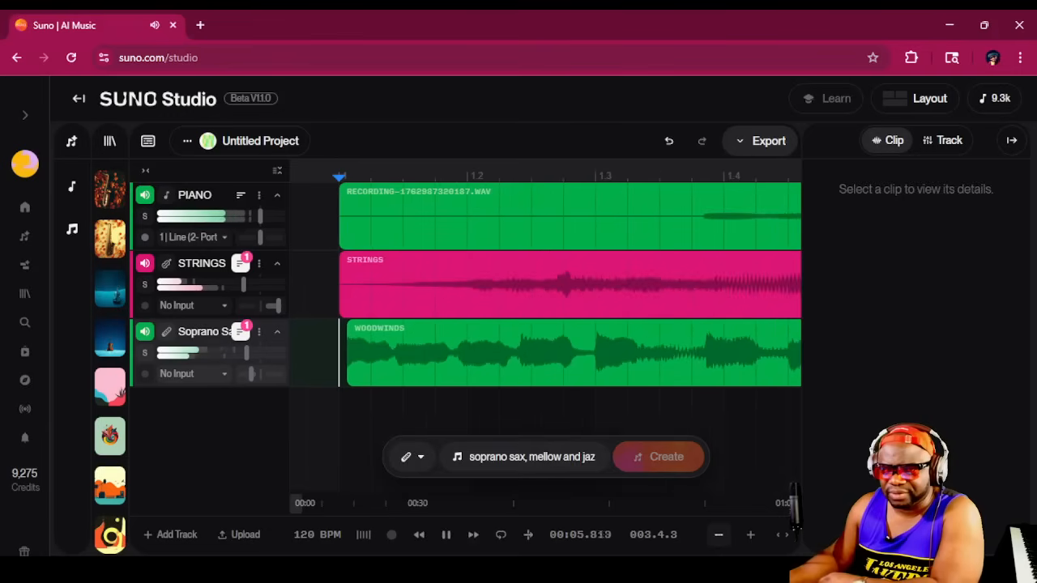
left_click(750, 535)
left_click(750, 535)
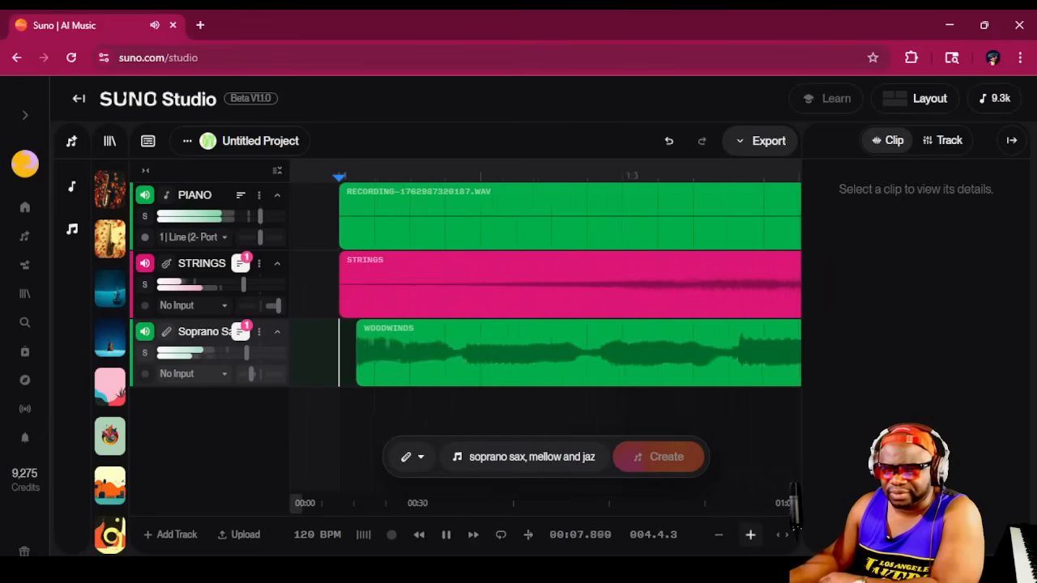
left_click(750, 534)
key("space")
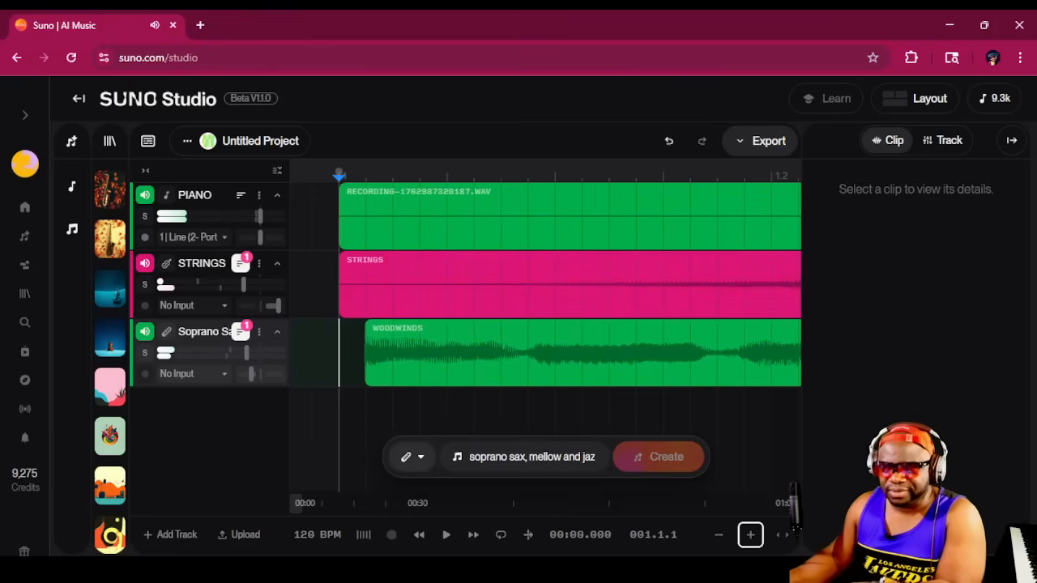
Step: Try a much later start for the WOODWINDS clip at about 0.672 s and briefly play from there
left_click(718, 535)
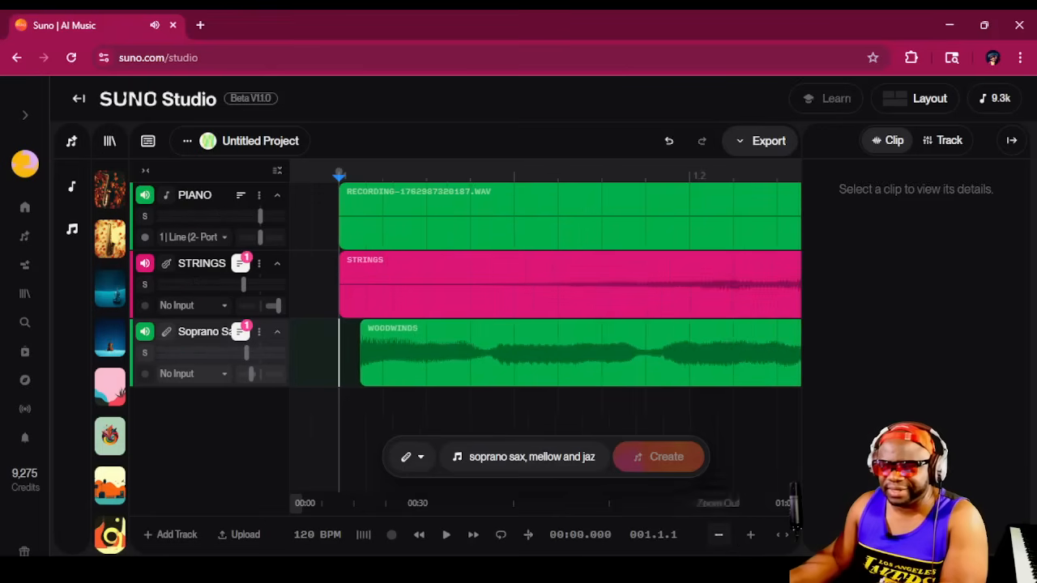
left_click(717, 535)
left_click(718, 534)
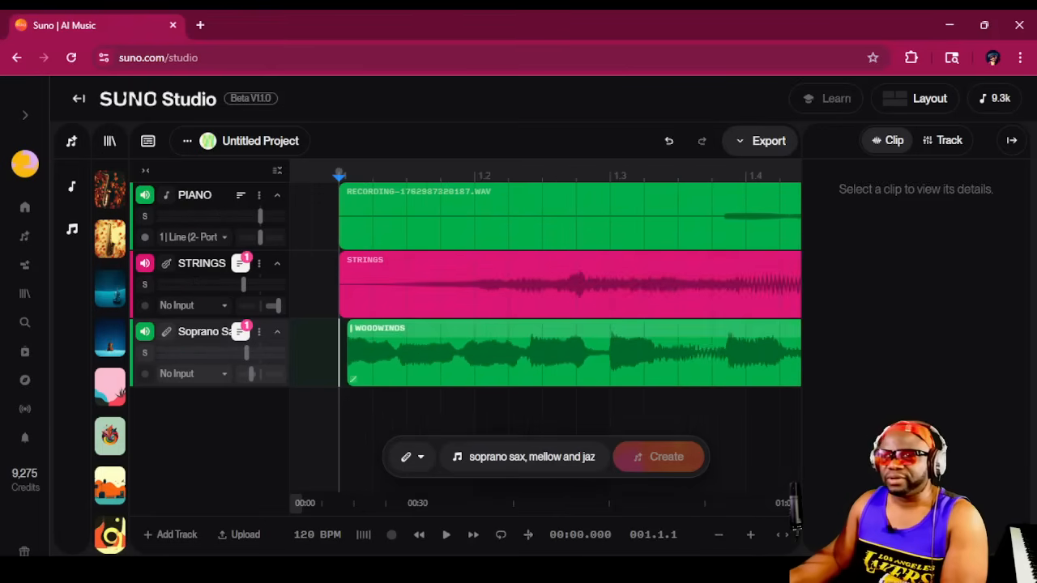
left_click(717, 534)
left_click(718, 534)
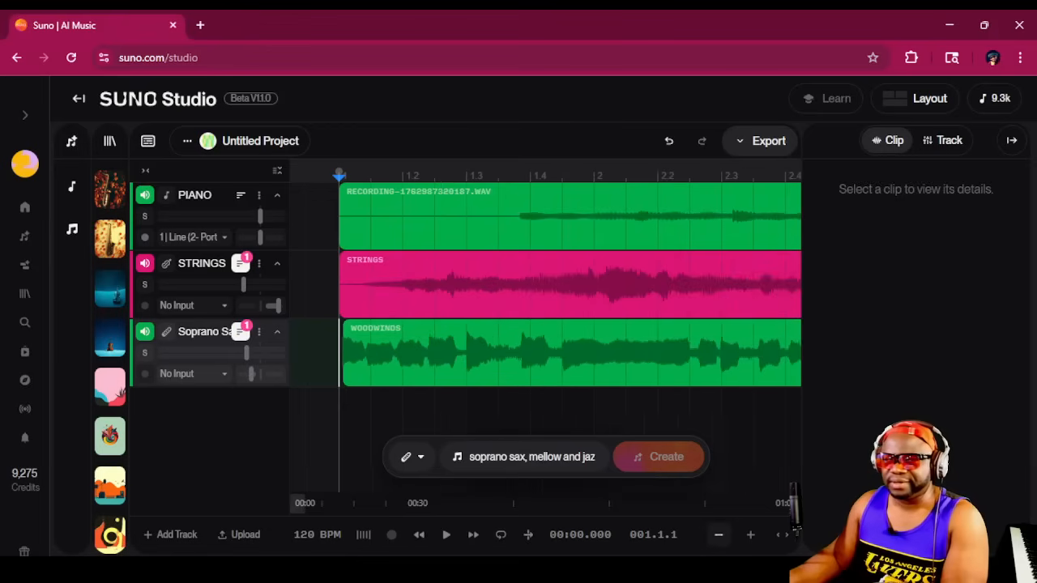
mouse_move(341, 357)
left_mouse_down()
mouse_move(598, 356)
mouse_move(598, 328)
mouse_move(664, 328)
left_mouse_up()
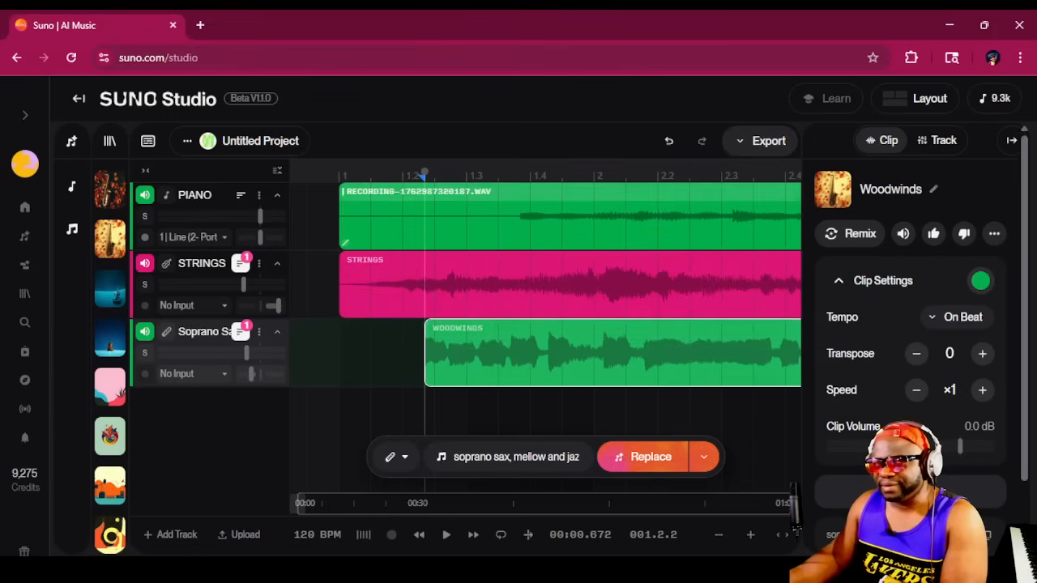
key("space")
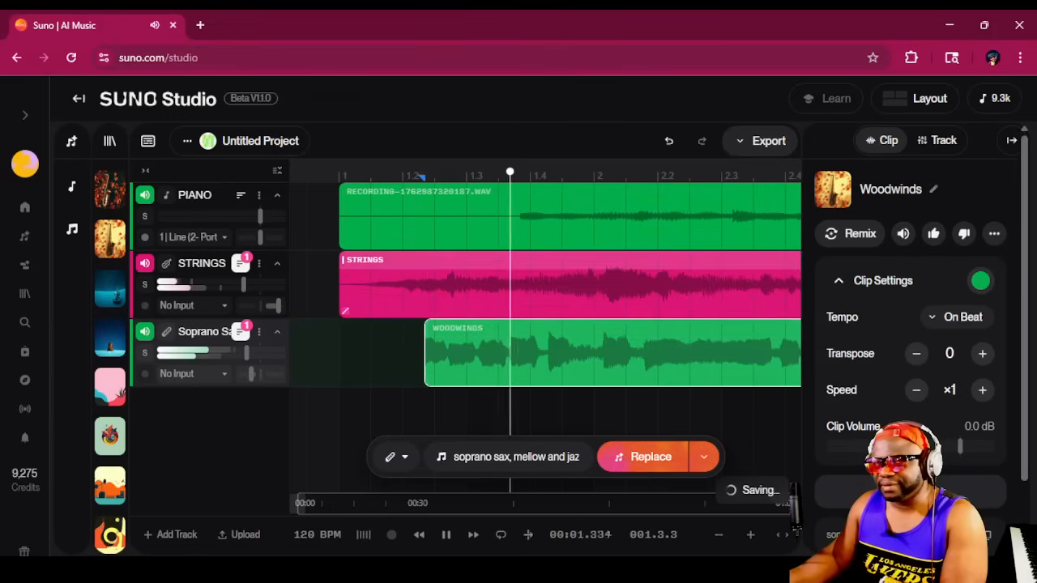
key("space")
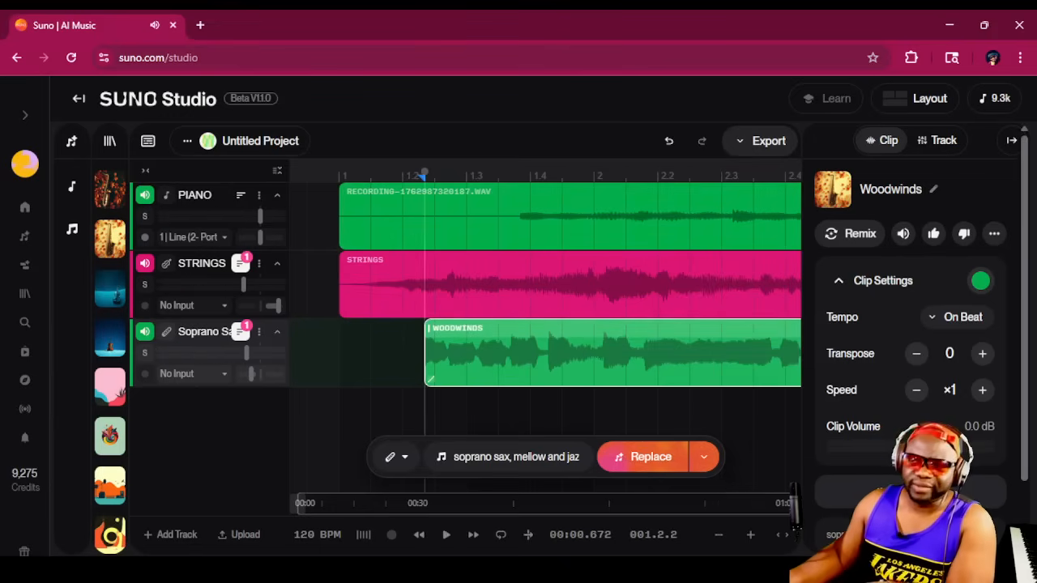
Step: Move the WOODWINDS clip earlier to about 0.440 s and audition the opening twice from the start
left_click_drag(486, 329, 456, 327)
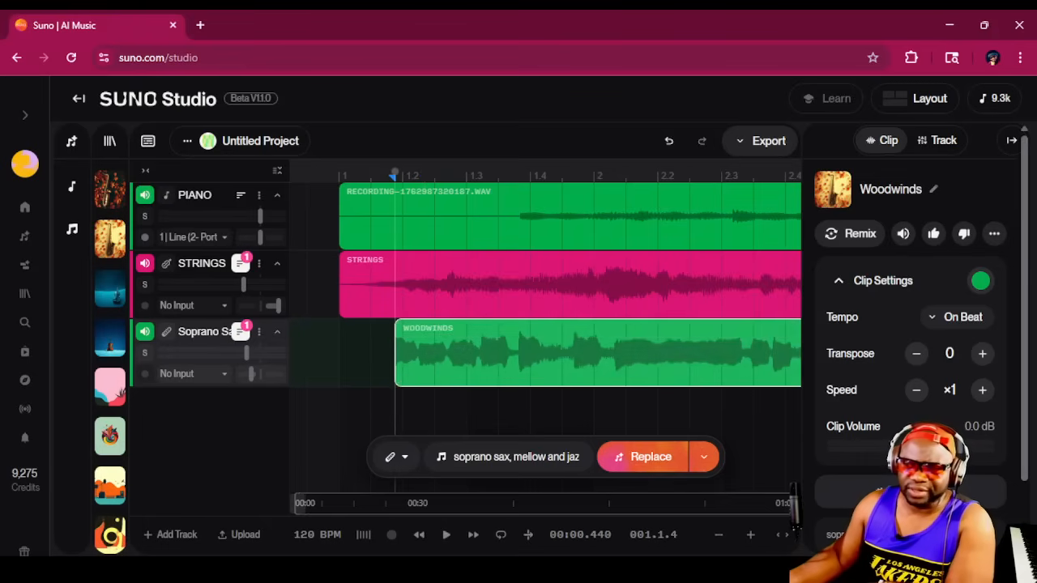
left_click(418, 535)
key("space")
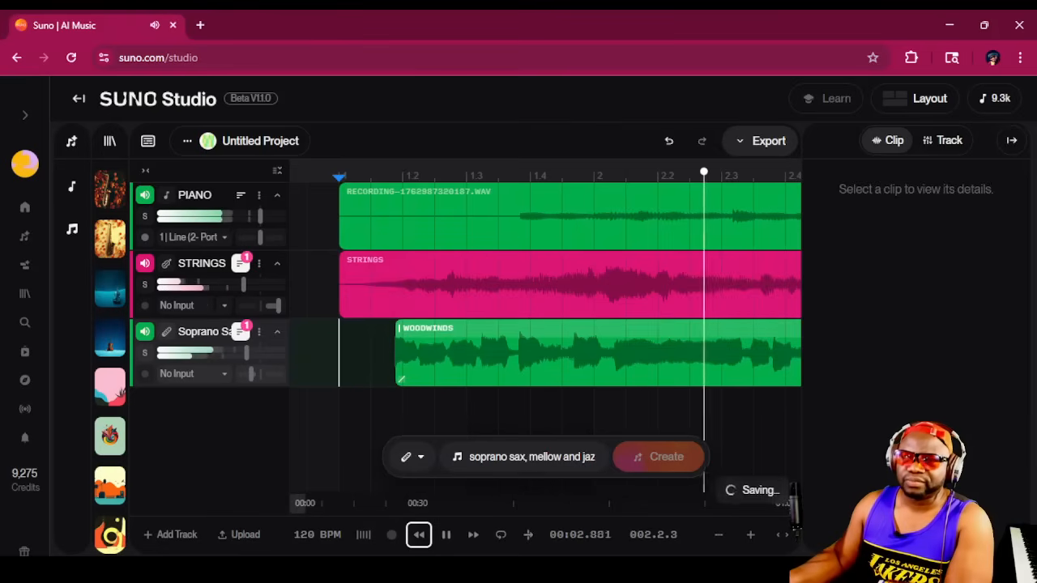
key("space")
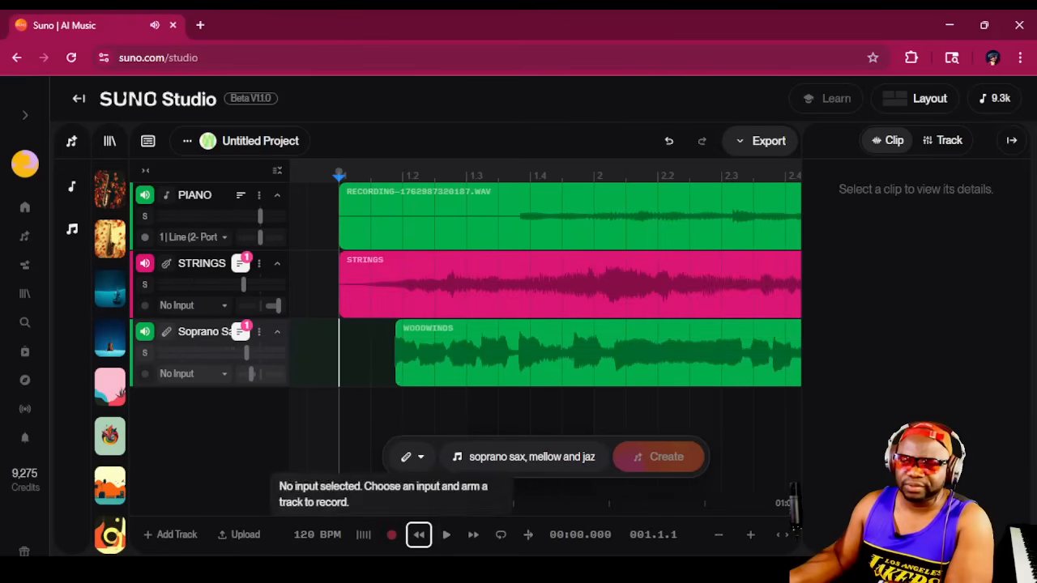
key("space")
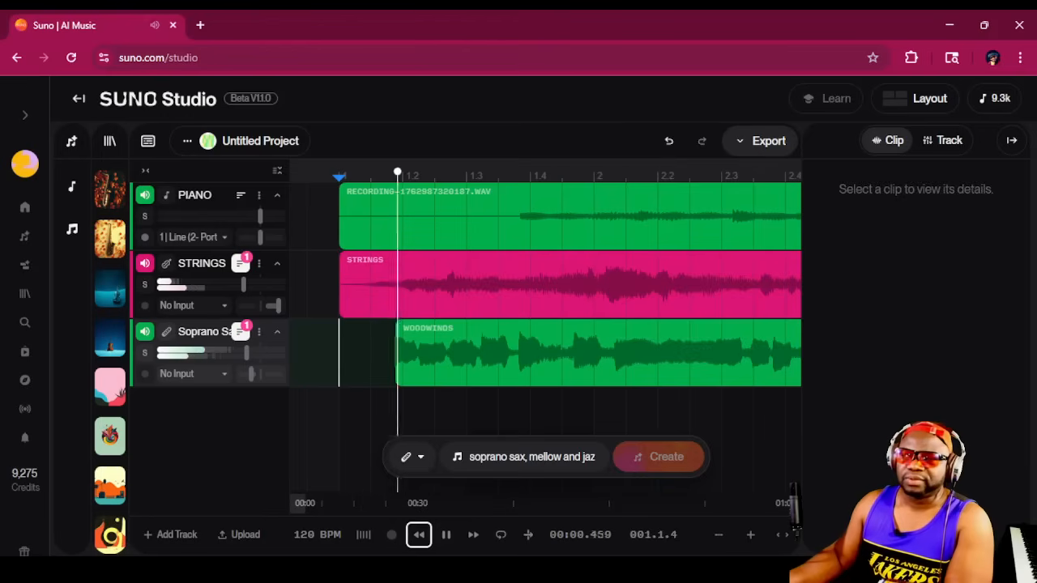
key("space")
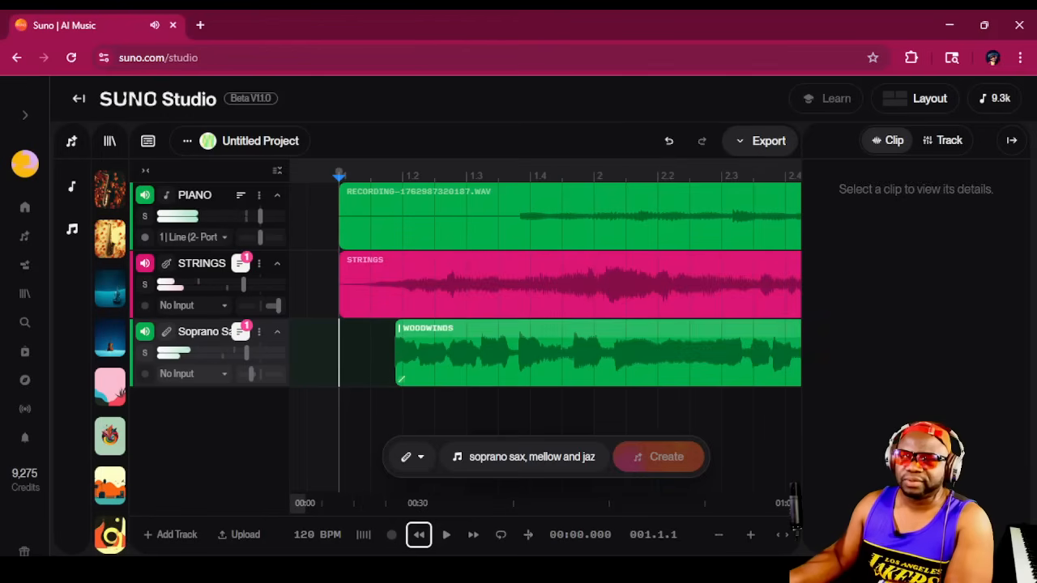
Step: Move the WOODWINDS clip back to the project start at 0 s and play all tracks from there
left_click(400, 378)
left_click_drag(400, 378, 344, 379)
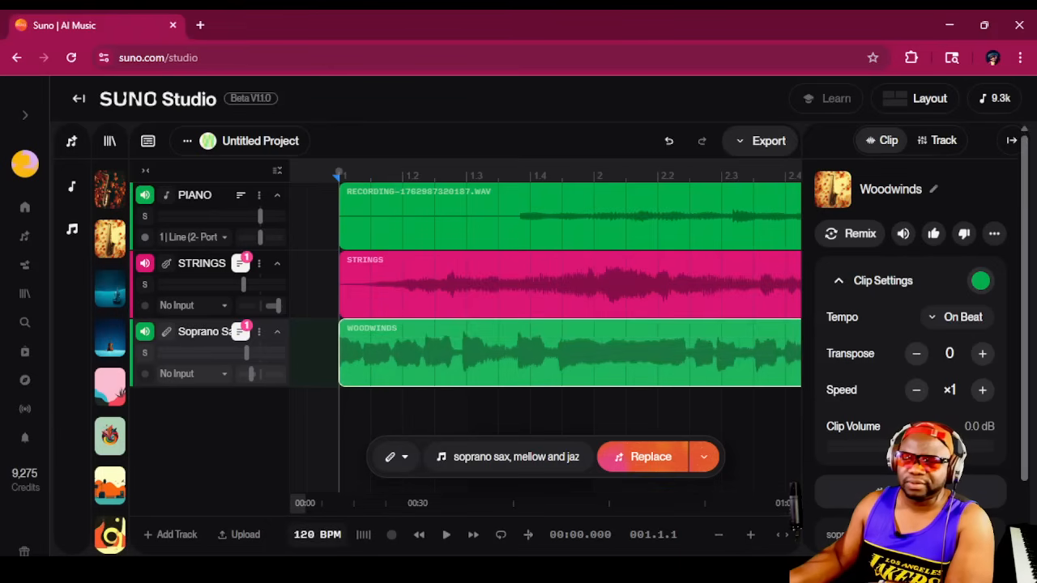
left_click(419, 534)
left_click(446, 535)
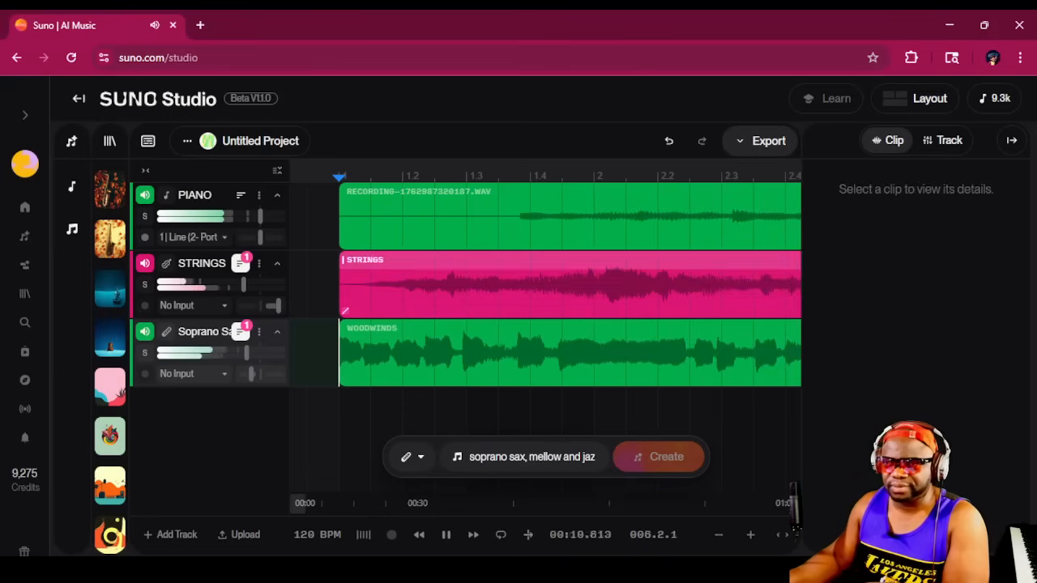
key("space")
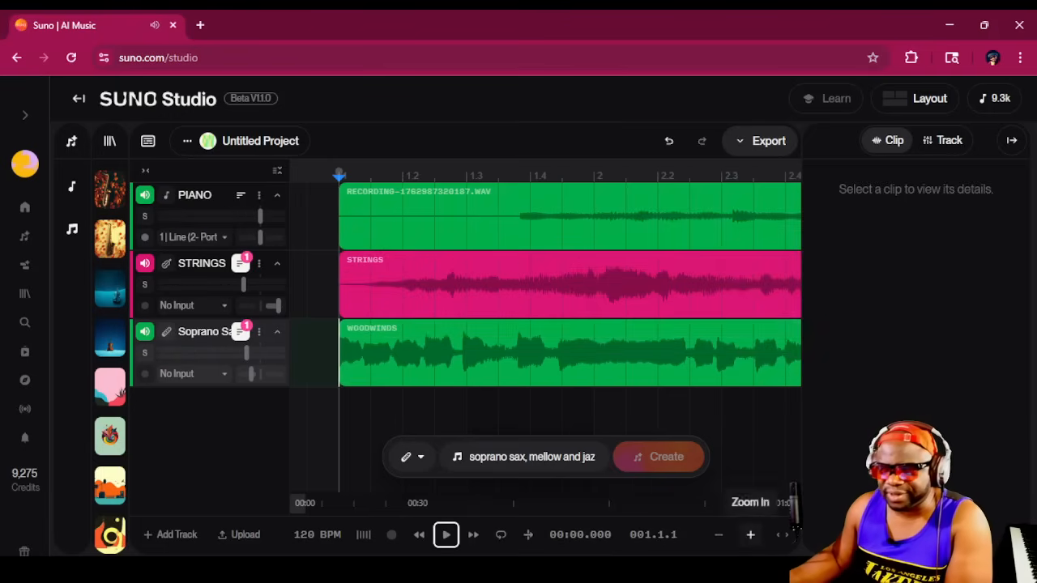
Step: Shift the WOODWINDS clip to start at about 0.048 s and briefly play from the clip's start
left_click(750, 535)
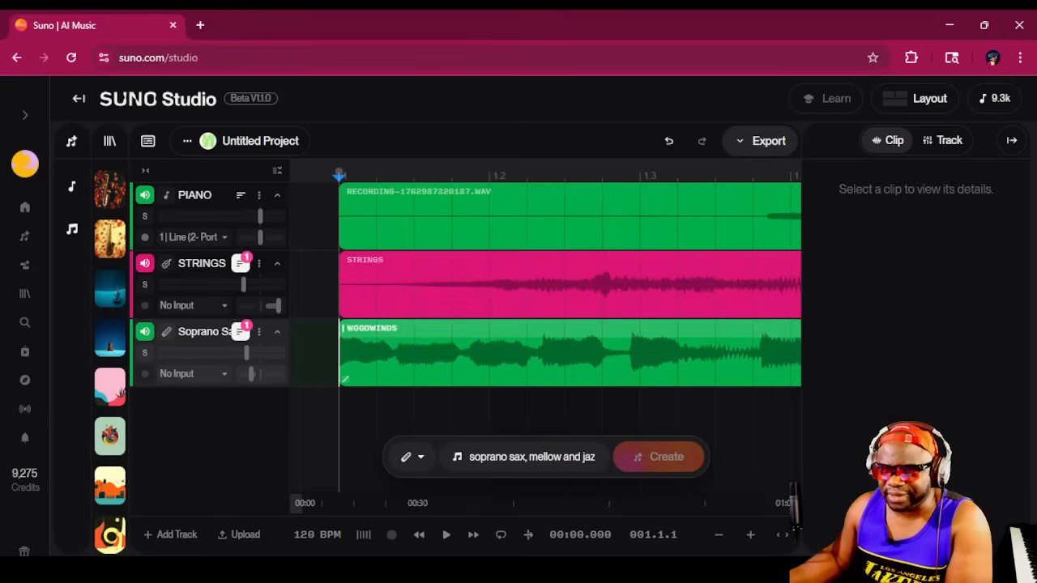
left_click_drag(344, 379, 356, 378)
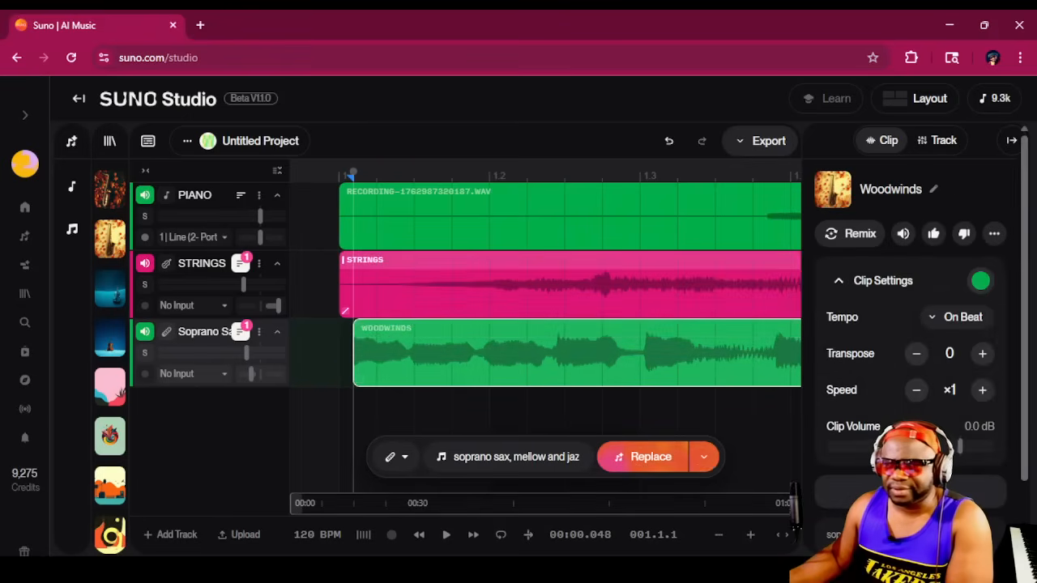
key("space")
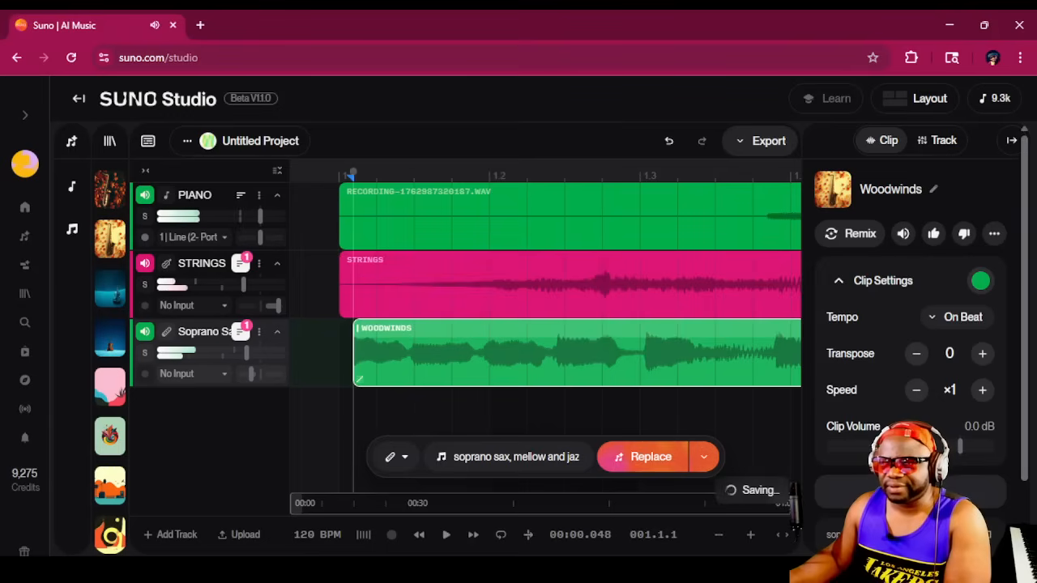
Step: Audition the current WOODWINDS timing, then move the clip slightly later, to the first grid line after bar 1, and play again
key("space")
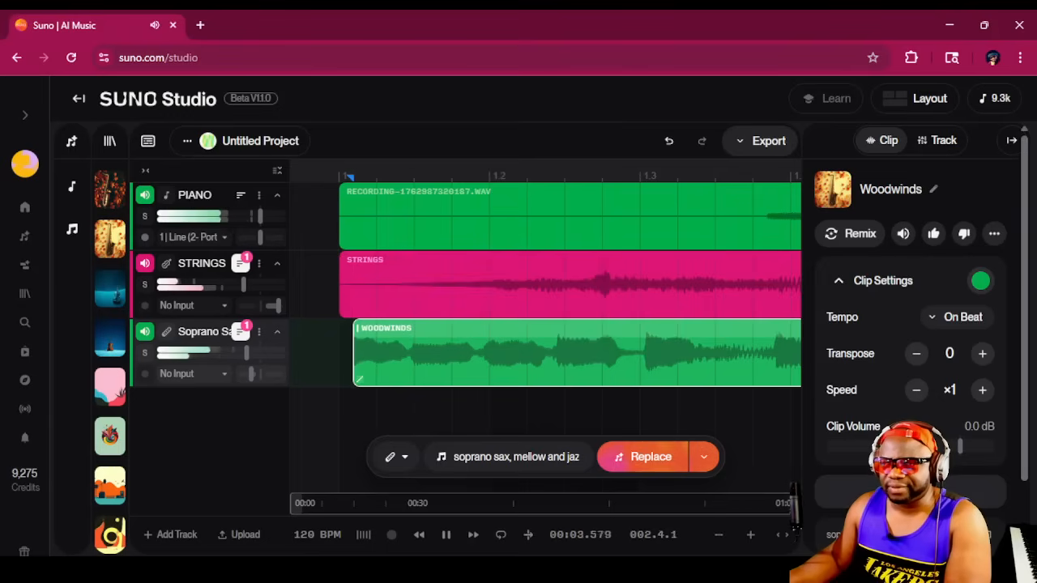
key("space")
left_click_drag(358, 378, 382, 379)
key("space")
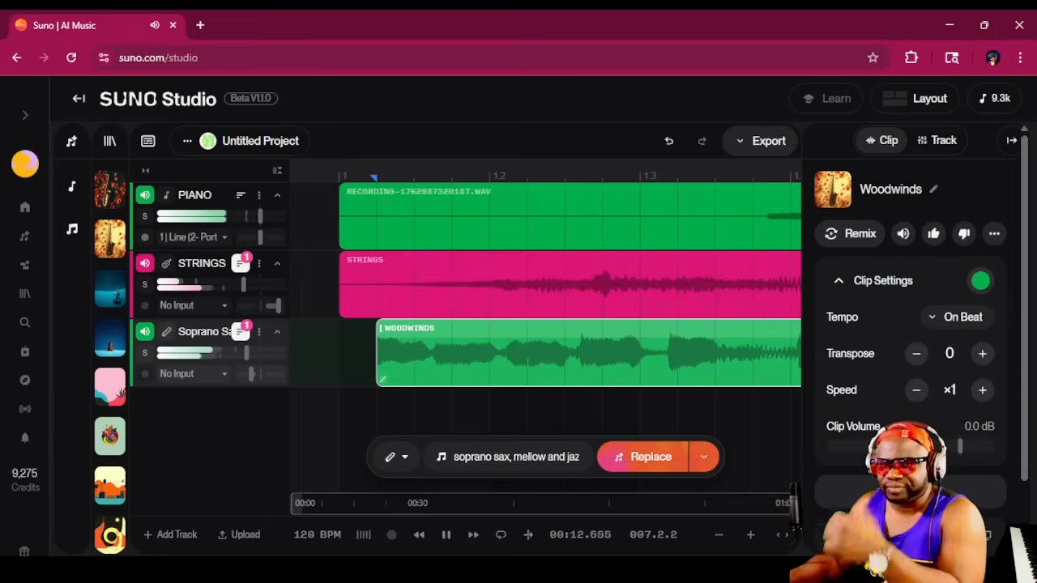
Step: Move the WOODWINDS clip to start at about 0.196 s and play the arrangement from there through to the closing bars
key("space")
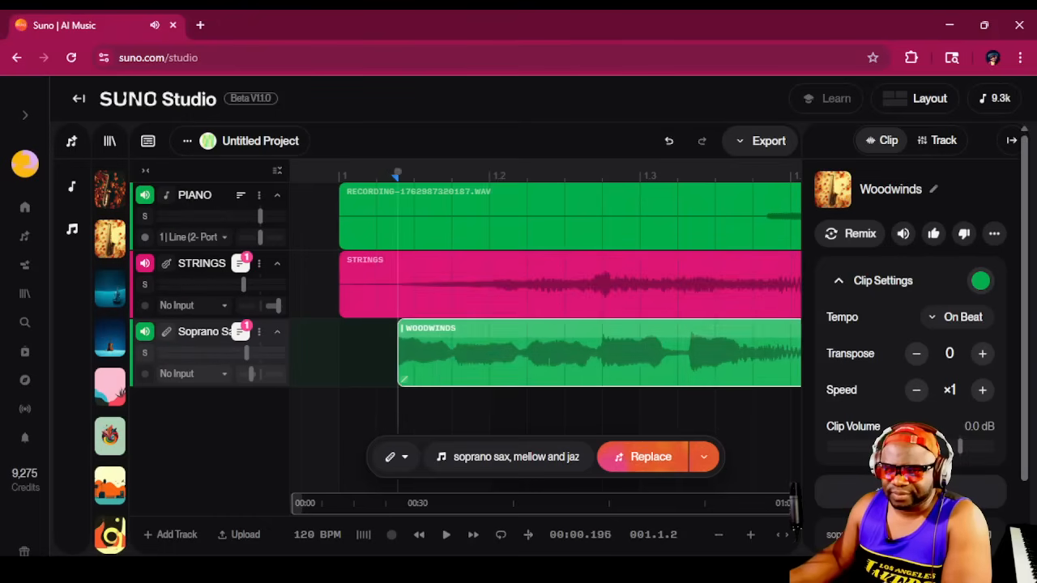
key("space")
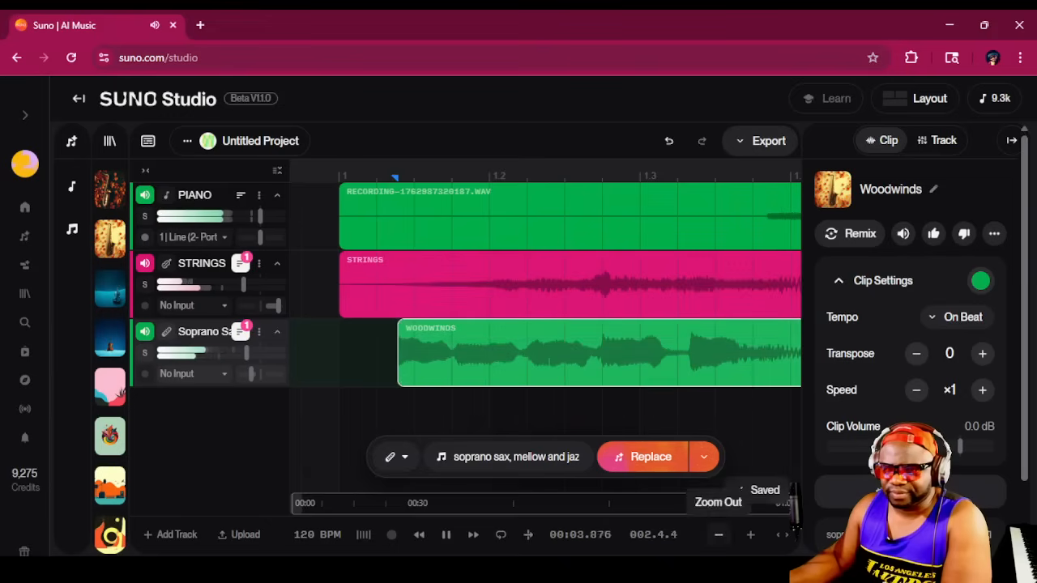
left_click(718, 535)
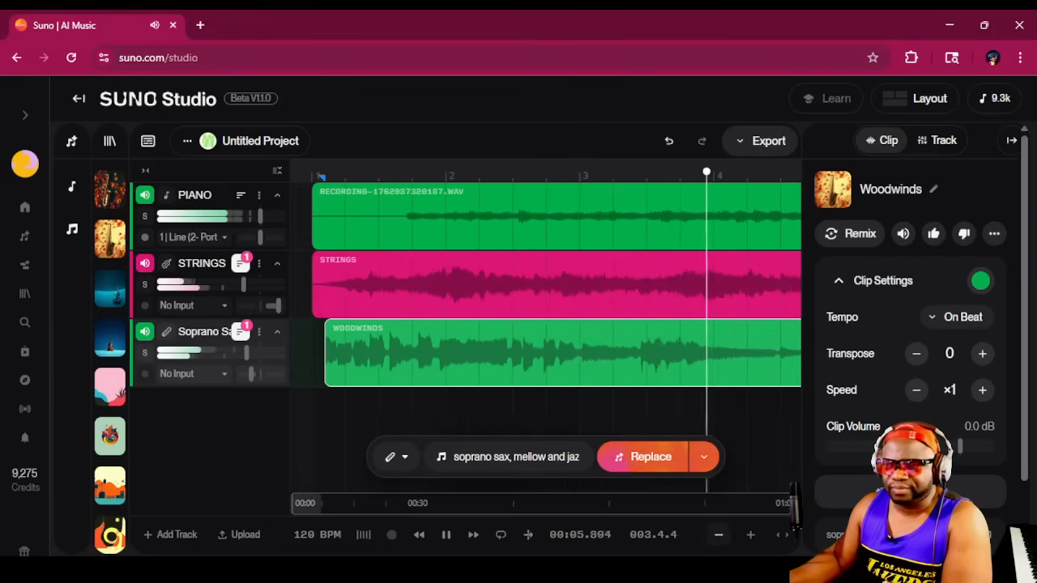
left_click(718, 535)
left_click(717, 535)
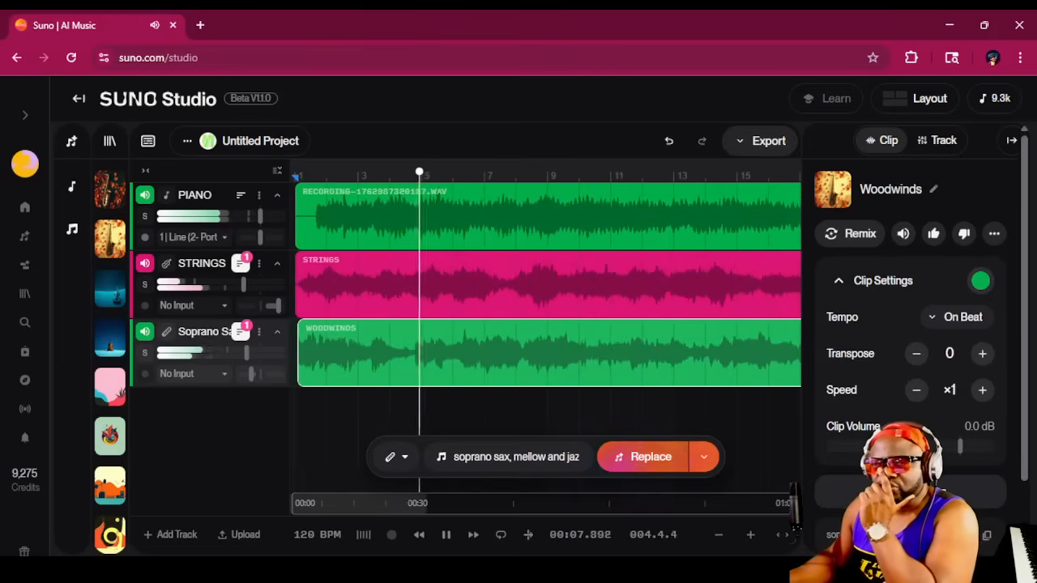
left_click(718, 534)
left_click(717, 535)
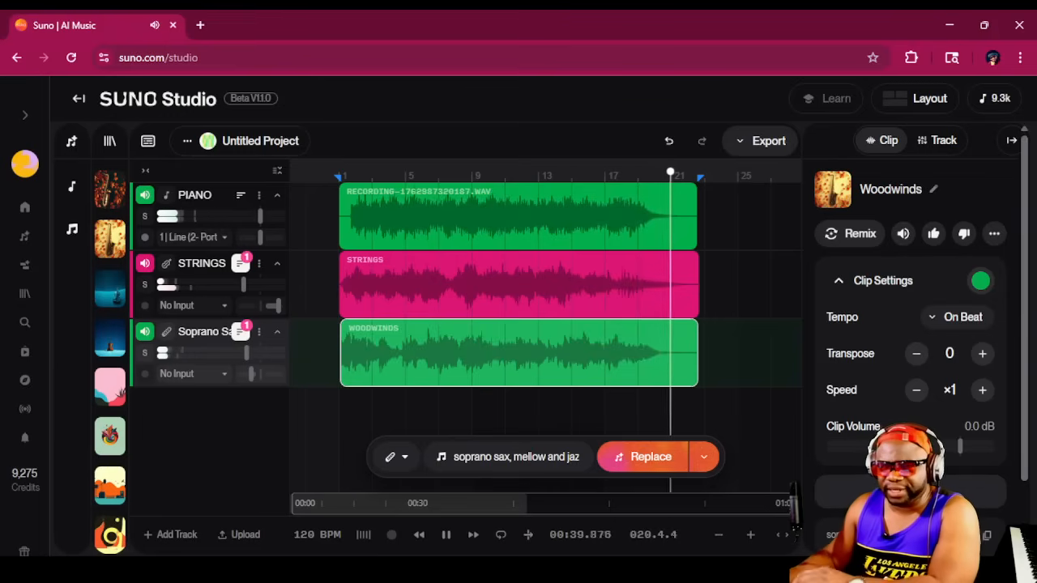
left_click(445, 535)
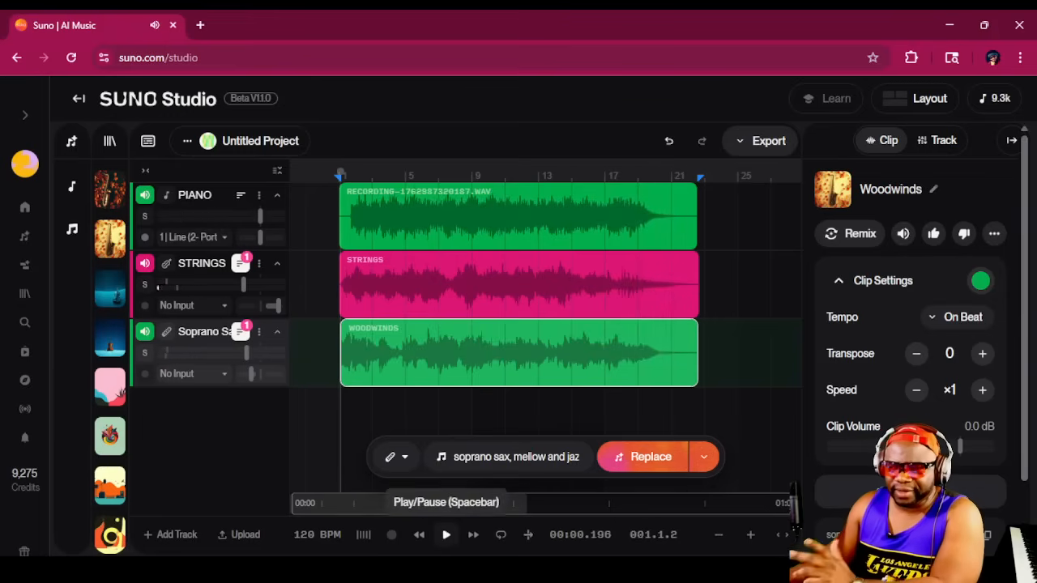
Step: Examine how the WOODWINDS clip lines up with the piano and strings waveforms in the opening bars
left_click(749, 534)
left_click(750, 534)
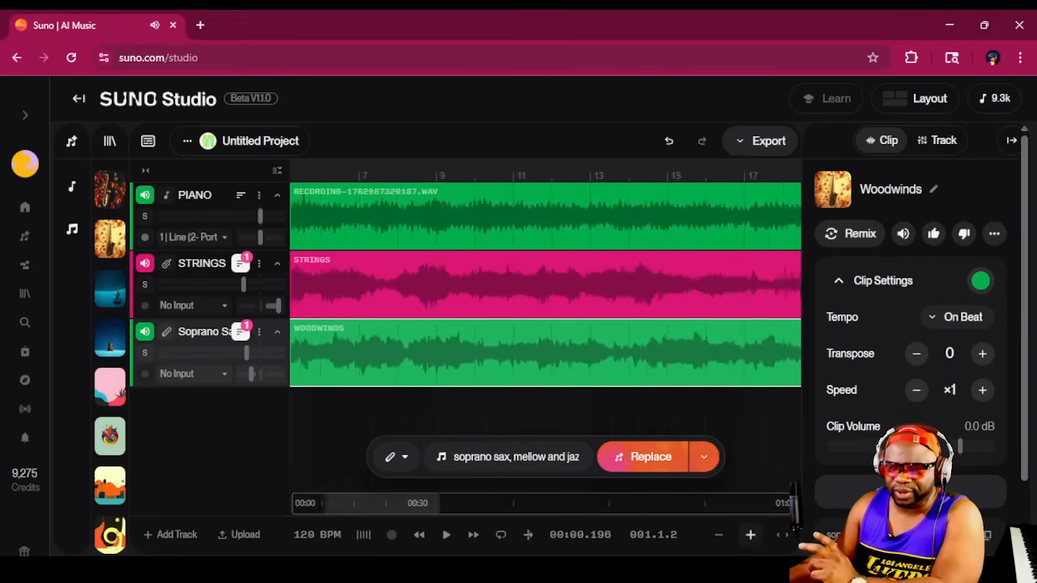
left_click(750, 534)
left_click(750, 535)
scroll(546, 283, "left", 10)
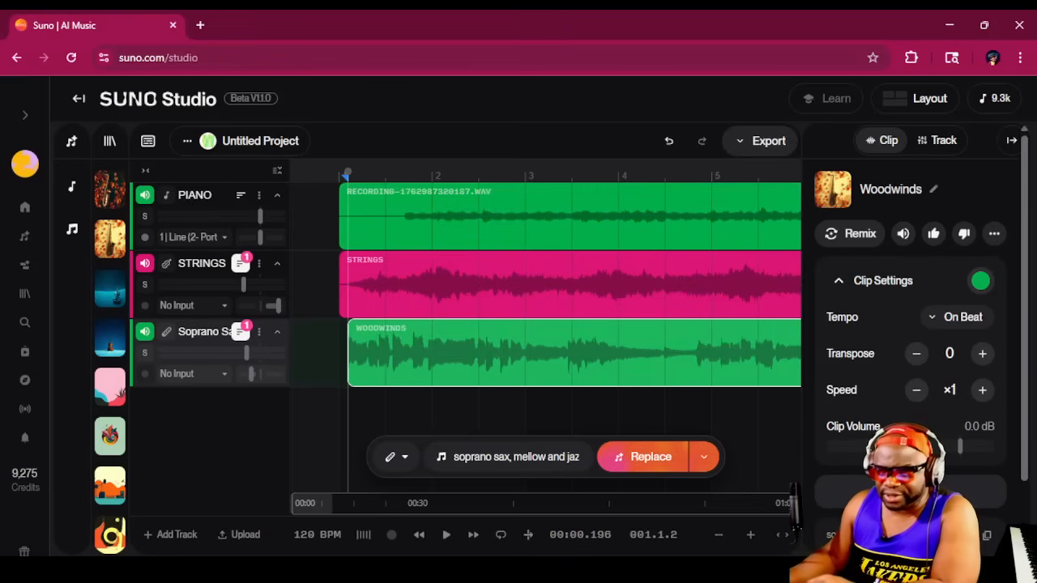
left_click(750, 535)
left_click(750, 535)
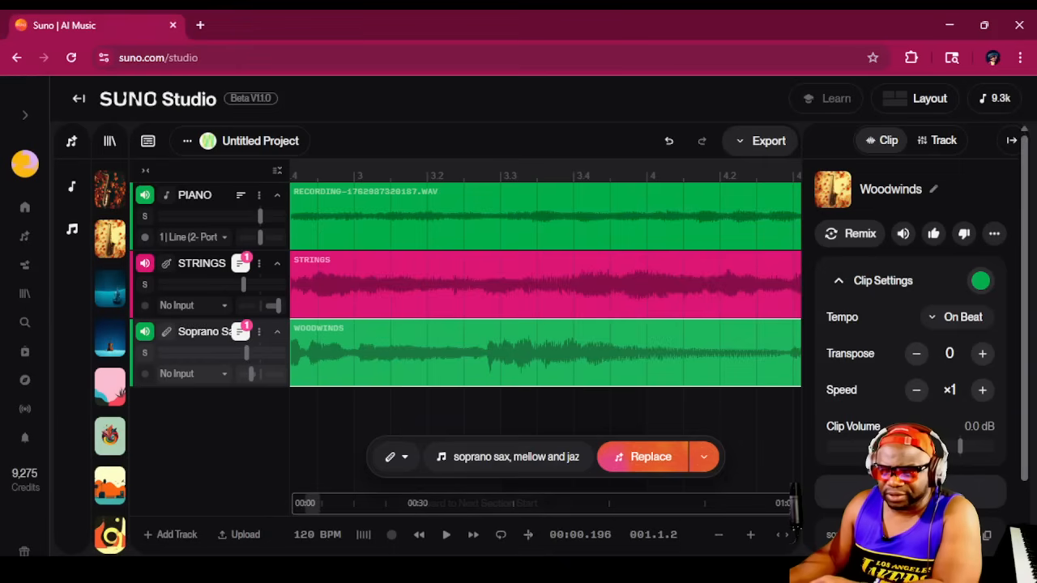
left_click(718, 535)
left_click(718, 534)
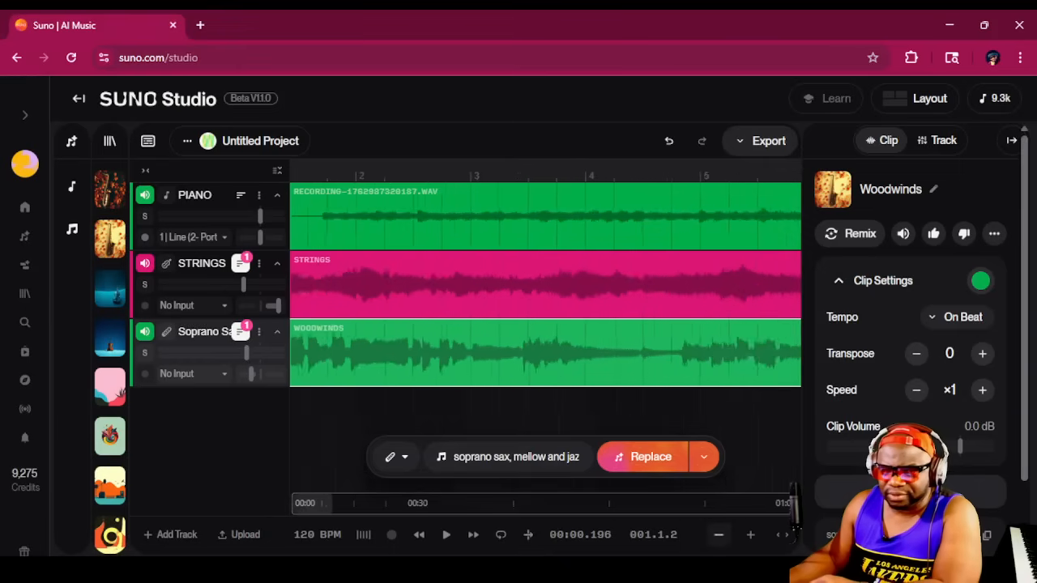
left_click(717, 535)
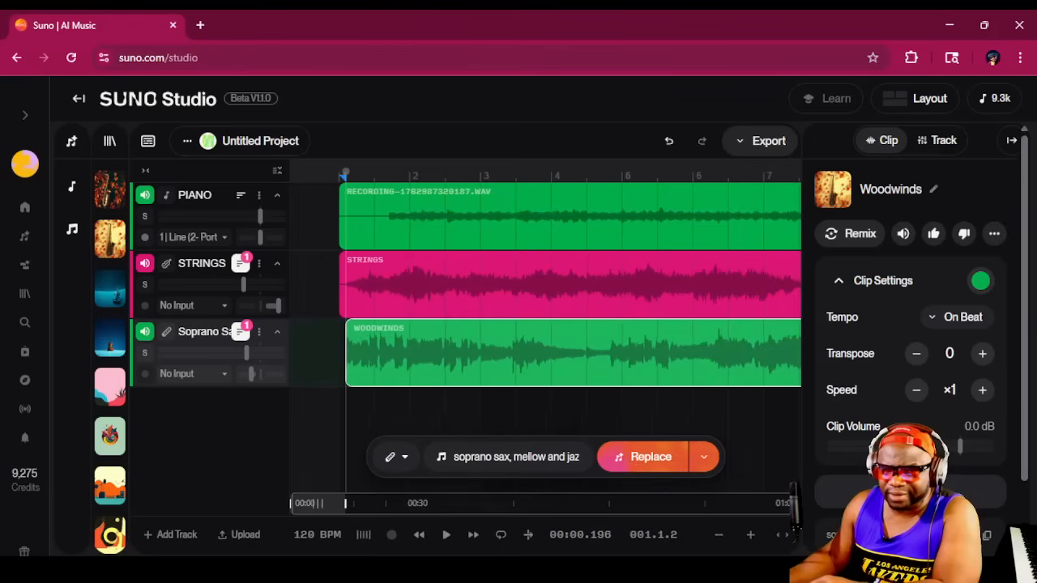
left_click(750, 534)
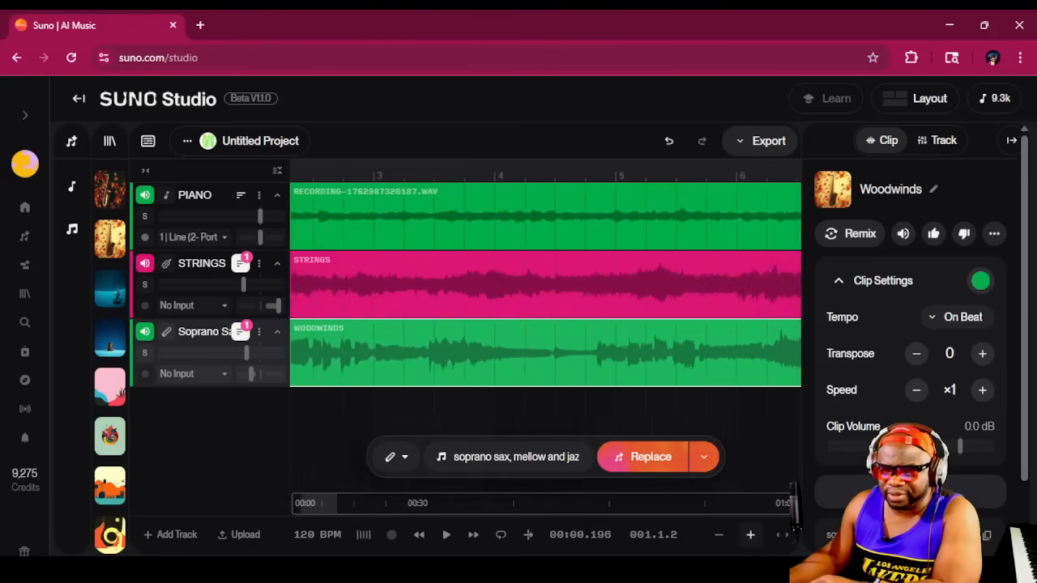
left_click(750, 535)
left_click(750, 535)
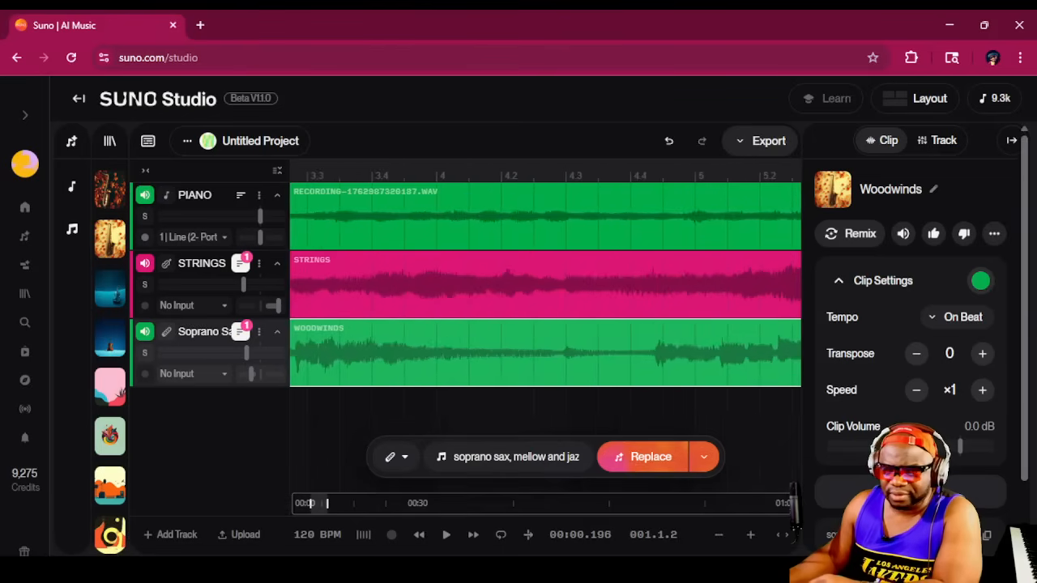
scroll(544, 283, "left", 5)
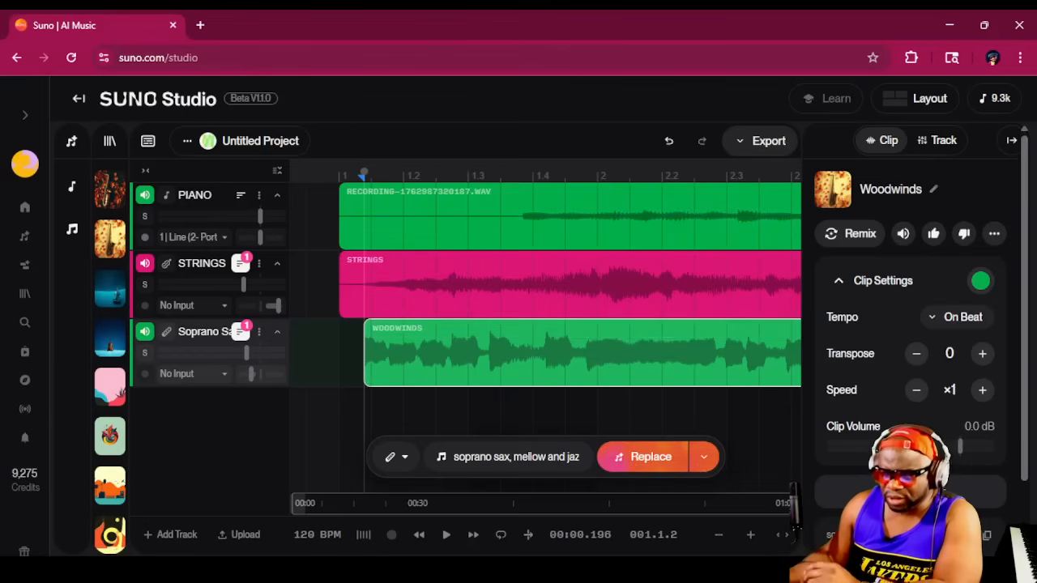
left_click(718, 535)
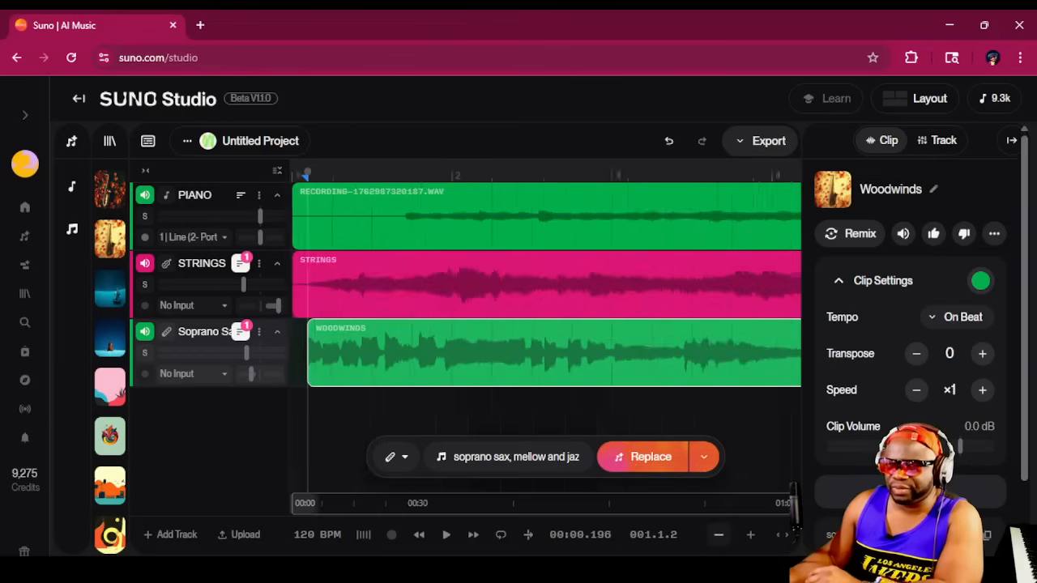
left_click(718, 534)
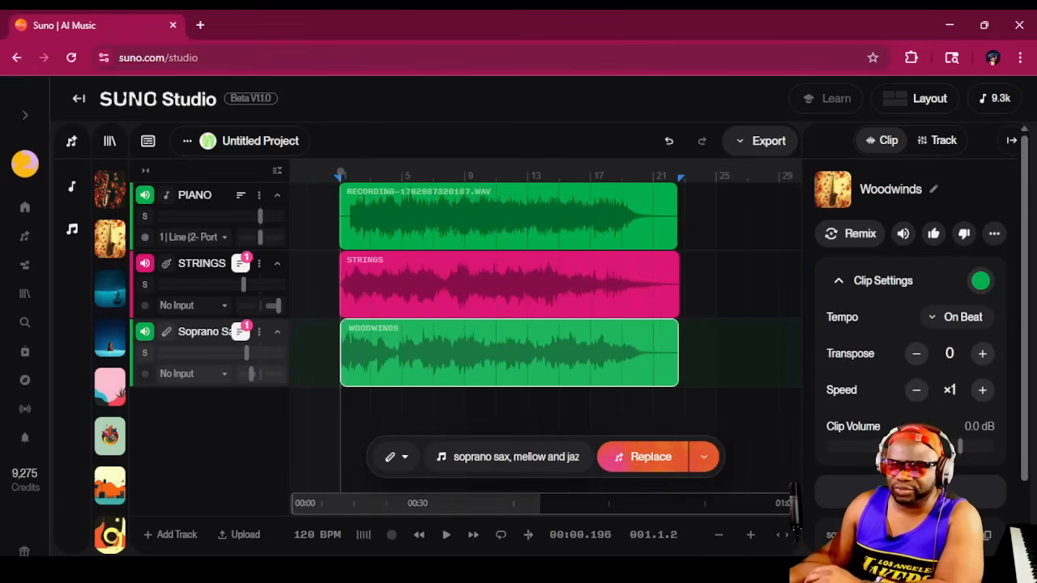
Step: Mute the Soprano Sax track and add a new empty track below it
left_click(145, 332)
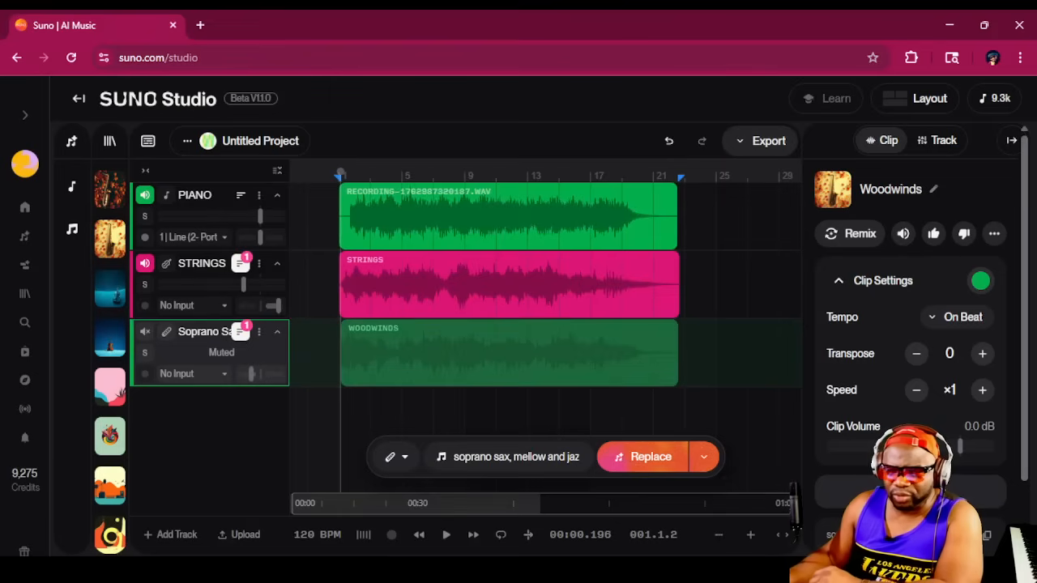
left_click(170, 534)
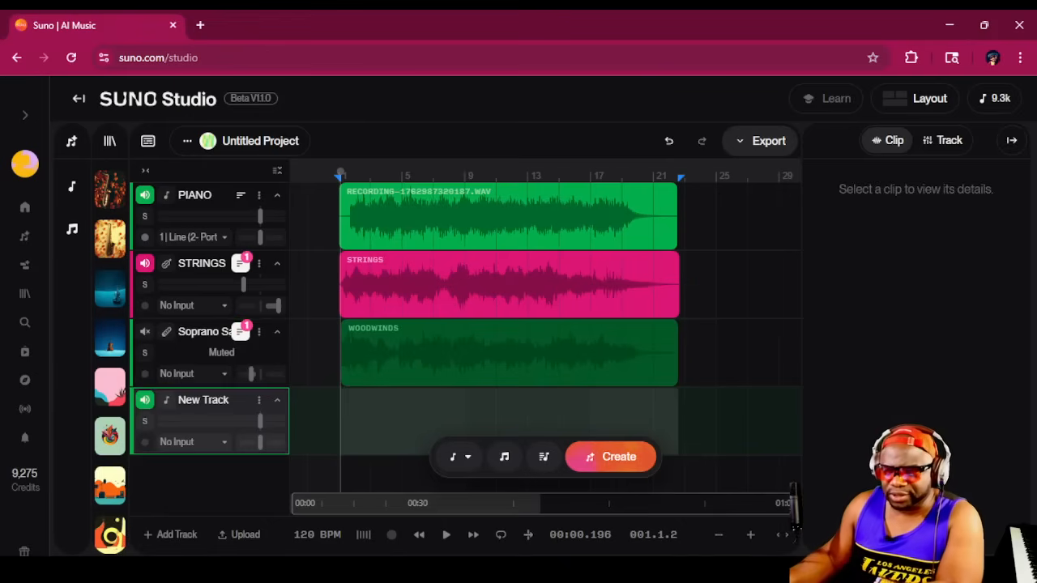
left_click(459, 457)
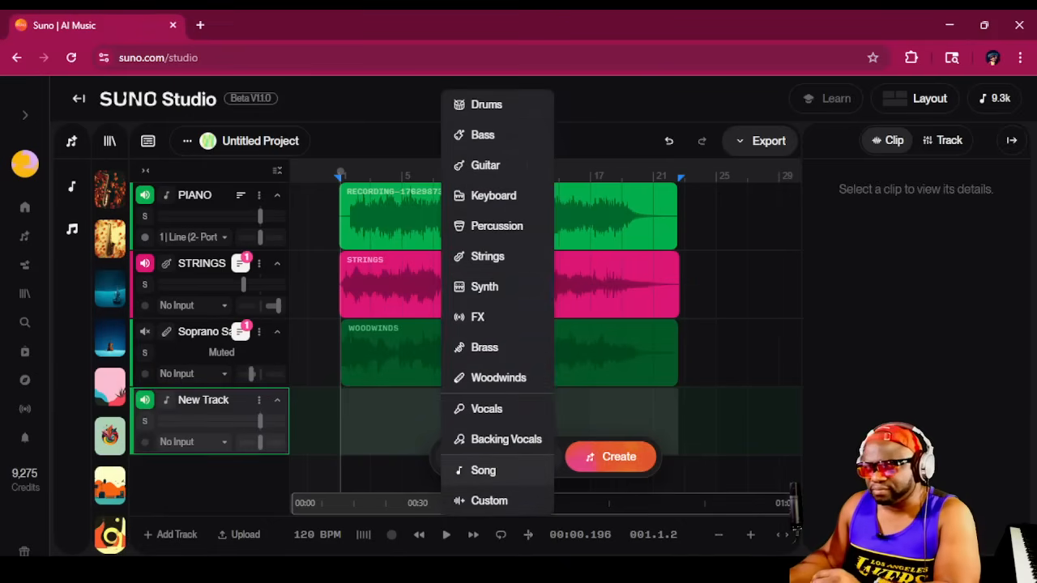
key("Escape")
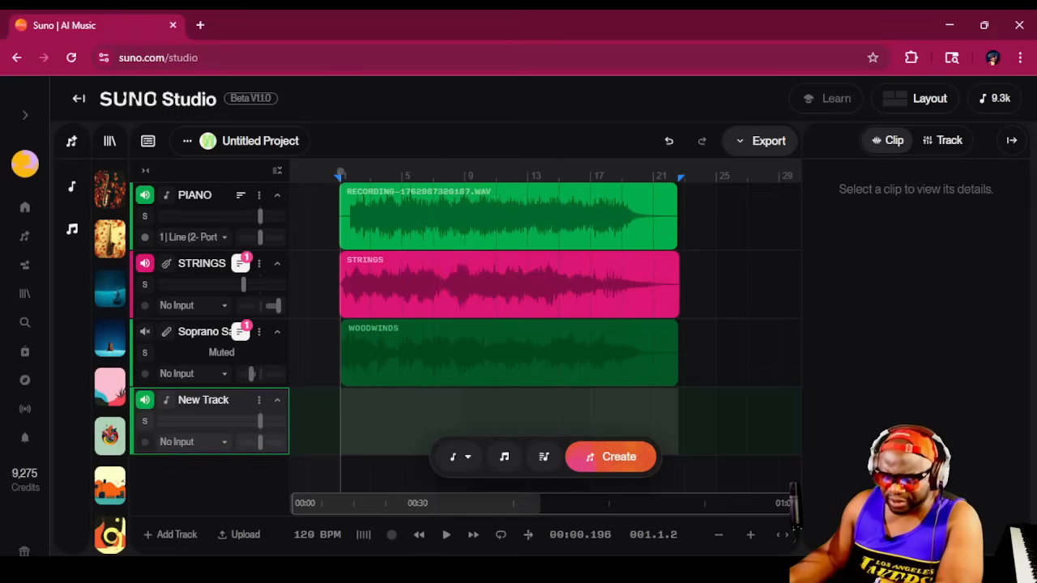
Step: Rename the new empty track as Voc
left_click(258, 399)
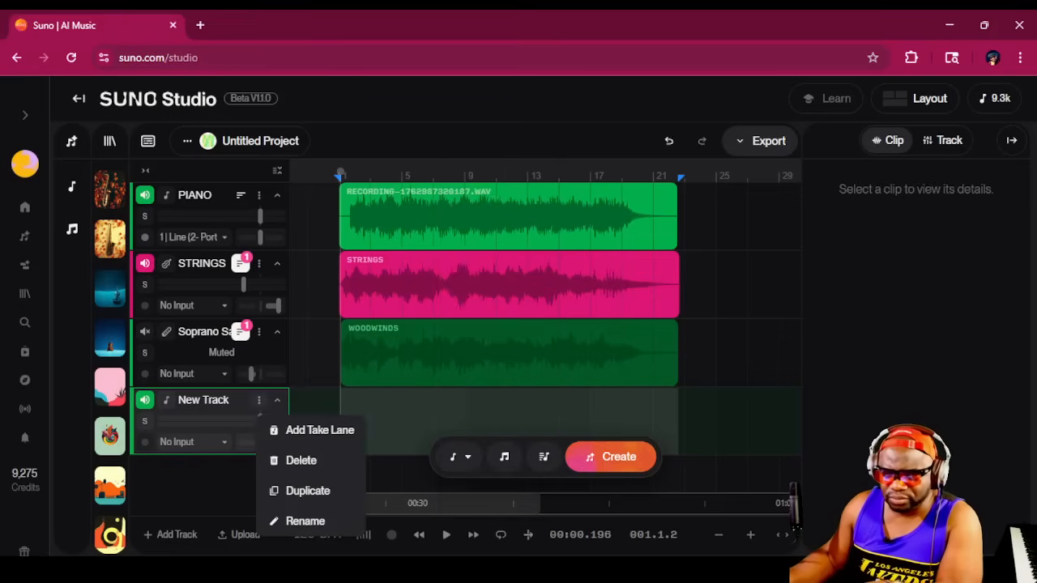
left_click(304, 521)
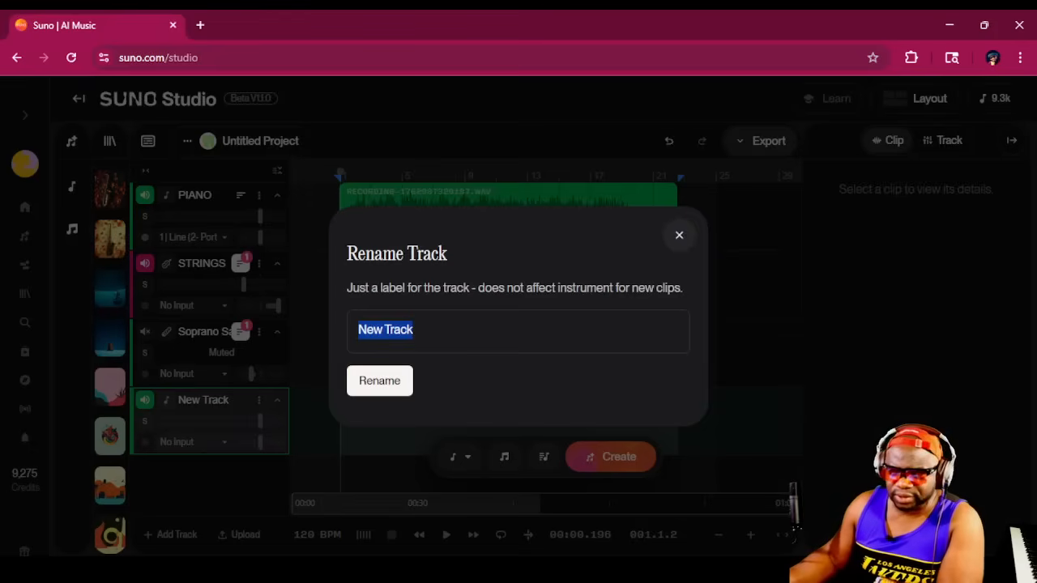
type("Voc")
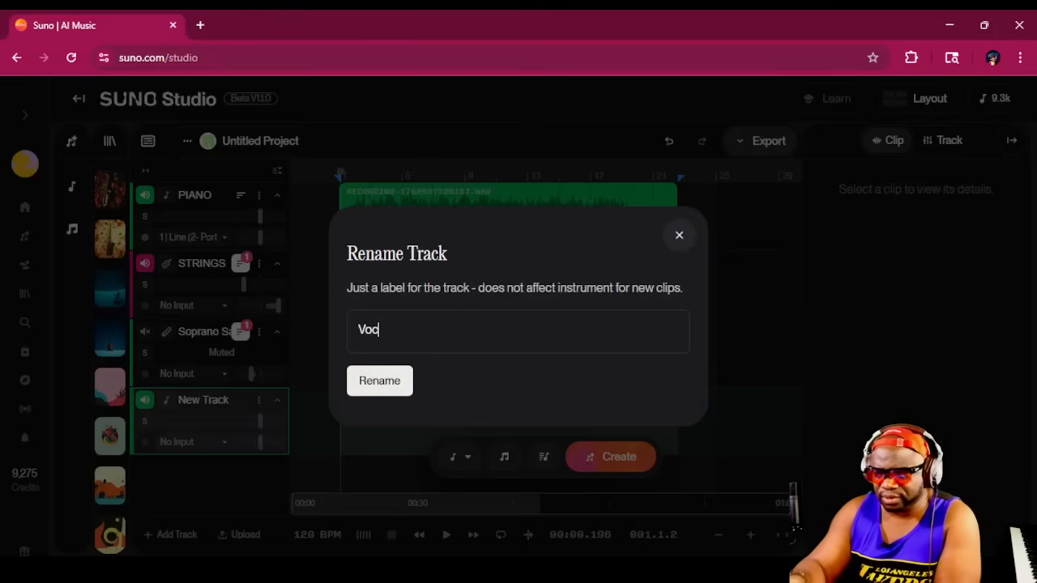
key("Return")
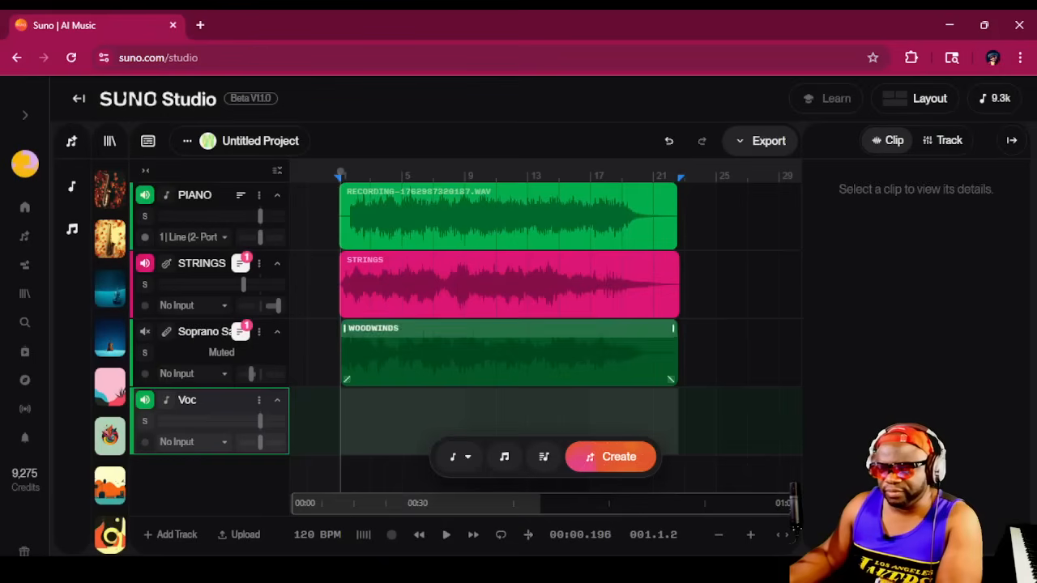
Step: Set the Voc track's instrument to Vocals and replace its style prompt with "Female breathy airy falsetto vocal"
left_click(459, 457)
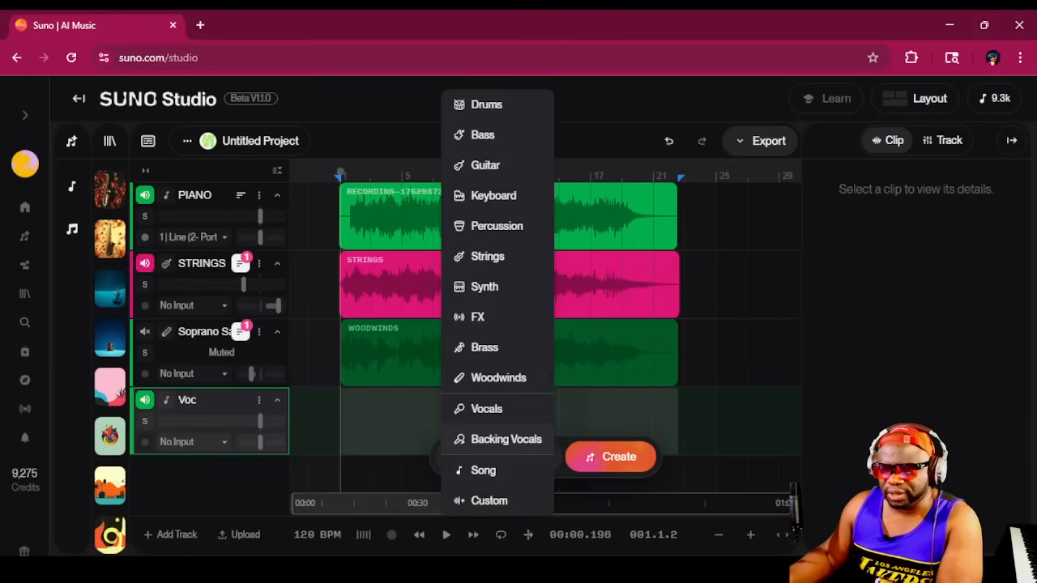
left_click(486, 407)
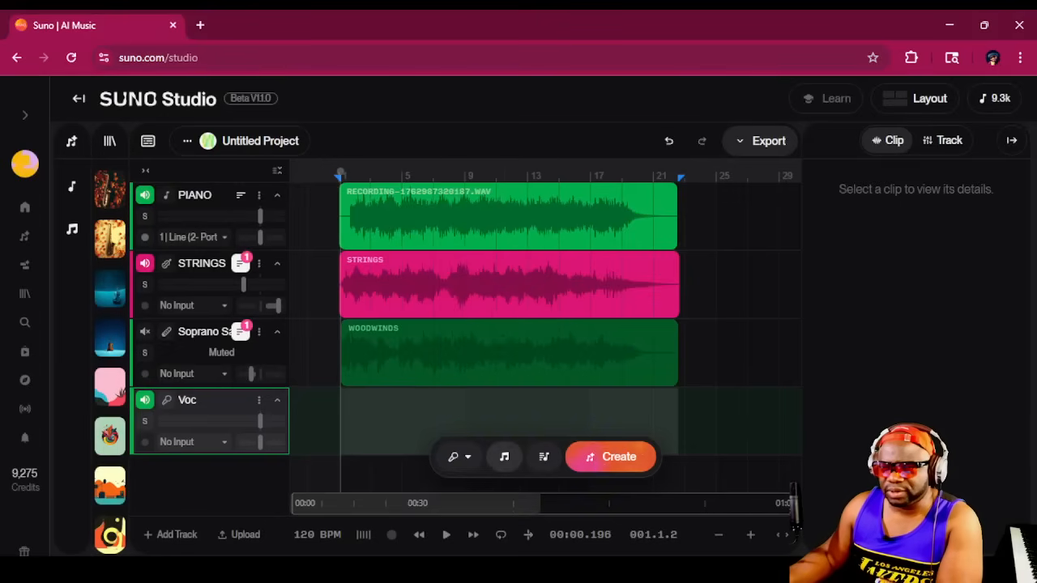
left_click(505, 457)
key("ctrl+a")
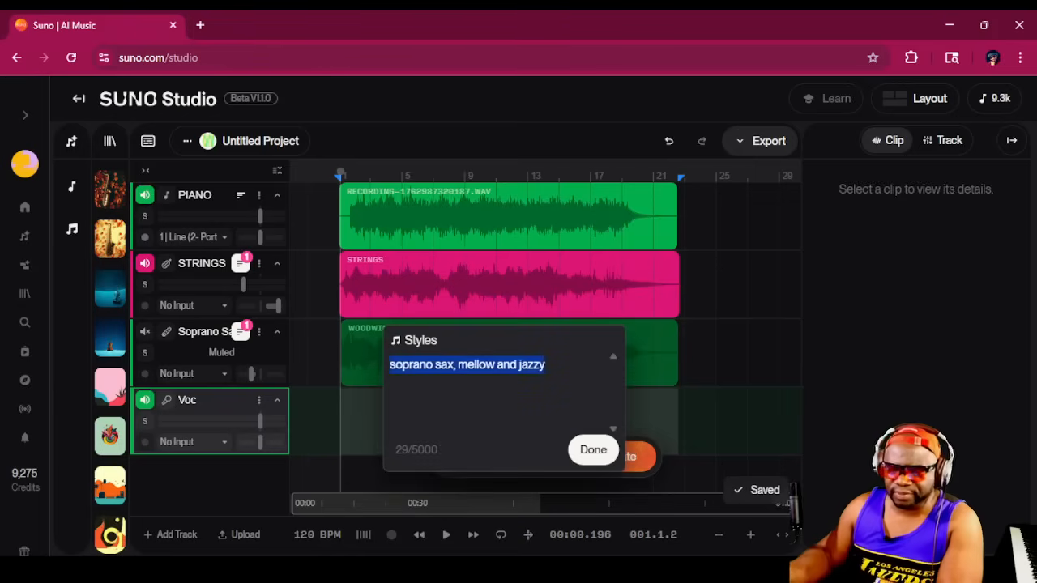
type("F")
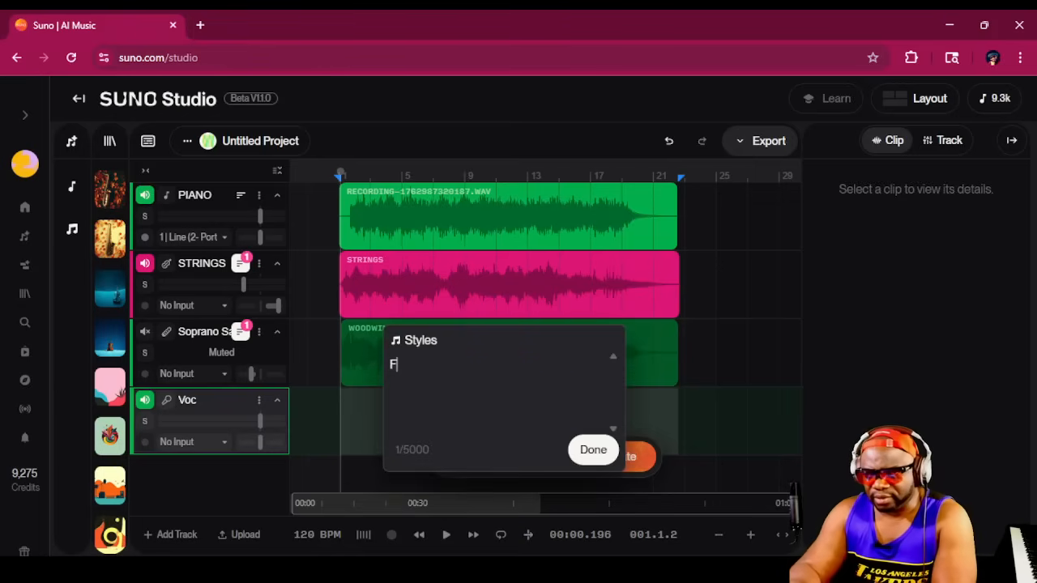
type("emale breathy air")
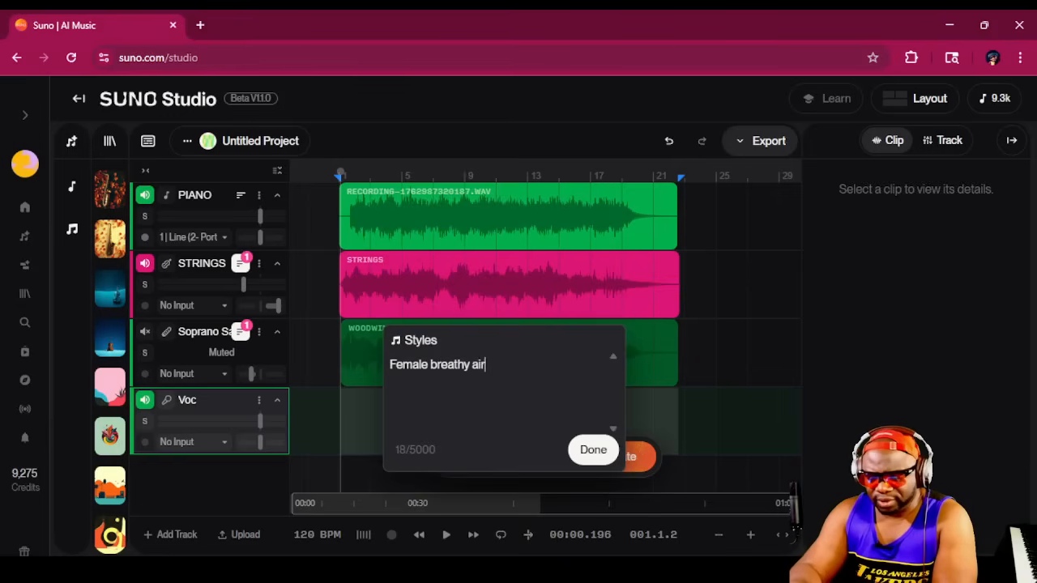
type("y false")
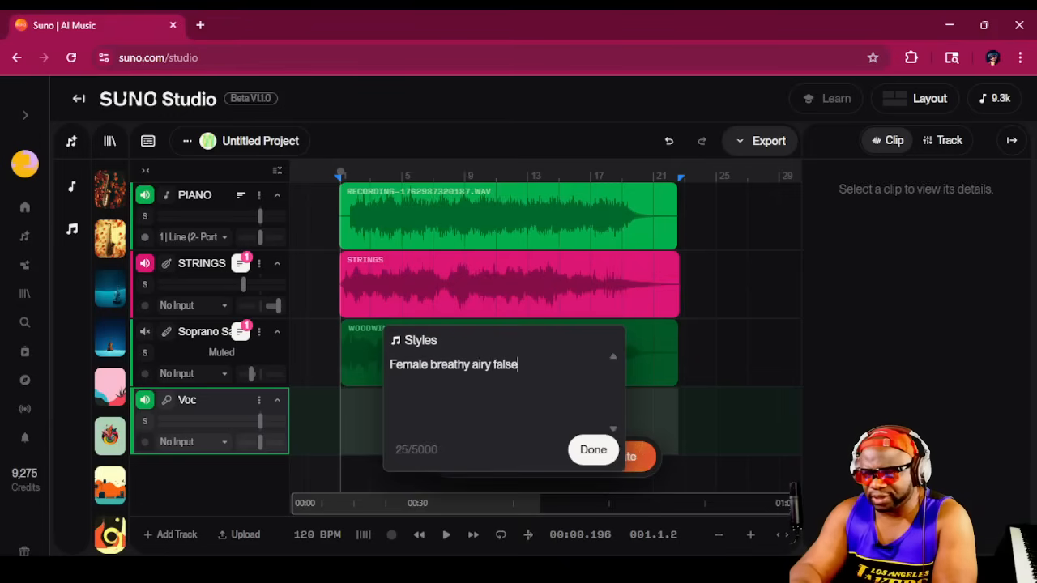
type("tto vocal")
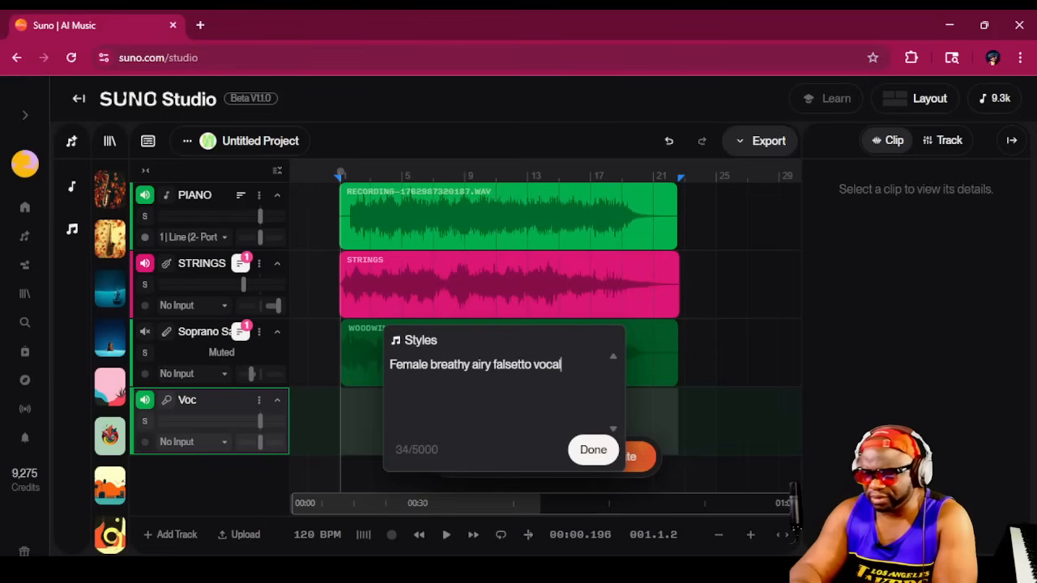
left_click(594, 450)
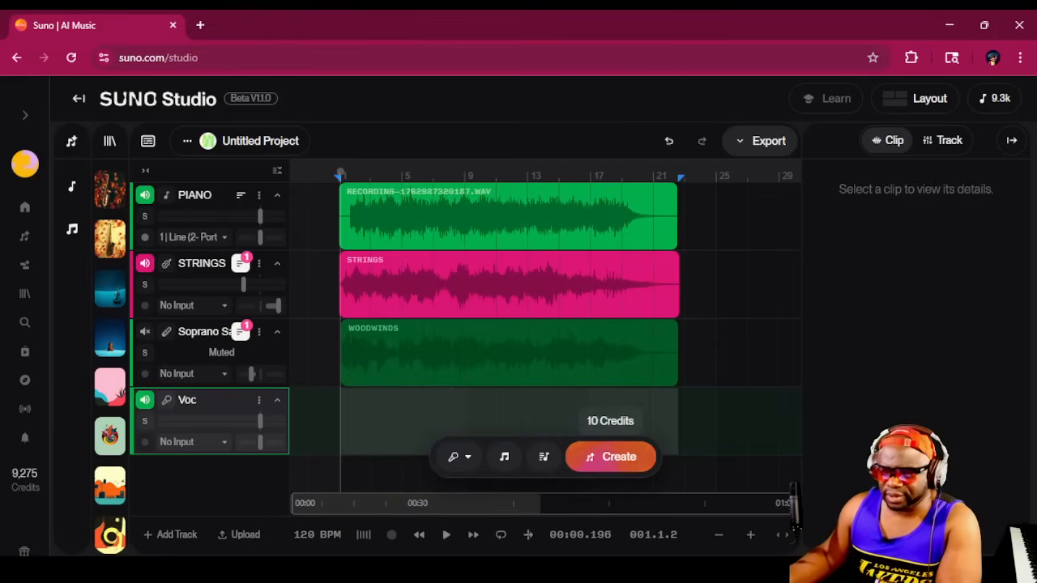
Step: Open the Voc track's lyrics and enter the lines "A bright and lovely day", "Today", "Everything is going" and "my way"
left_click(543, 456)
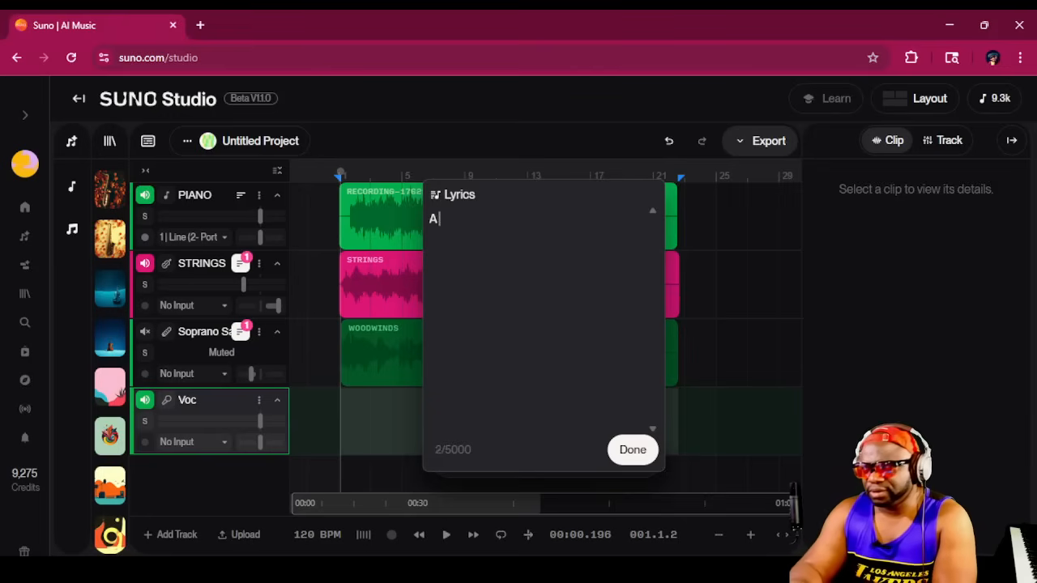
type("A bright and lov")
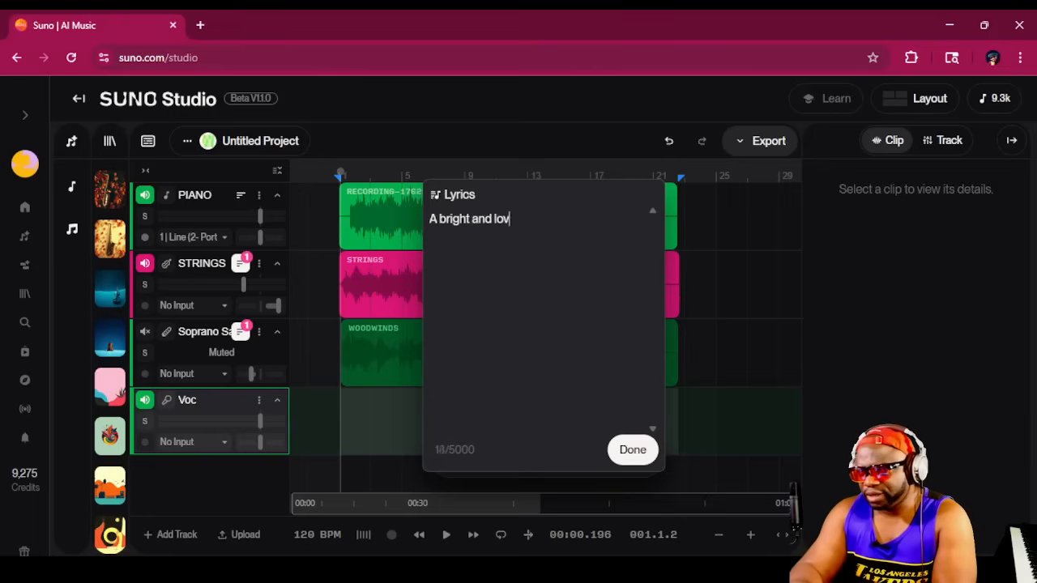
type("ely day ")
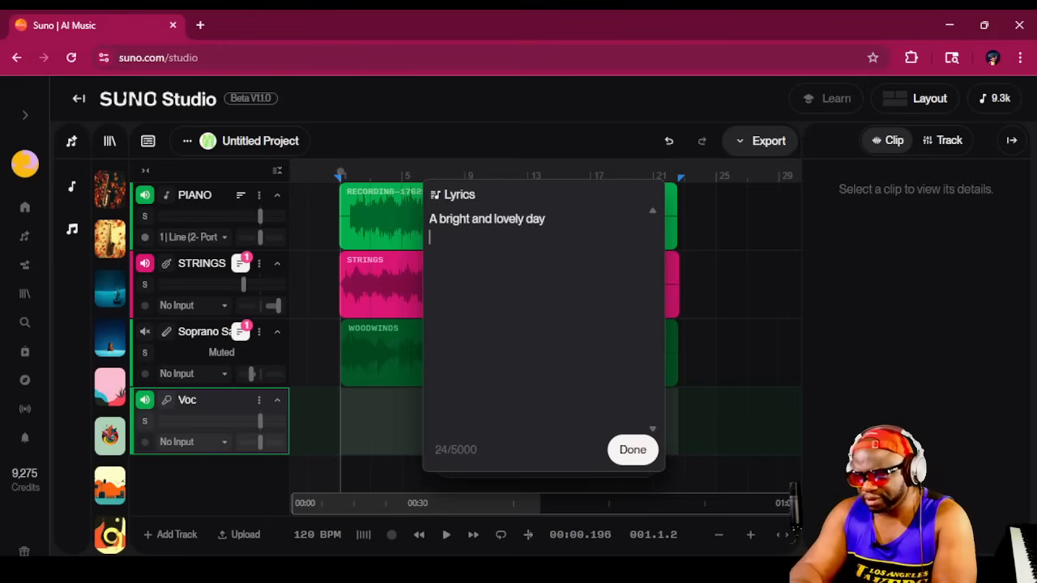
type("Today")
key("Return")
type("Ever")
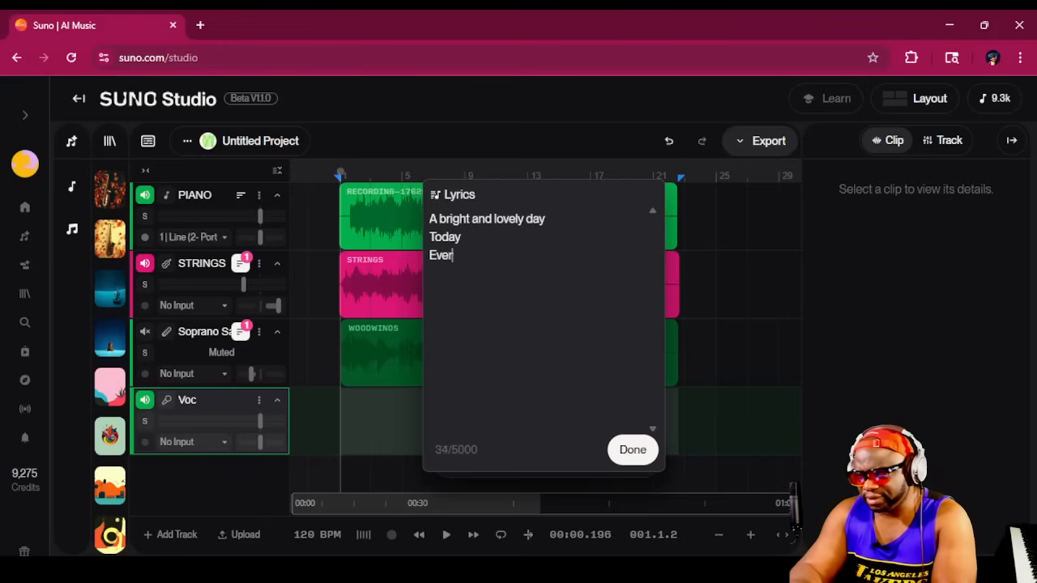
type("ything is go")
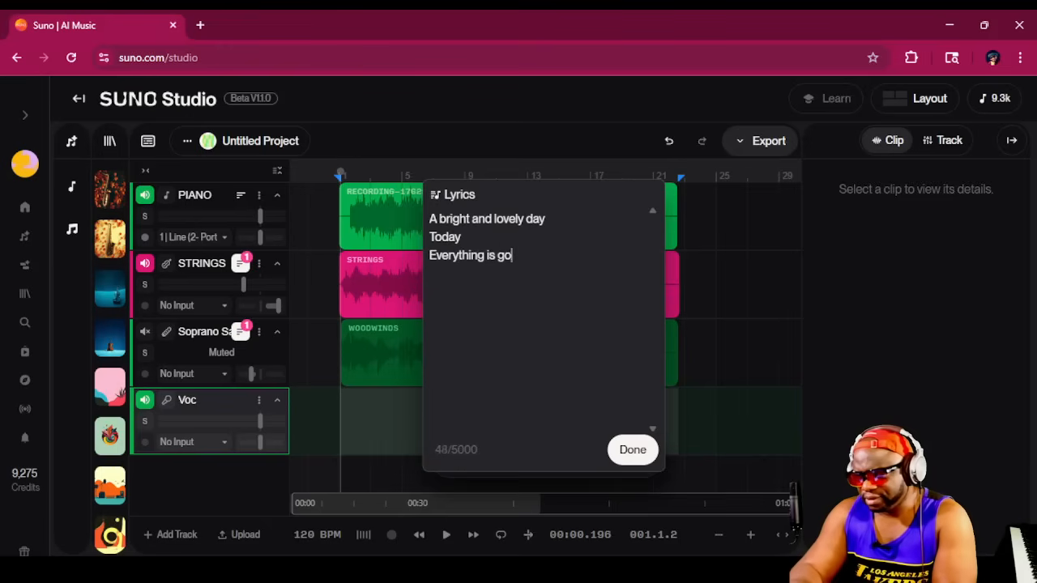
type("ing")
key("Return")
type("my way")
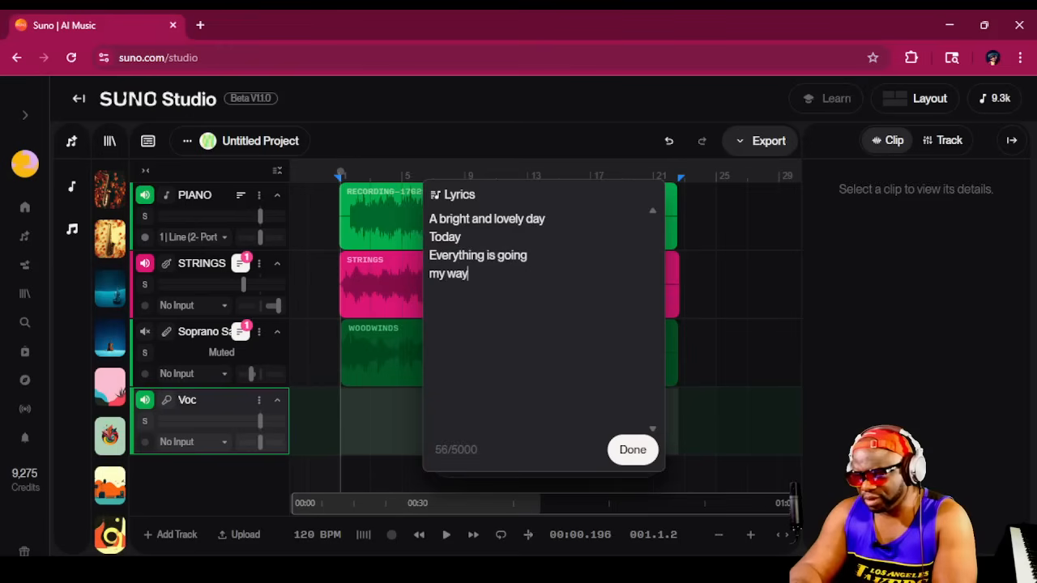
Step: Add the lyric lines "Just as I say", "What a delight!", "Tonight!", "I will be glad" and "I won't get mad"
type("ust as I say")
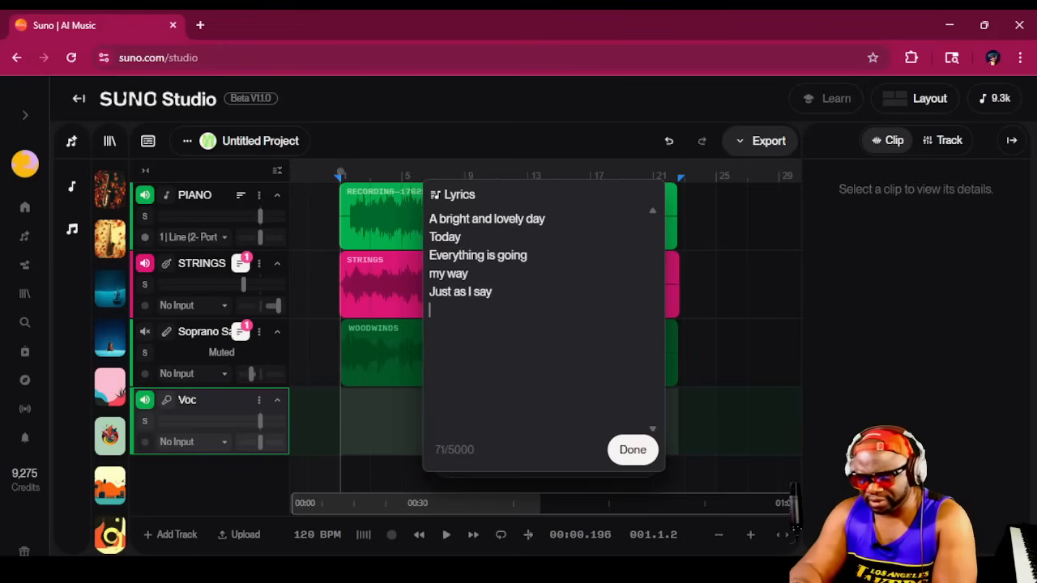
type("What a deli")
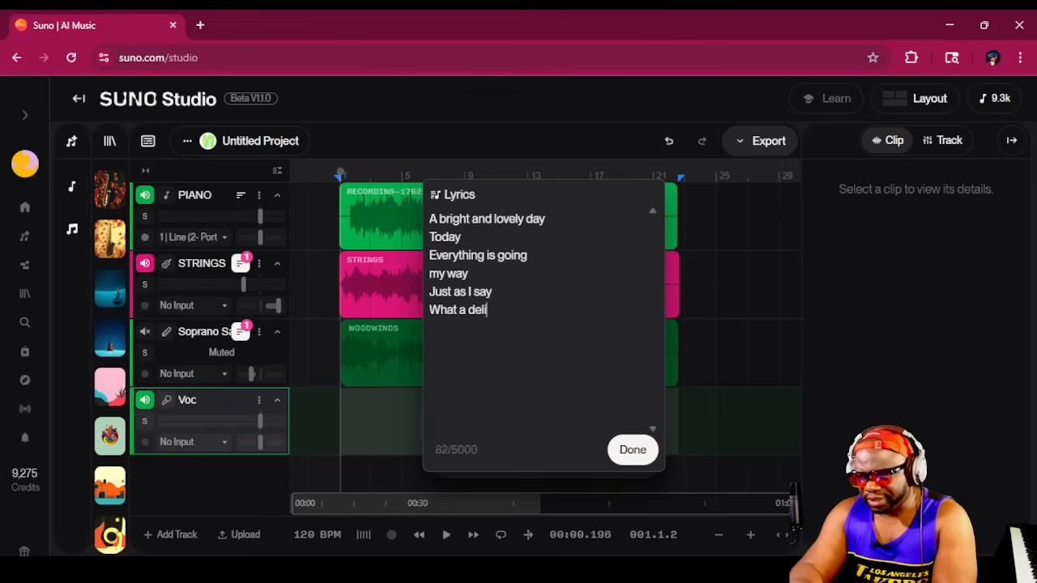
type("ght")
type("Tonight!")
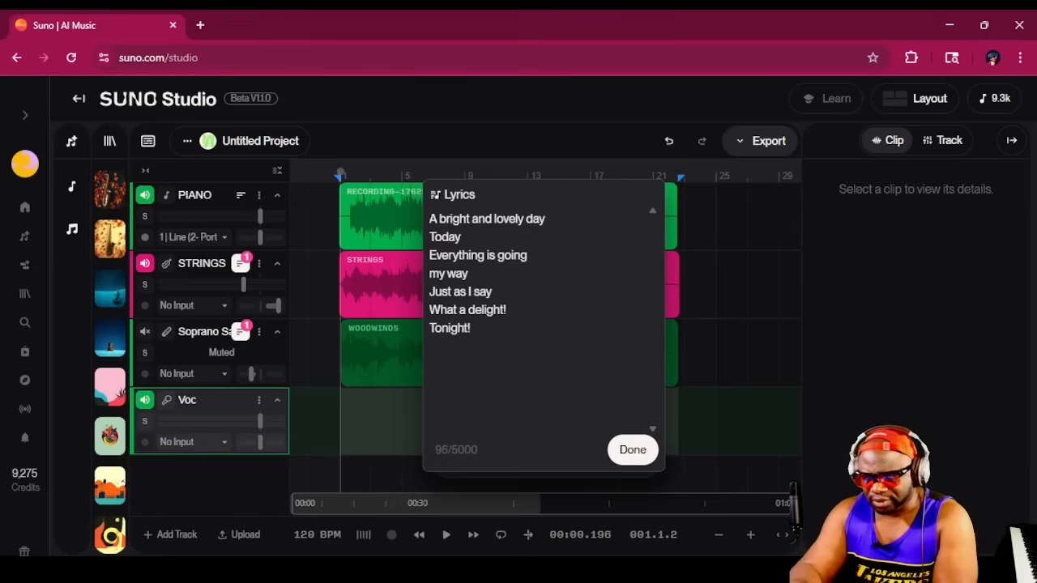
type("I will be ")
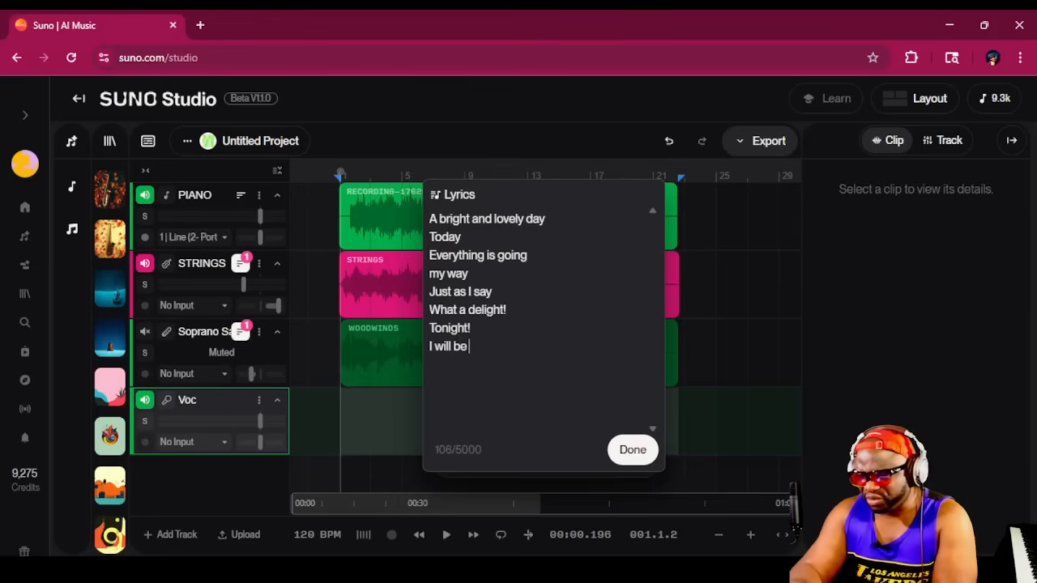
type("gl")
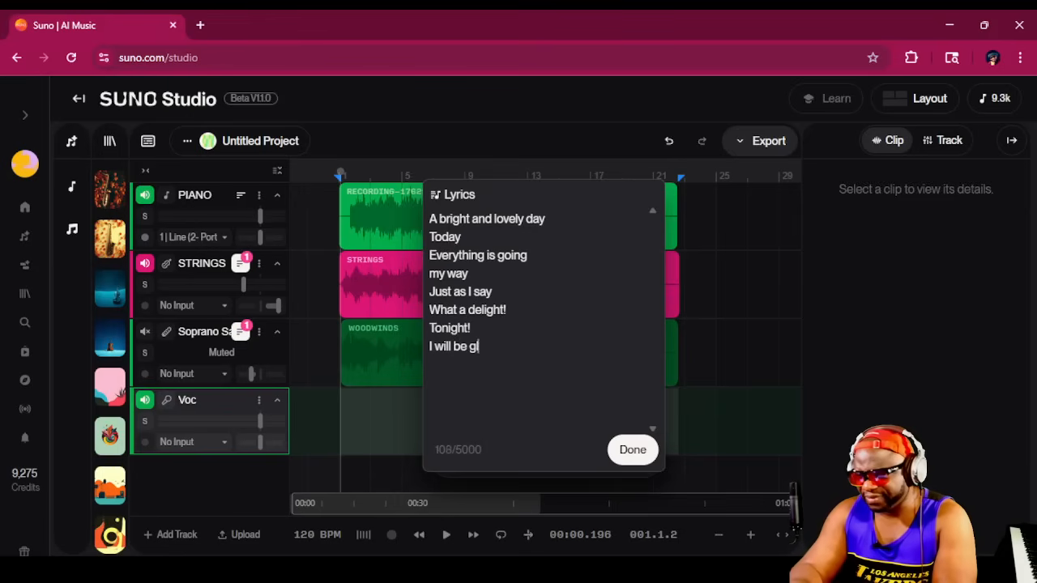
type("adI")
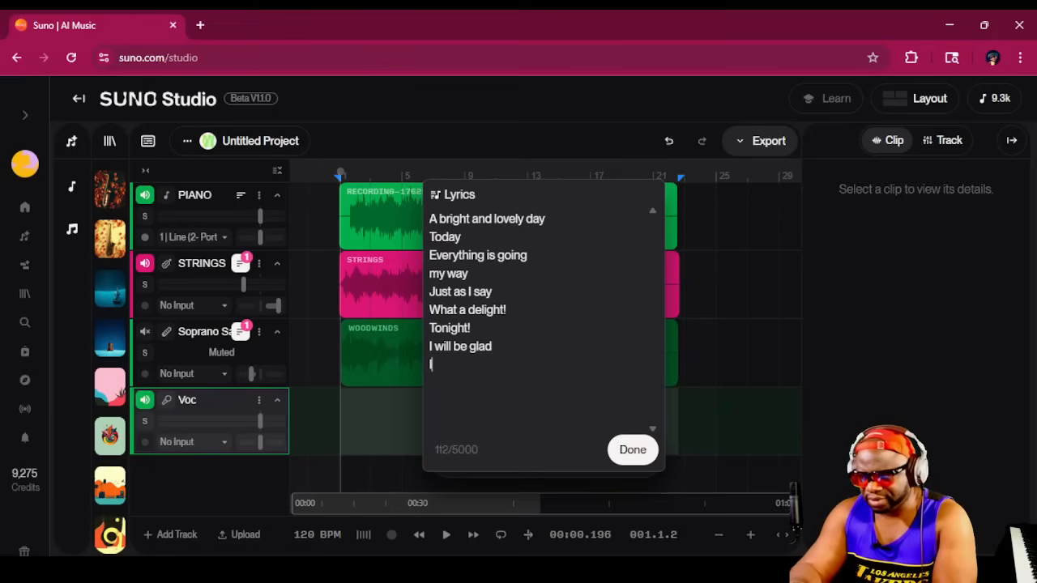
type(" won 't get mad")
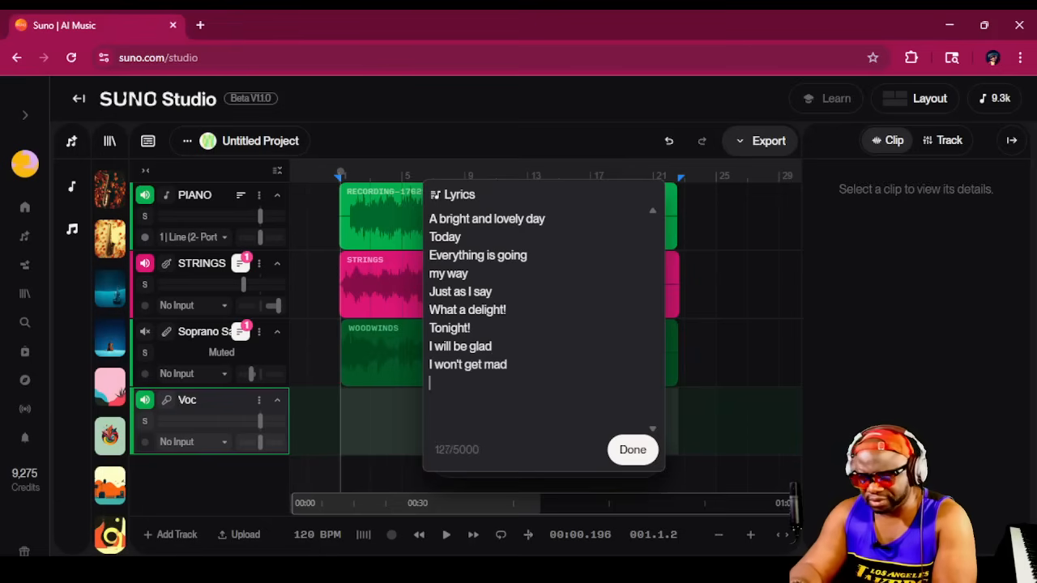
Step: Finish the lyrics with the lines "Just enjoy", "and chill" and "stress free is all I wanna be." and accept them
type("Just enjoy")
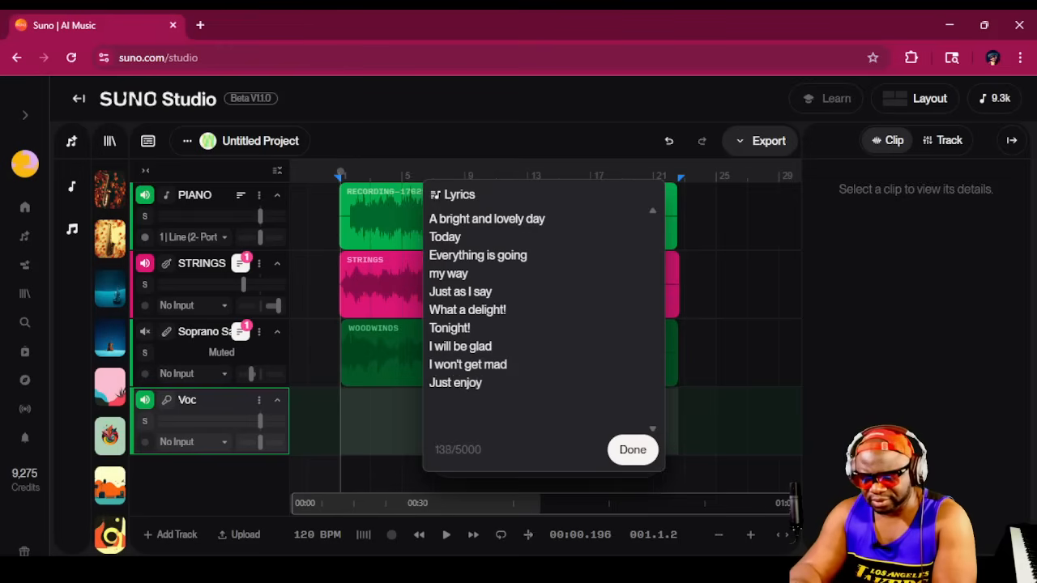
type("and chill")
key("Return")
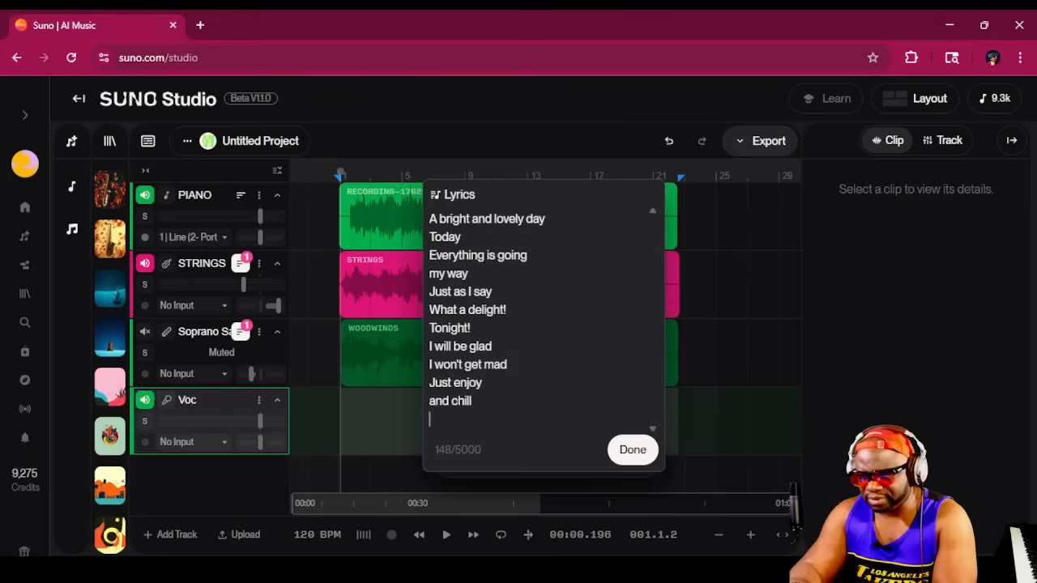
type("stress f")
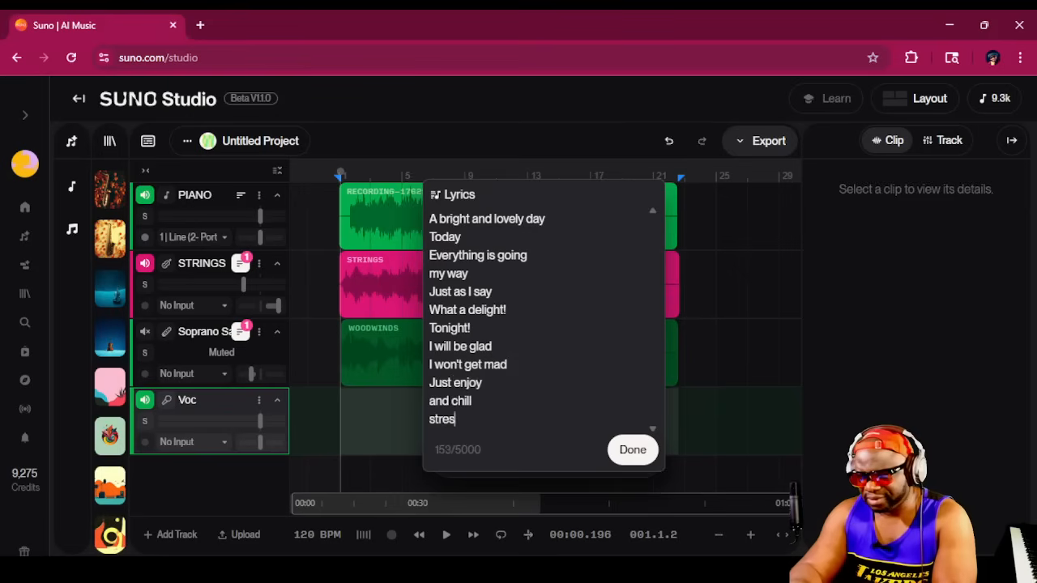
key("BackSpace")
key("BackSpace")
key("BackSpace")
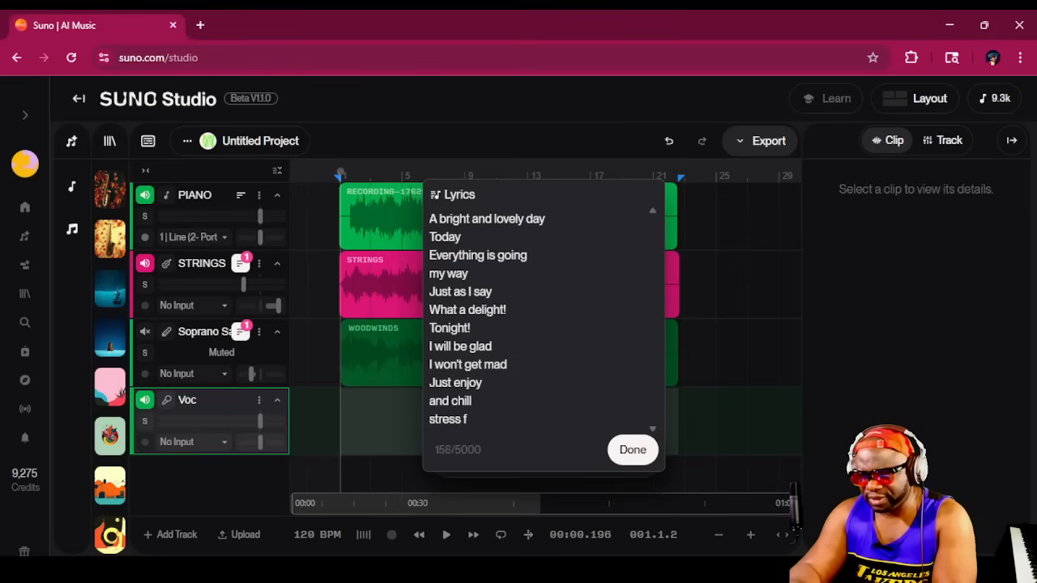
type("ree")
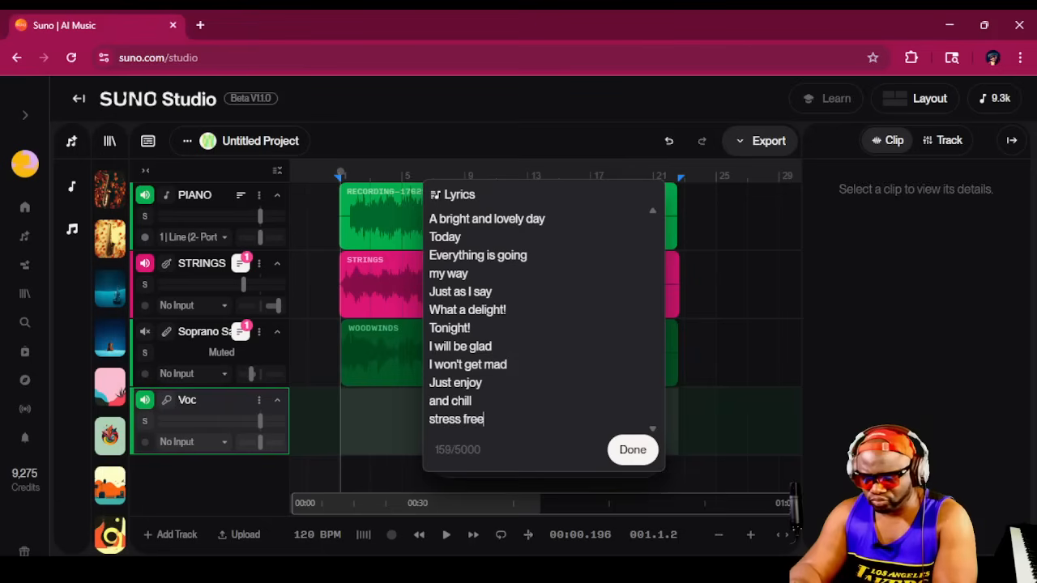
type(" is a")
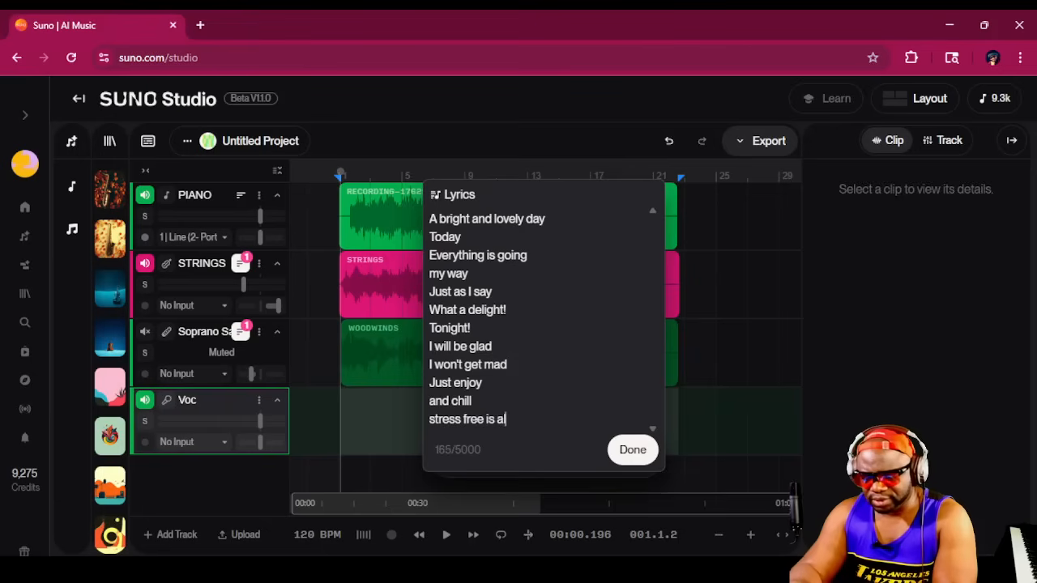
type("ll I wanna be.")
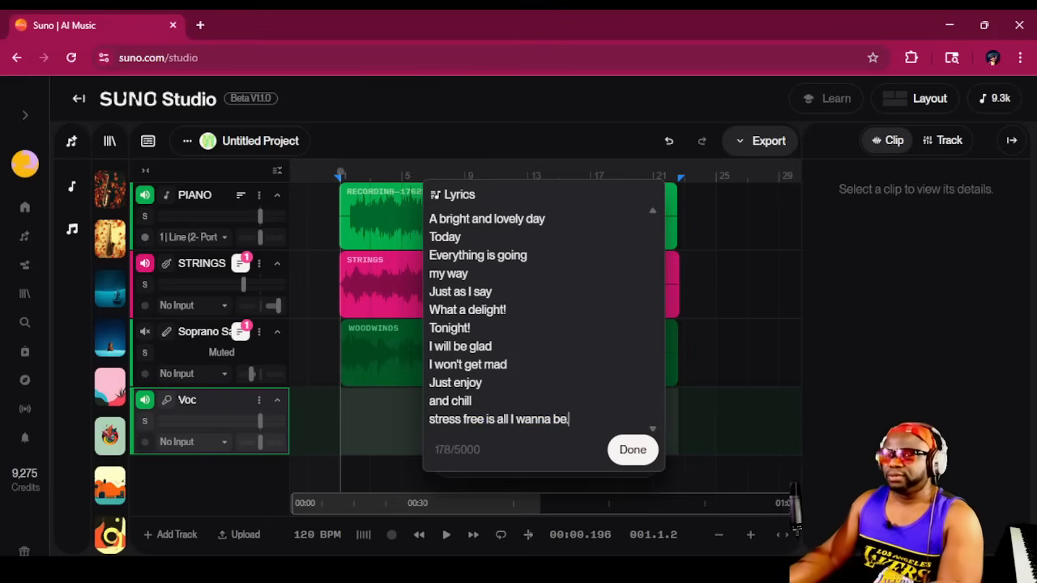
key("ctrl+a")
left_click(632, 450)
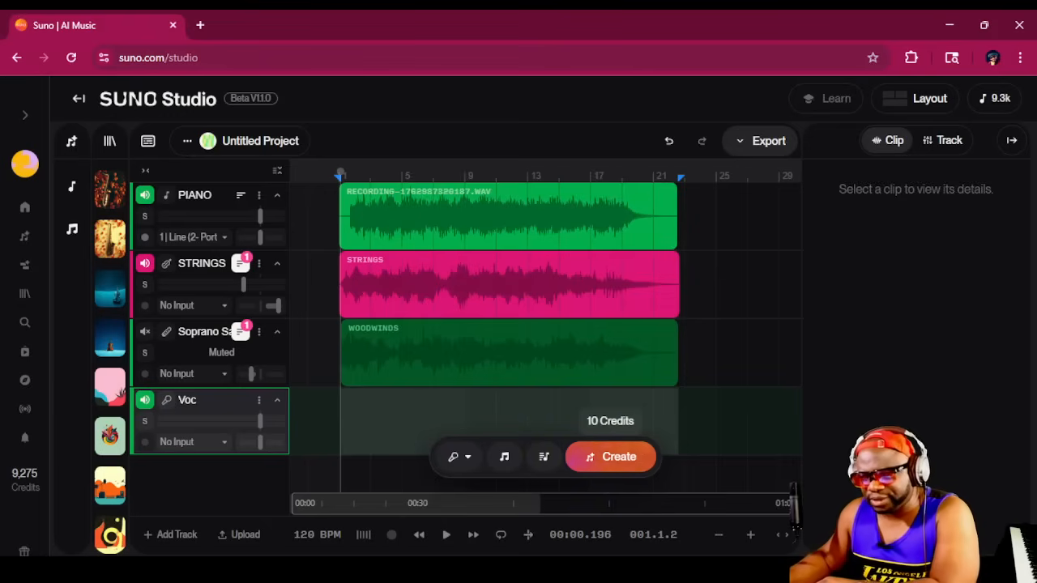
Step: Select the Voc track range from bar 1 to the end of the STRINGS clip and generate the vocals there
mouse_move(685, 421)
left_mouse_down()
mouse_move(324, 422)
mouse_move(338, 421)
left_mouse_up()
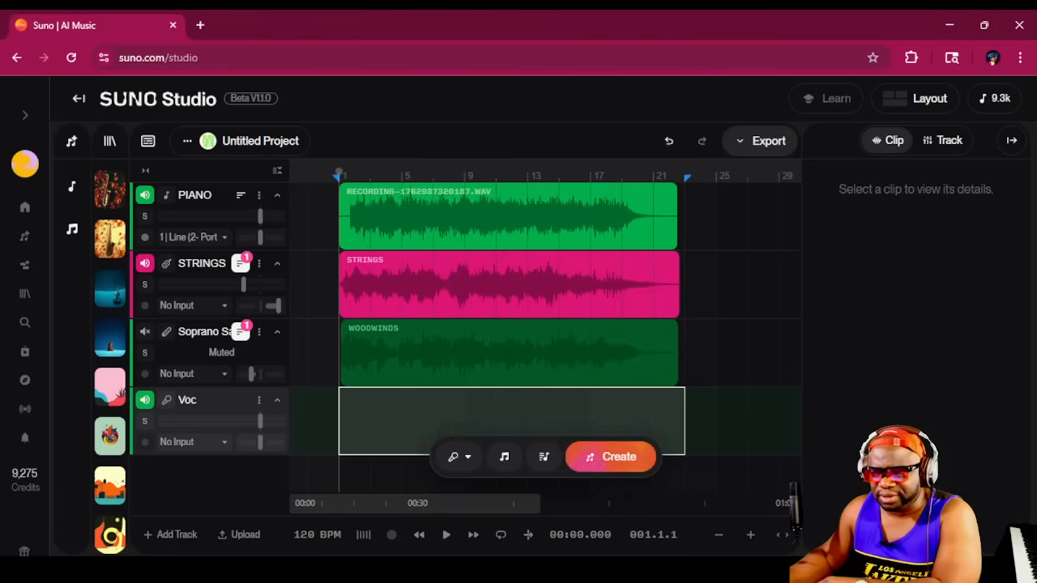
left_click(716, 422)
left_click_drag(339, 421, 679, 421)
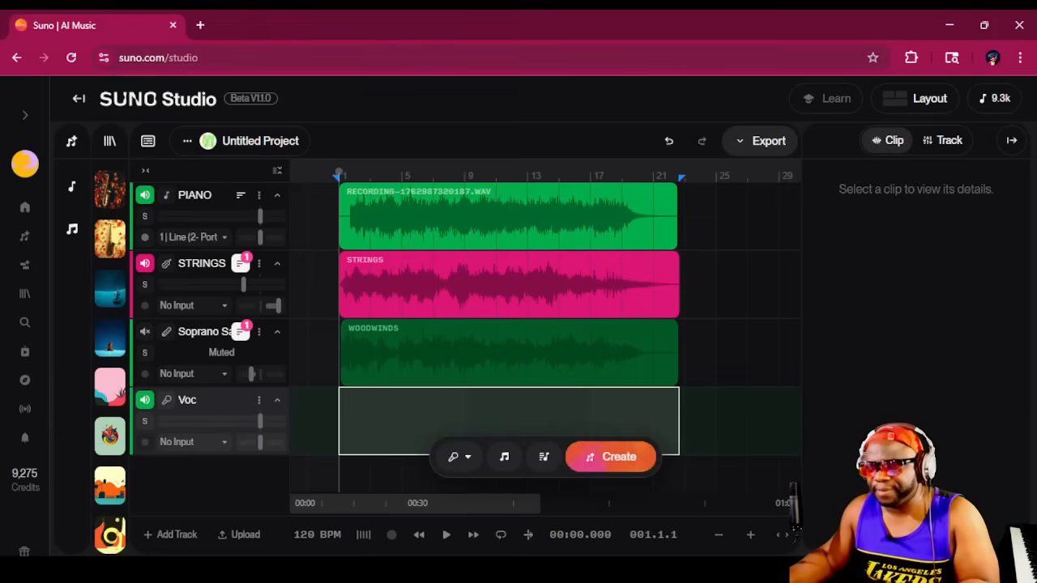
left_click(616, 457)
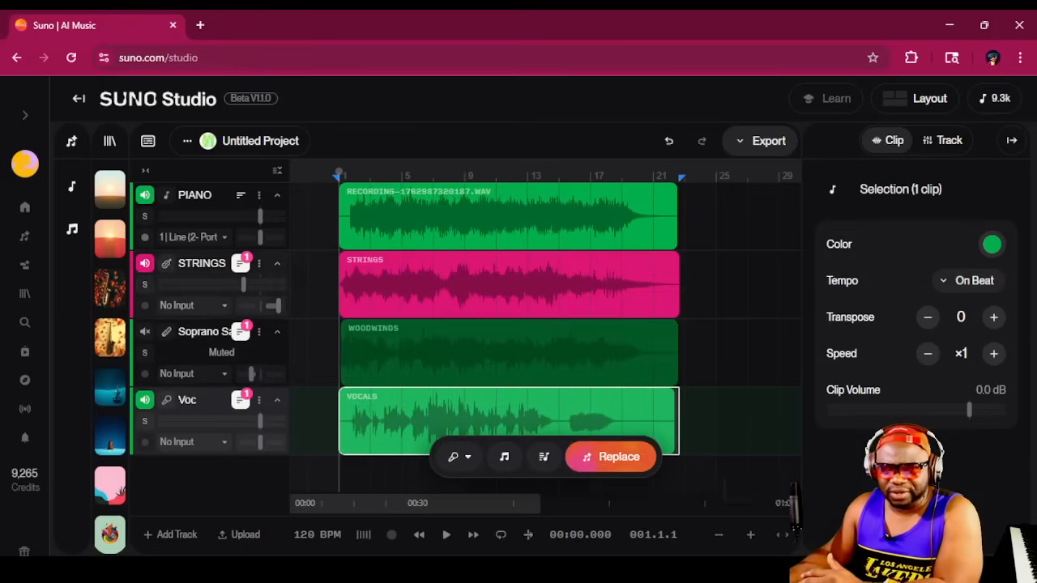
Step: Mute the STRINGS track, clear the clip selection and play the piano with the generated vocals from the start
left_click(144, 263)
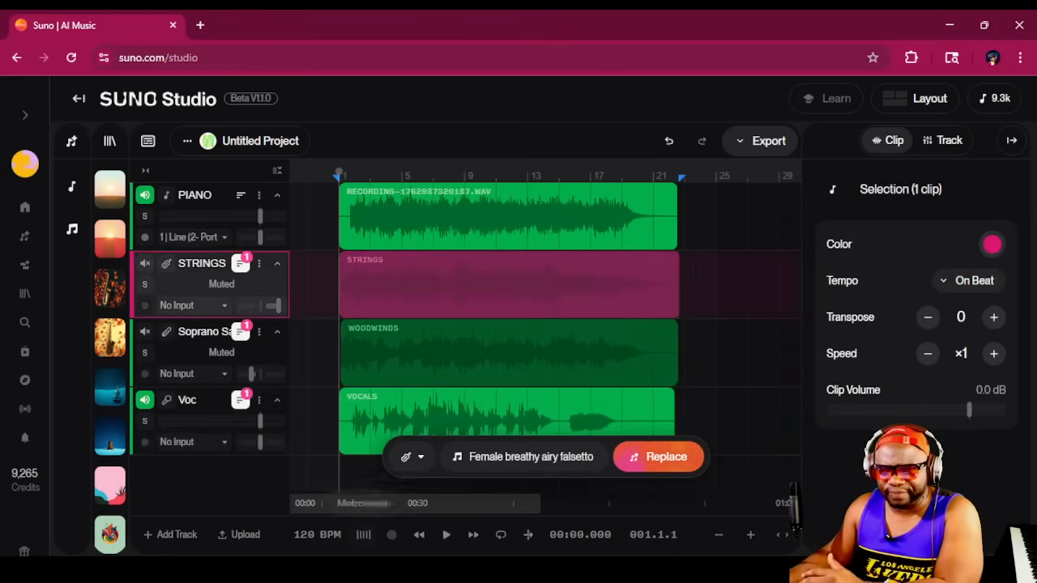
key("Escape")
left_click(445, 534)
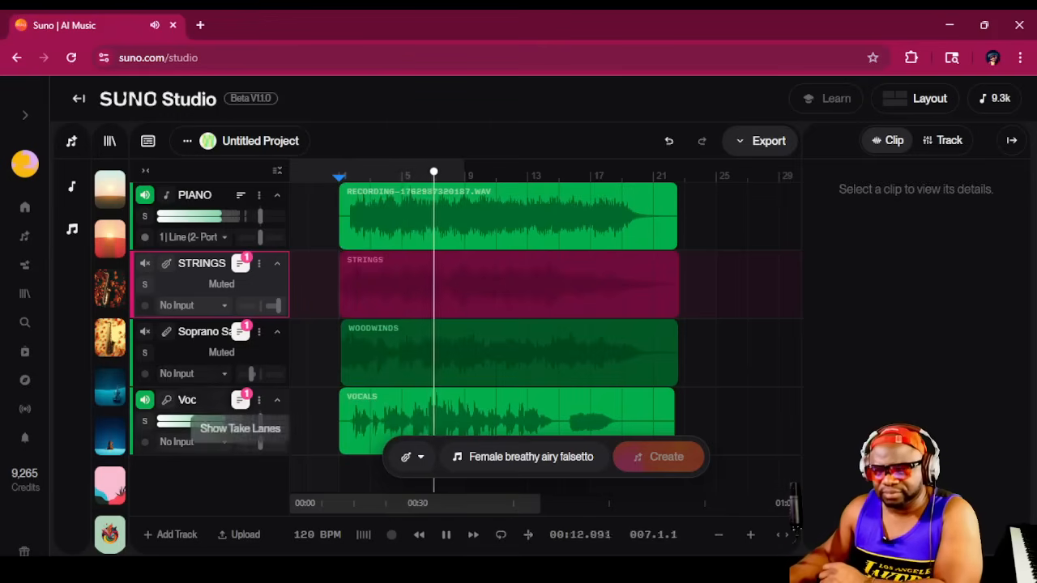
Step: During playback, lower the PIANO volume slightly and set the Voc track's volume to -1.06 dB
mouse_move(260, 421)
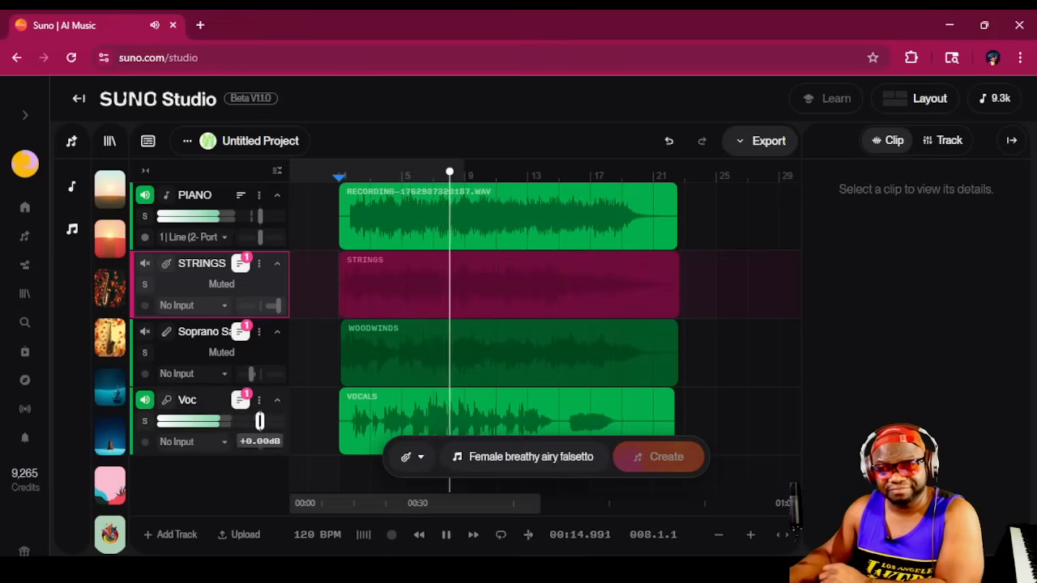
mouse_move(258, 216)
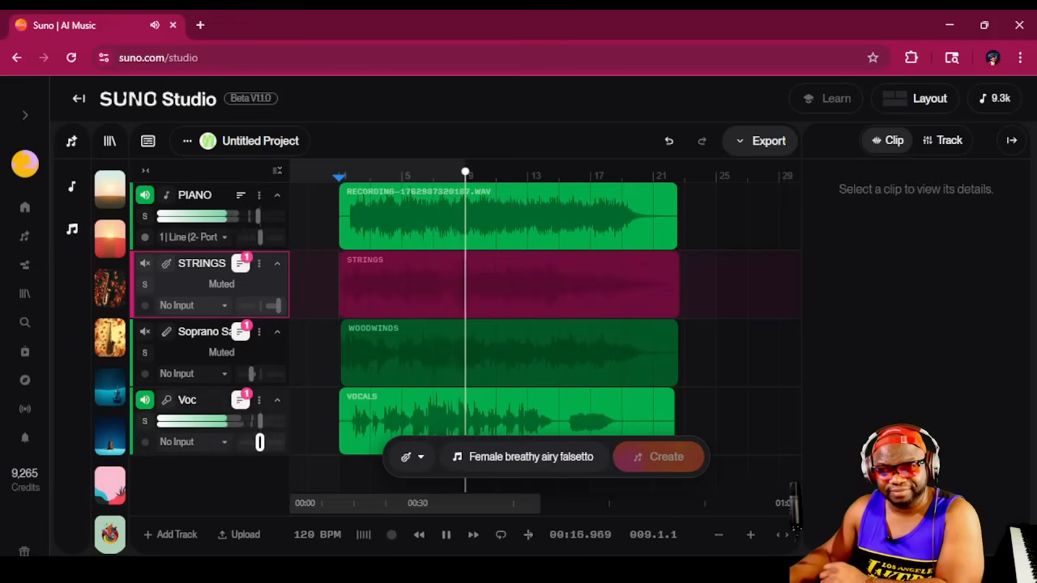
left_click_drag(259, 420, 256, 420)
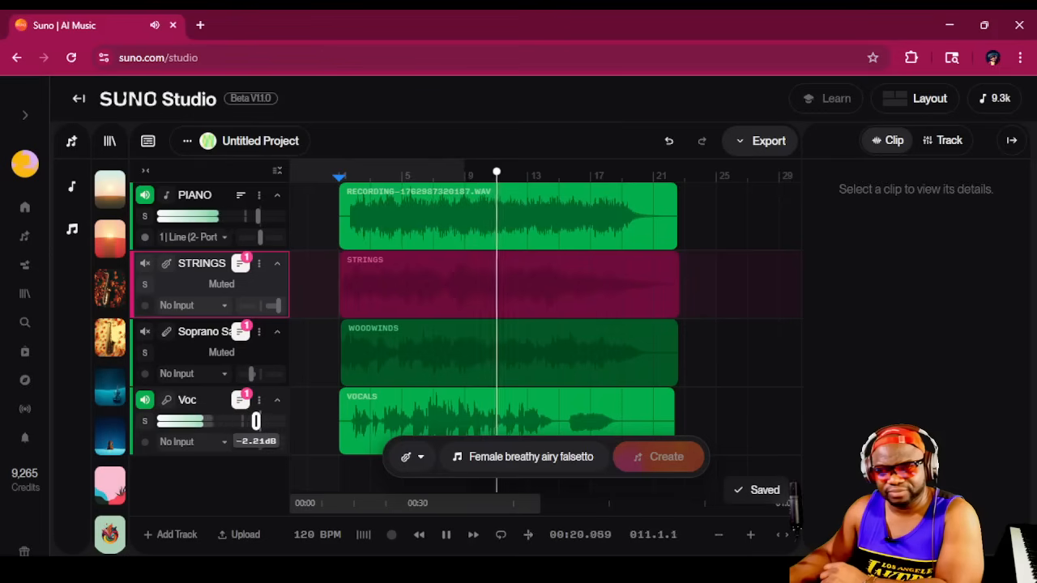
left_click_drag(256, 420, 258, 420)
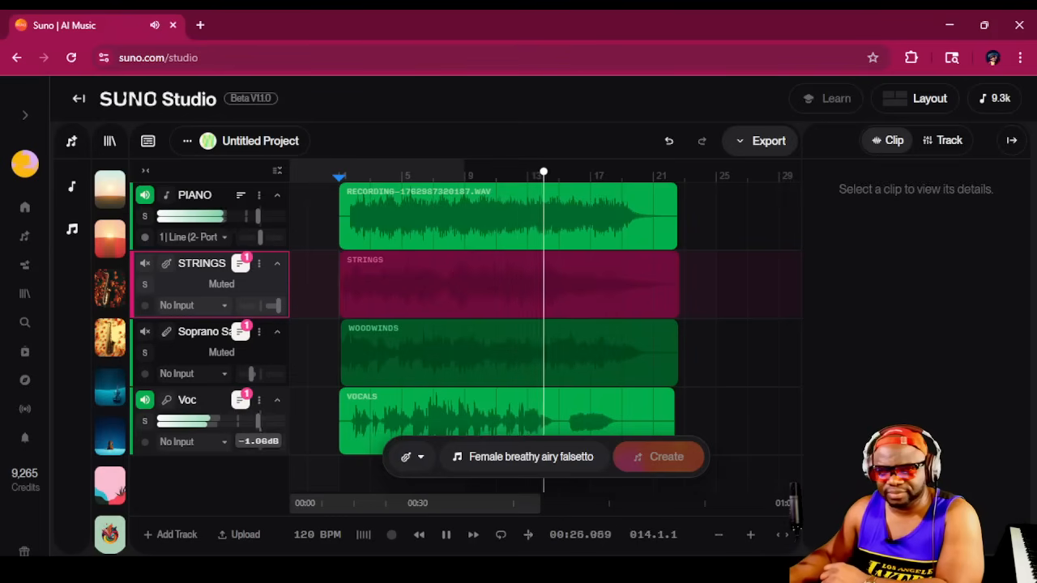
Step: Pan the Voc track slightly to the left and stop playback
mouse_move(259, 441)
left_click_drag(259, 441, 251, 441)
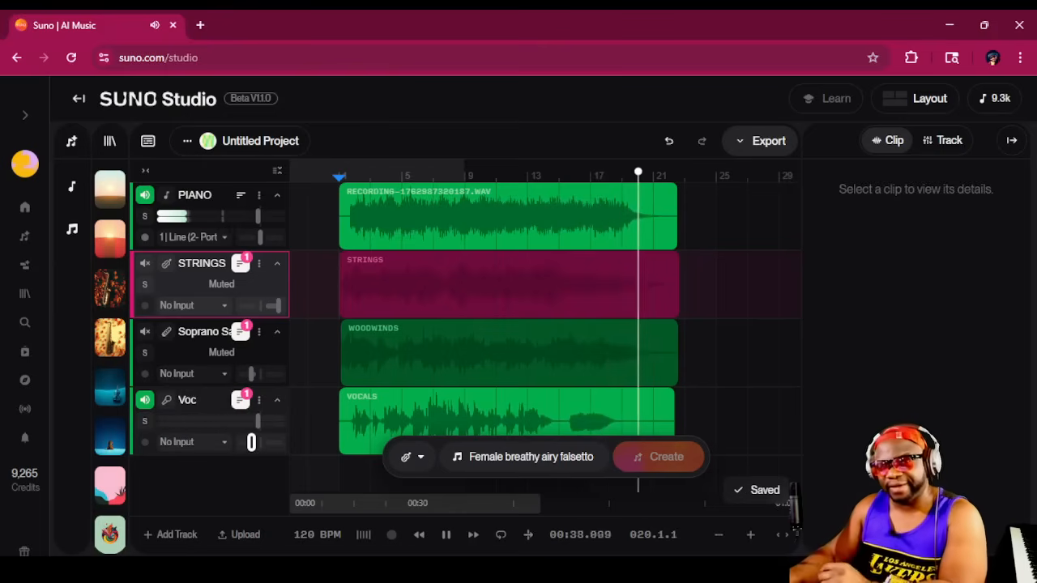
left_click(445, 535)
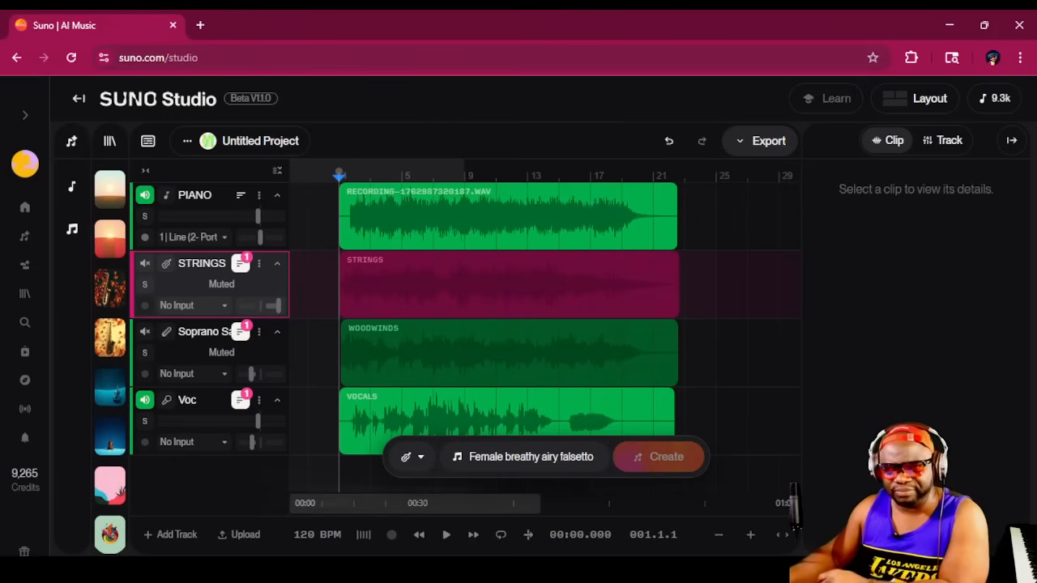
Step: Add a new empty track directly below the STRINGS track
scroll(494, 356, "down", 1)
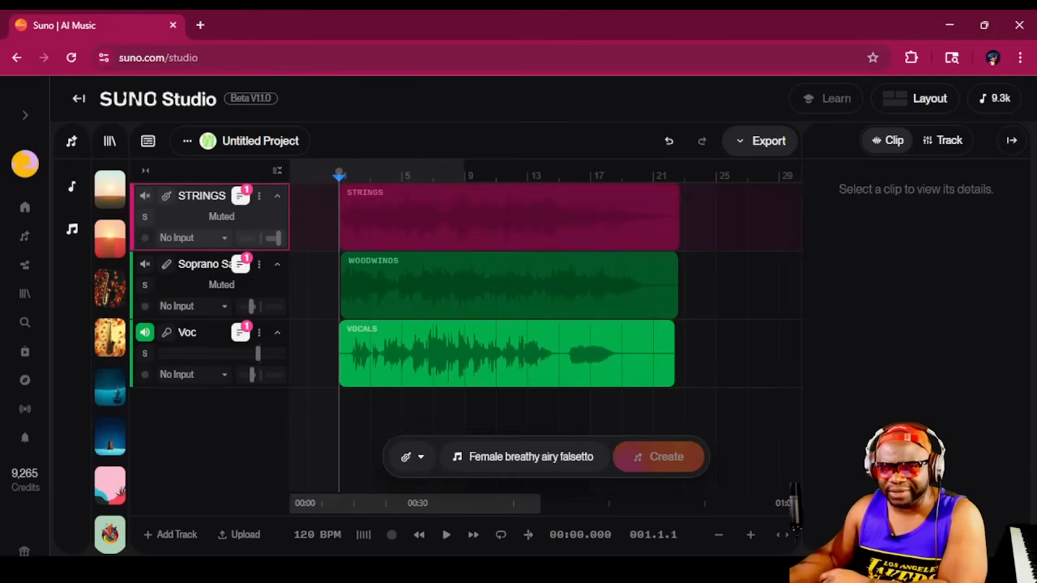
key("space")
key("space")
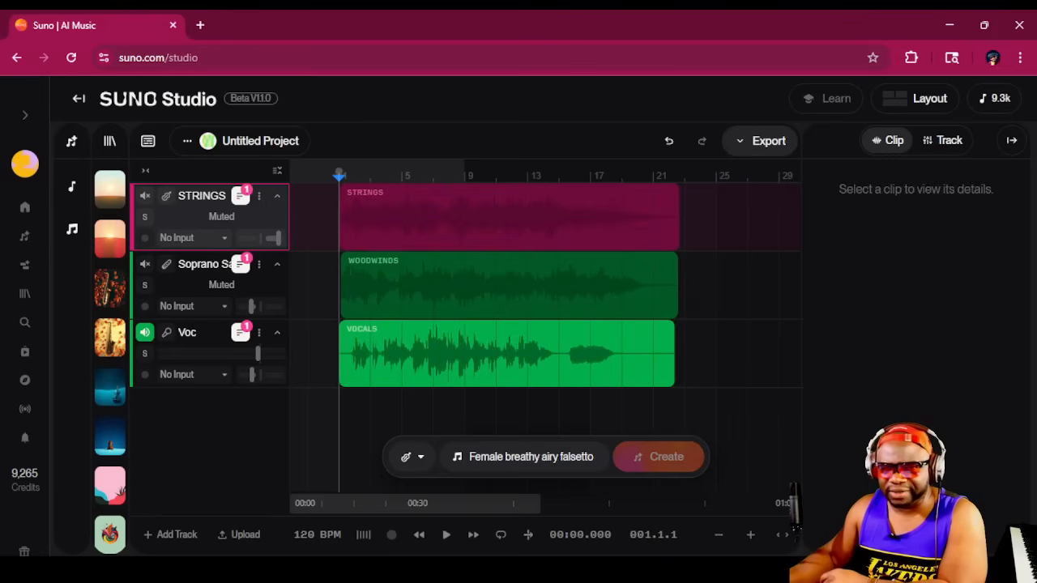
left_click(170, 535)
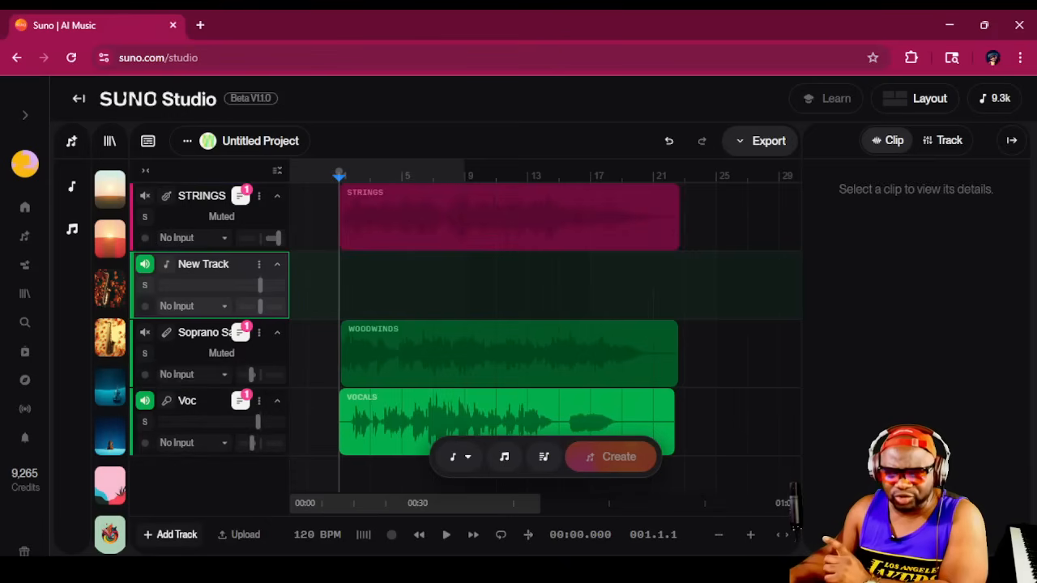
left_click(170, 534)
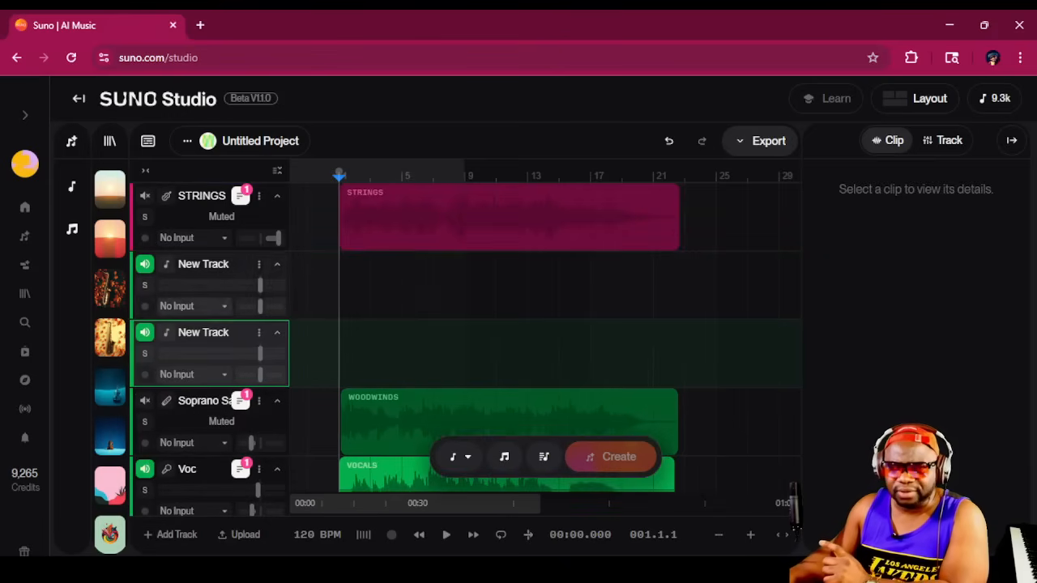
left_click(258, 264)
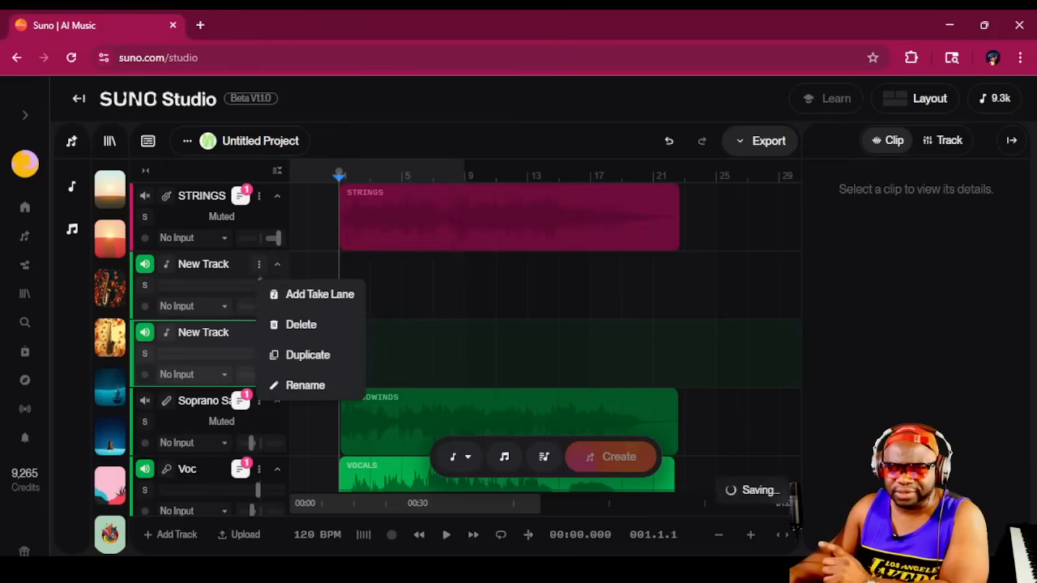
left_click(301, 324)
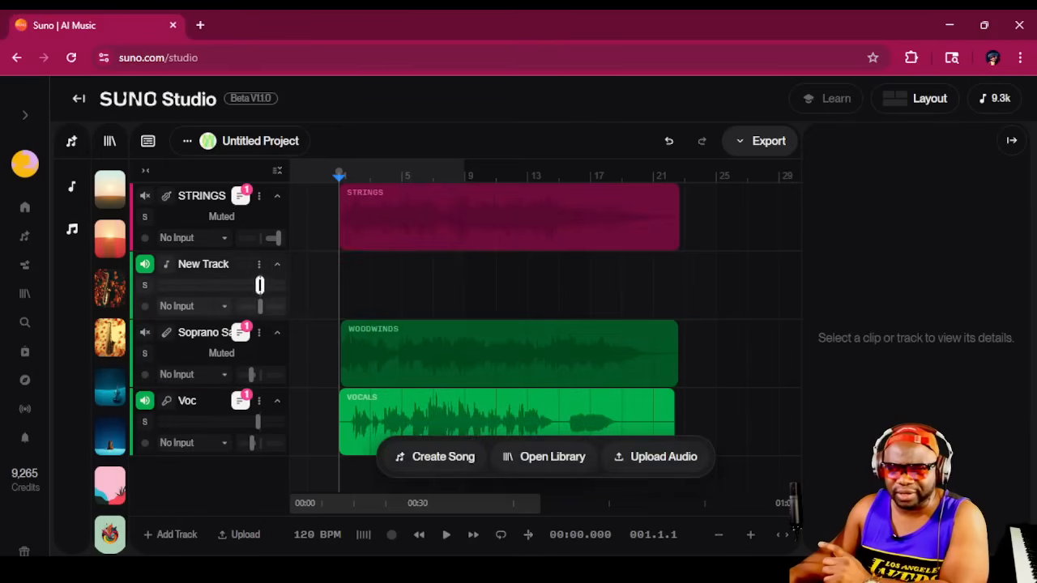
left_click(258, 264)
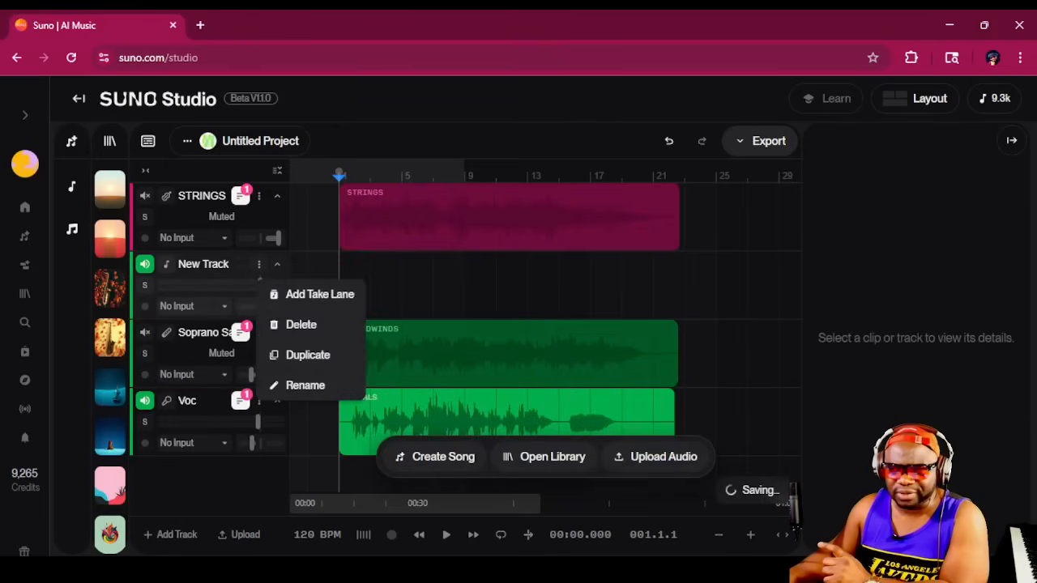
left_click(349, 286)
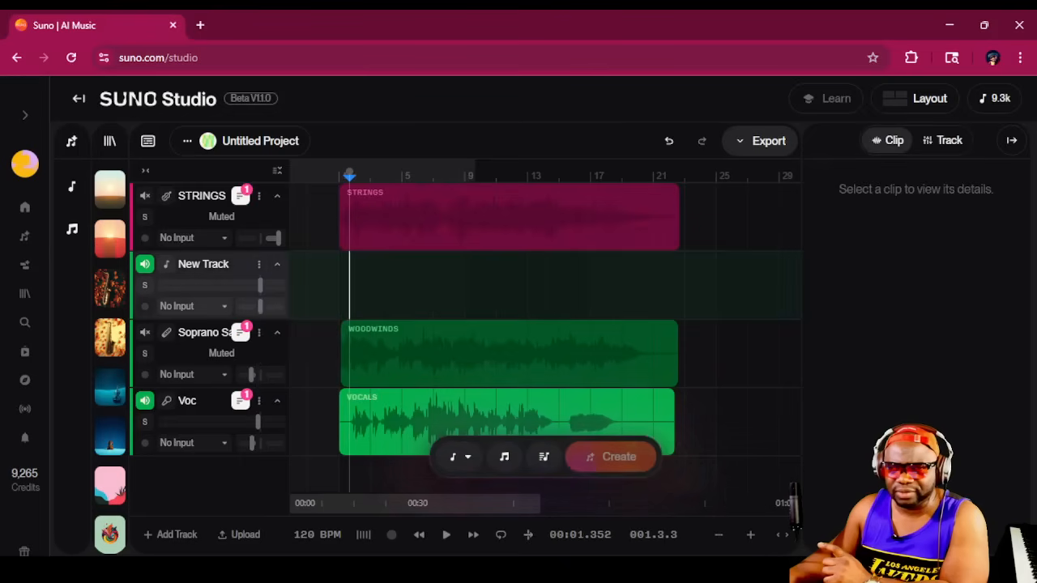
Step: Move the new empty track below the Voc track and rename it bgv
left_click_drag(203, 276, 202, 437)
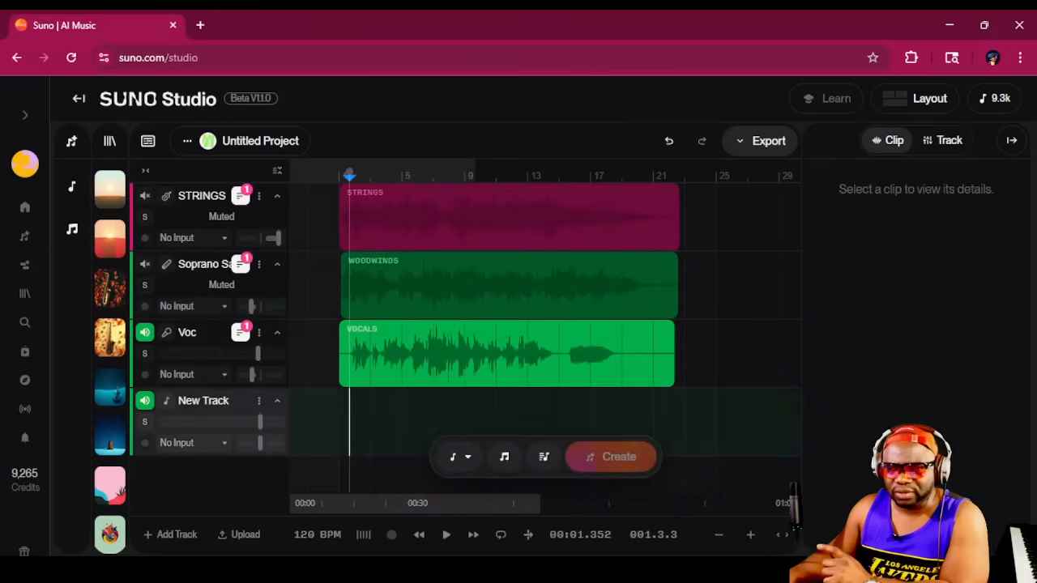
left_click(258, 400)
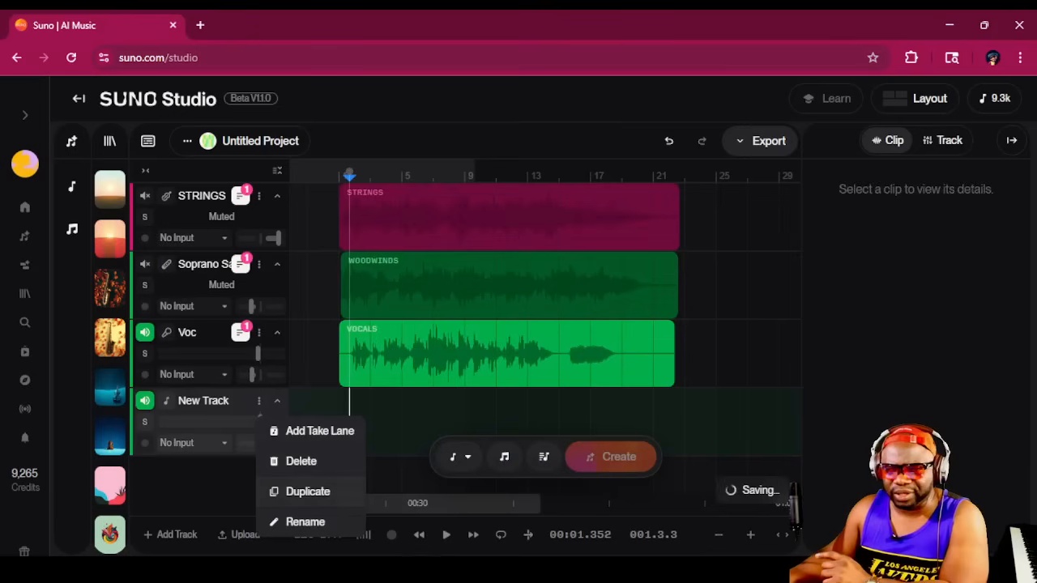
left_click(305, 522)
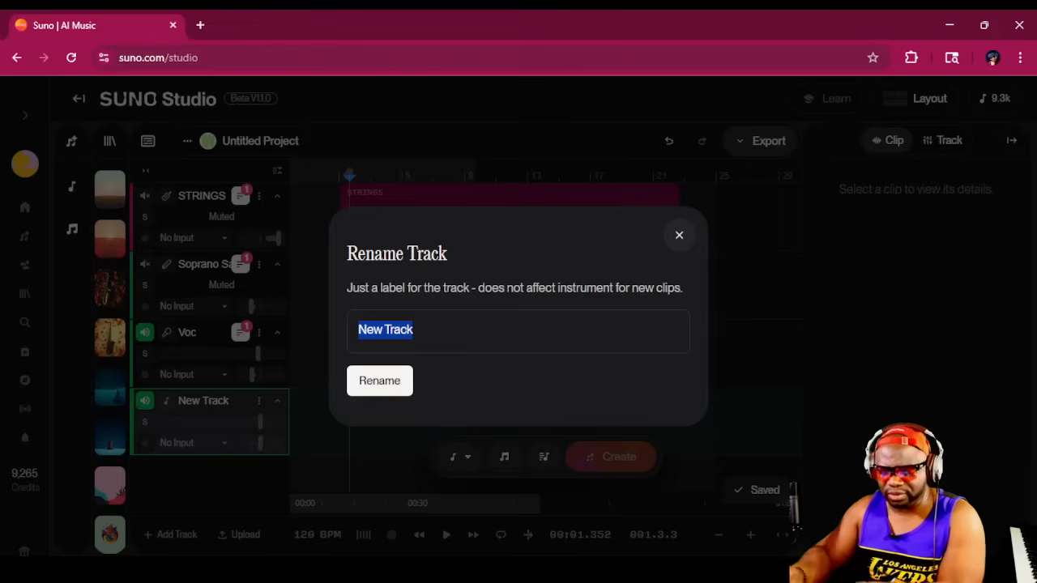
type("bgv")
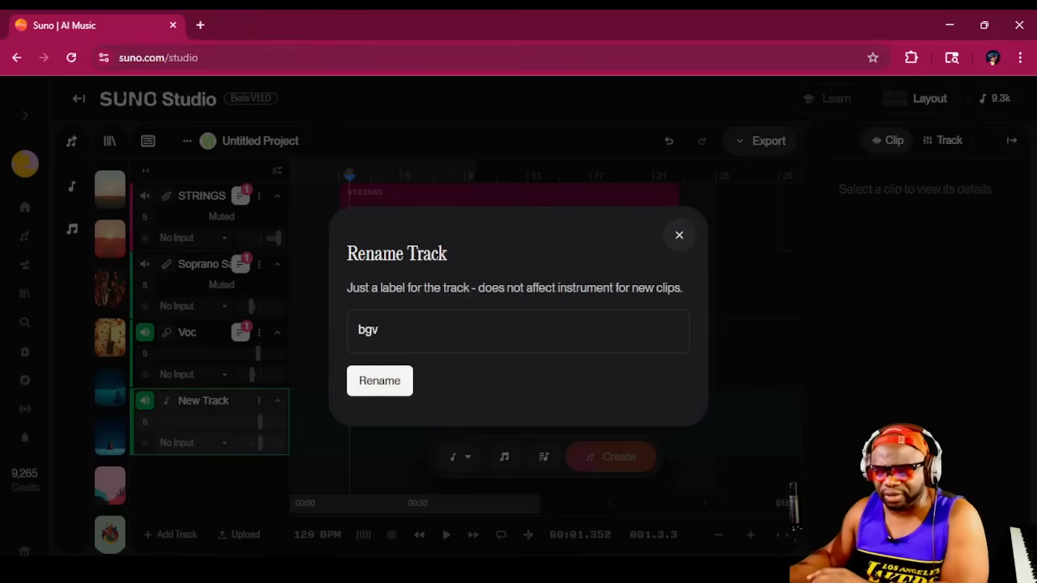
key("Return")
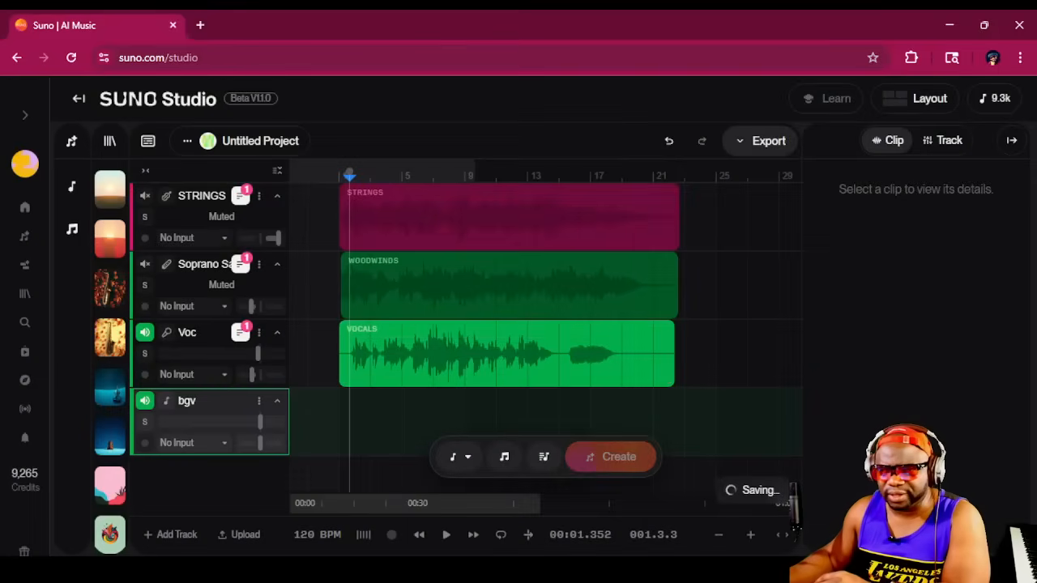
Step: Select the bgv track's range spanning the Vocals clip, set its generation type to Backing Vocals and check the lyrics
left_click_drag(340, 421, 674, 421)
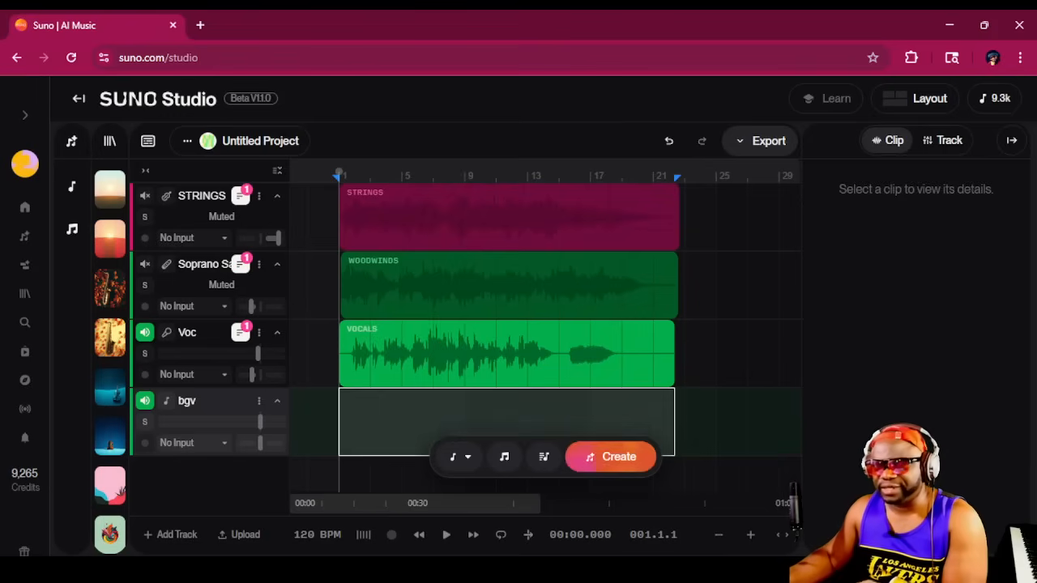
left_click(459, 457)
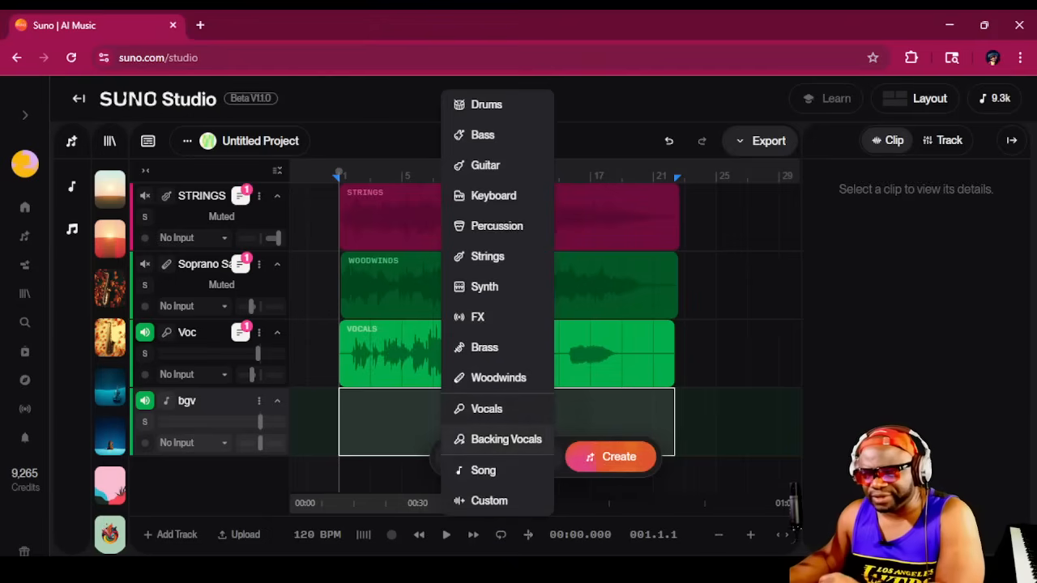
left_click(503, 439)
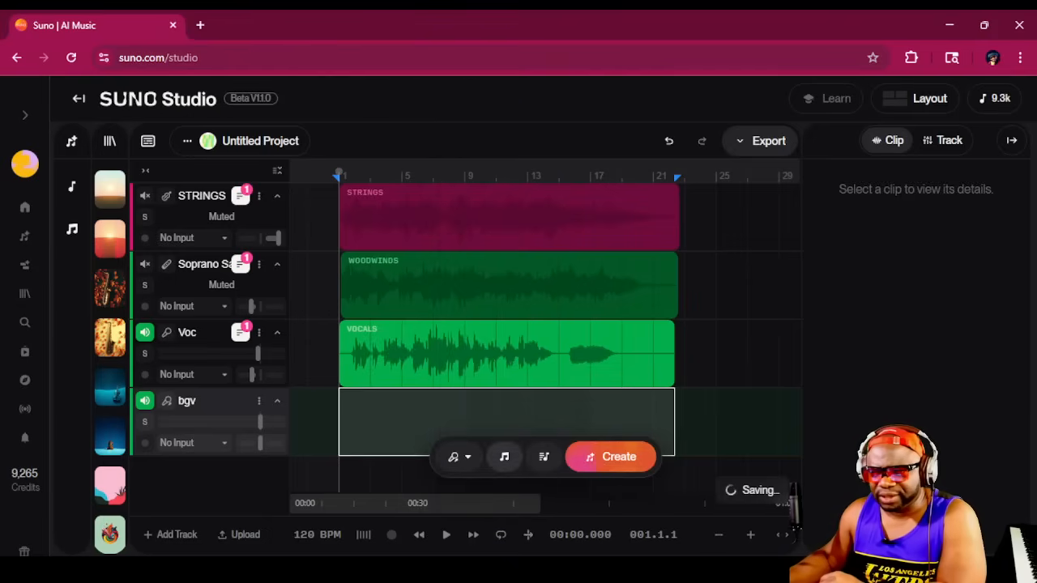
left_click(544, 456)
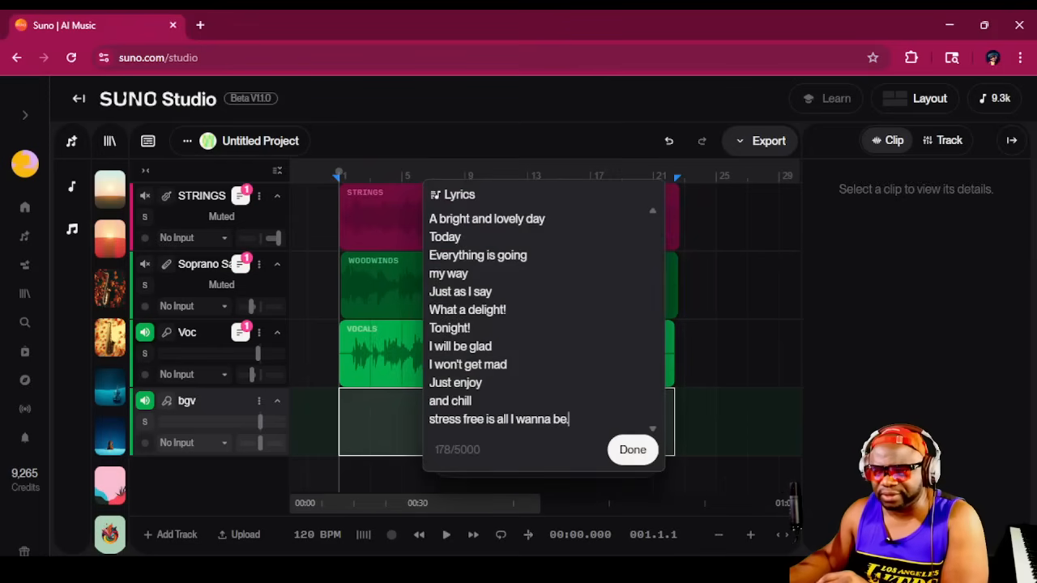
left_click(633, 449)
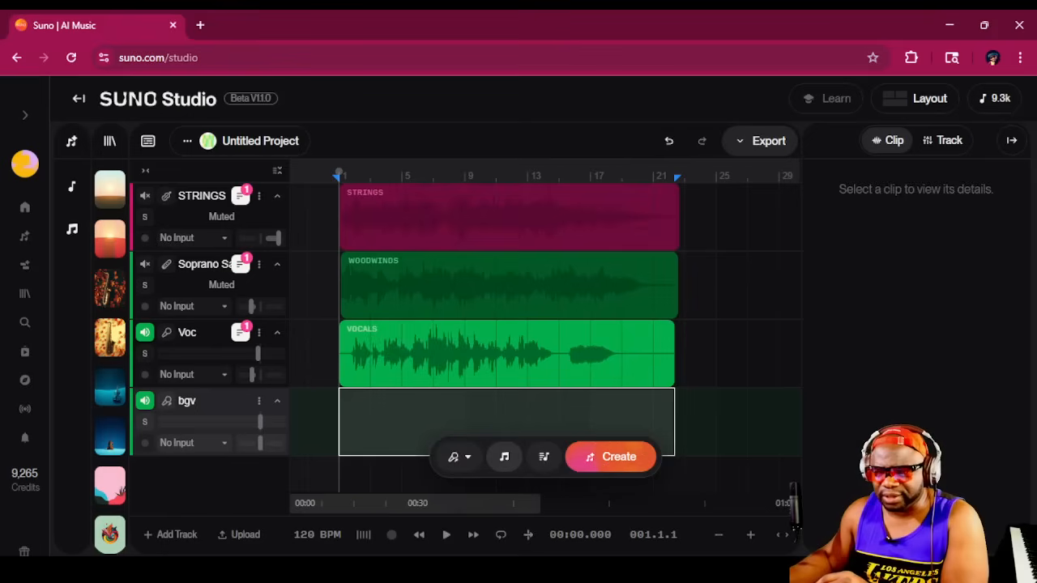
Step: Replace the style prompt with "Male and female background vocals. Alto and Tenor. Mellow vibe" and generate the clip on the bgv track
left_click(504, 457)
key("ctrl+a")
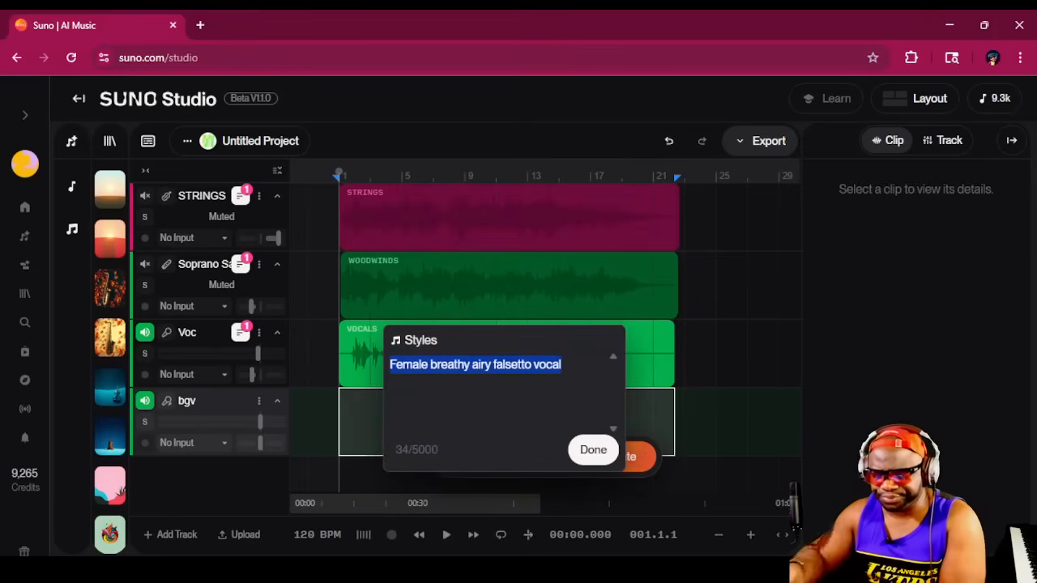
type("Male an")
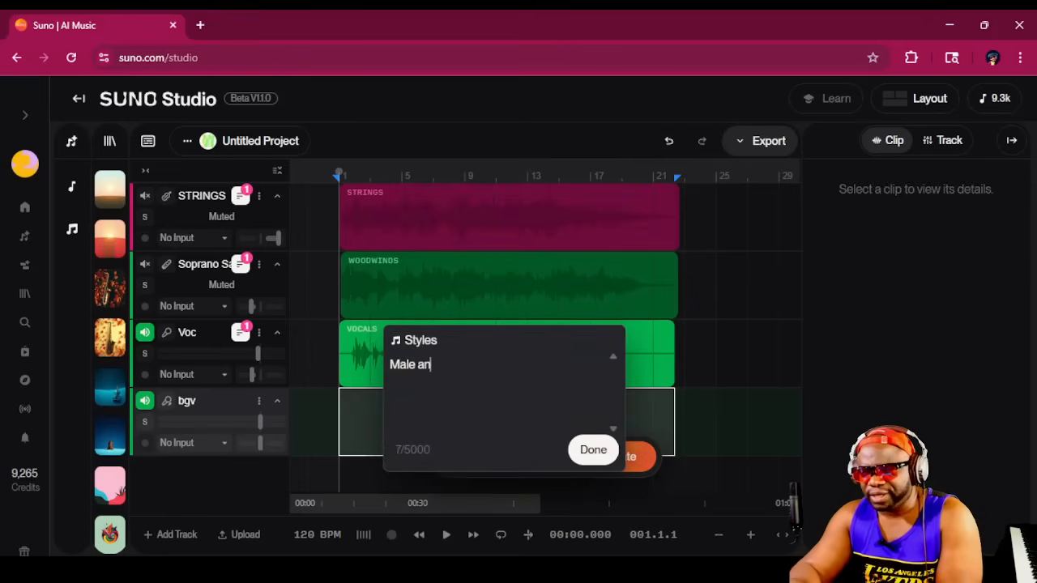
type("d female ba")
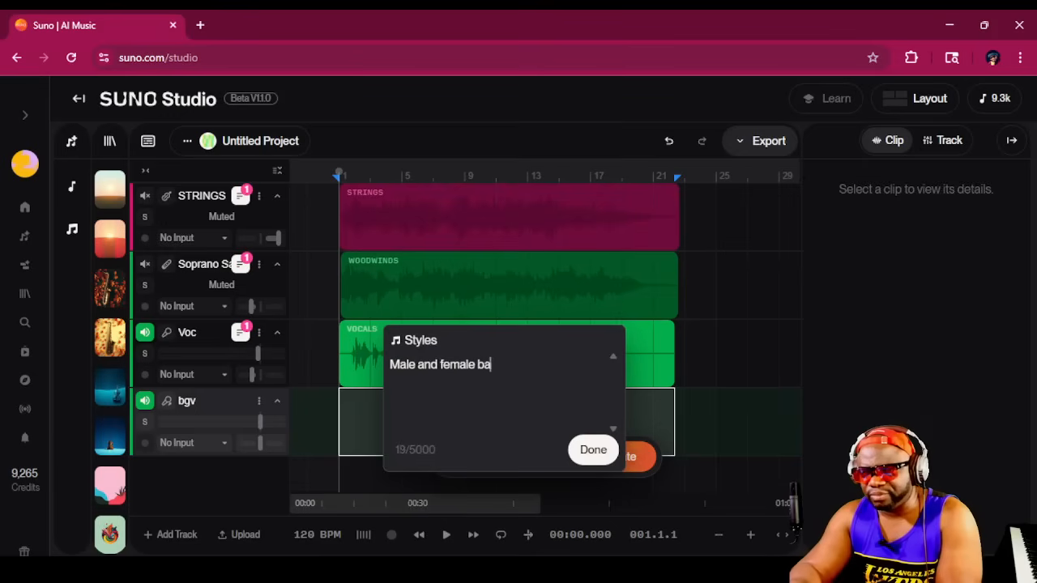
type("ckground vo")
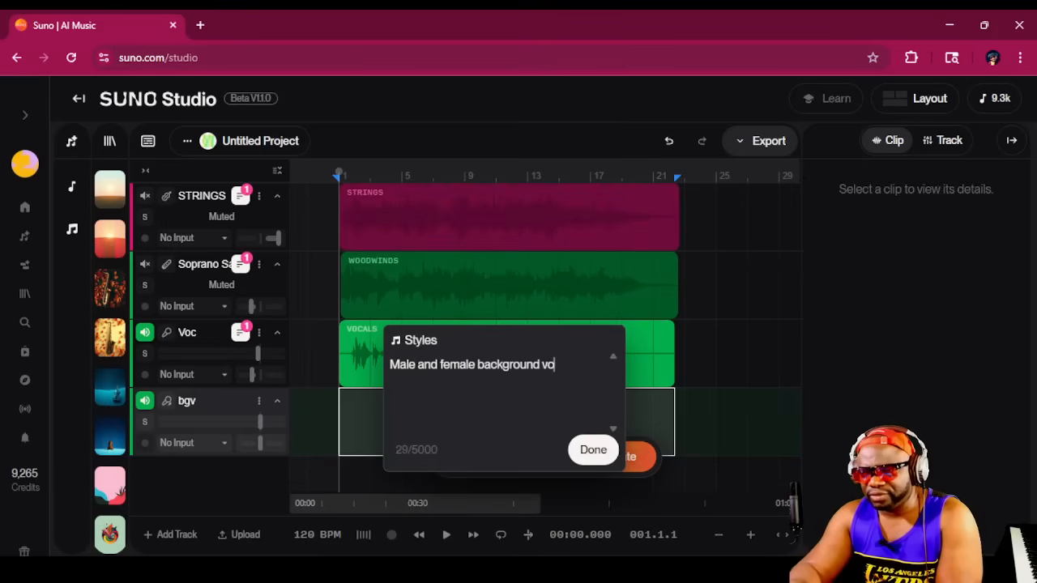
type("cals. A")
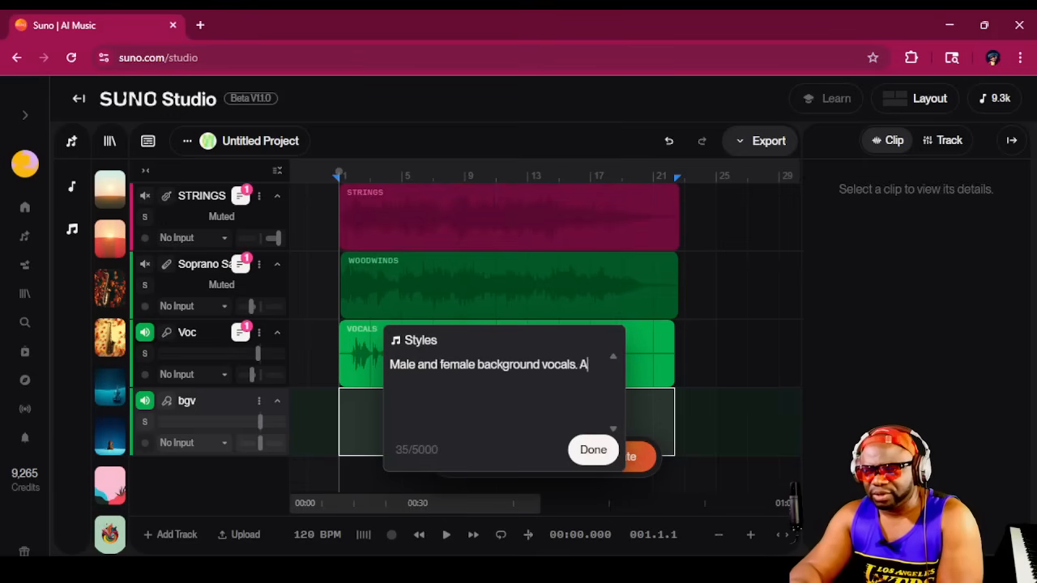
type("loadl")
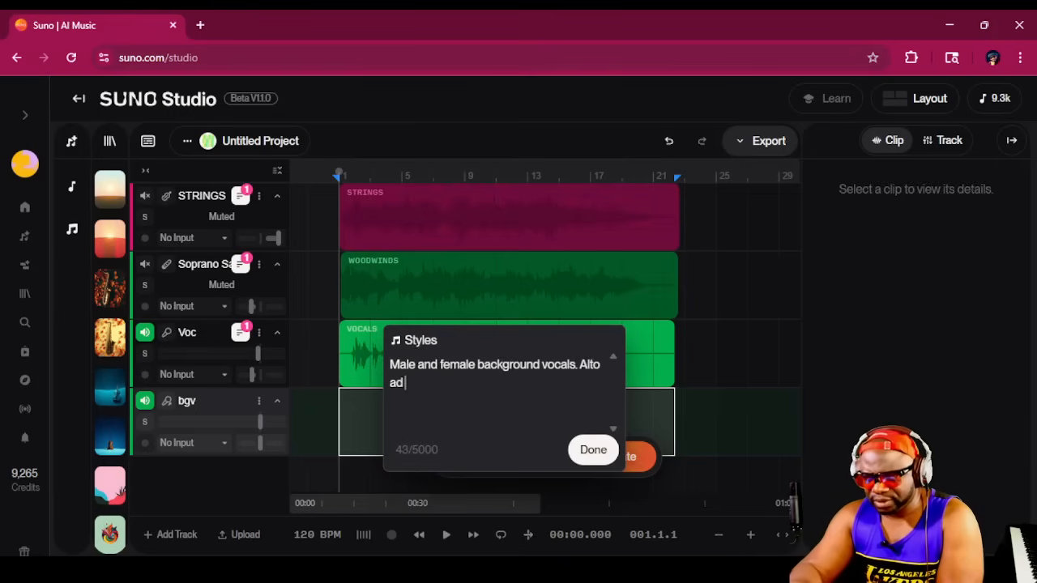
key("BackSpace")
key("BackSpace")
key("BackSpace")
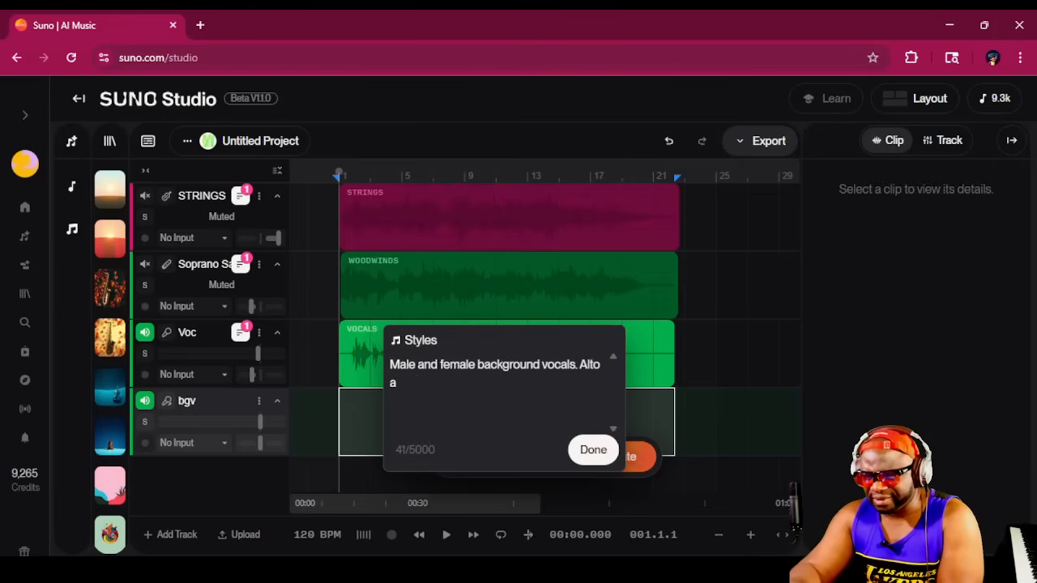
type("nd Te")
type("nor. a")
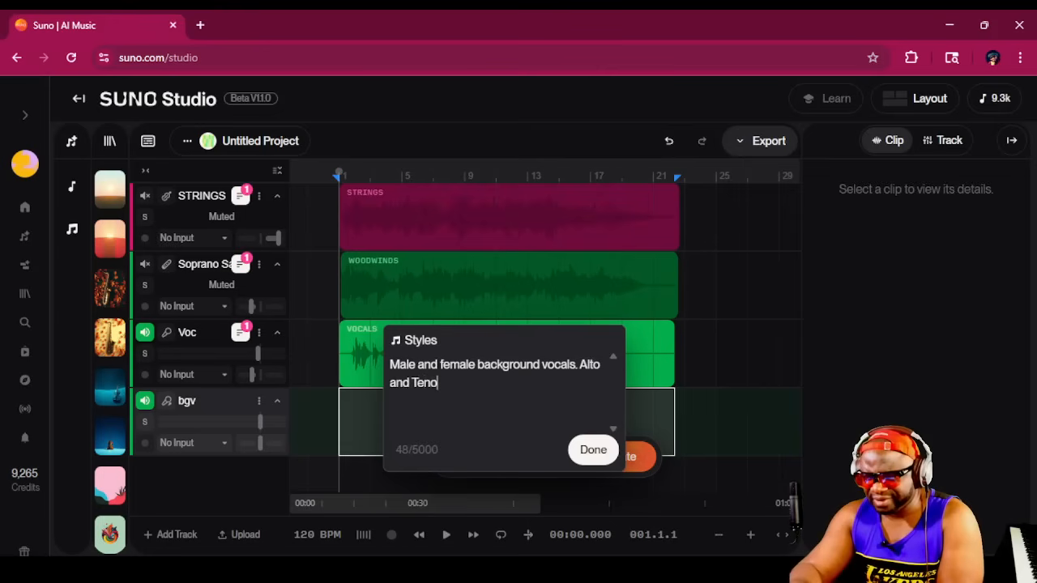
key("BackSpace")
type("Mellow vibe")
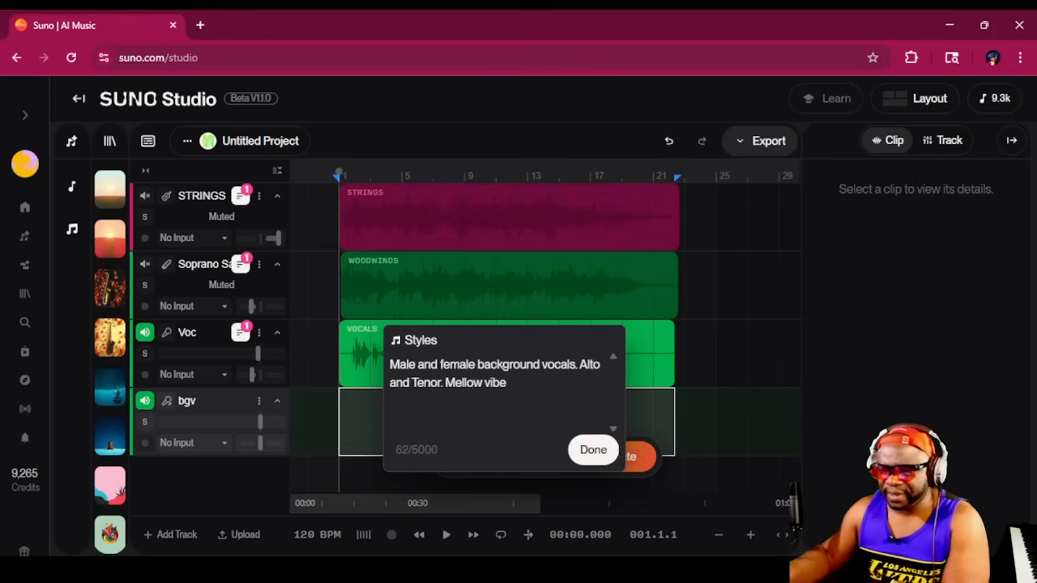
left_click(593, 450)
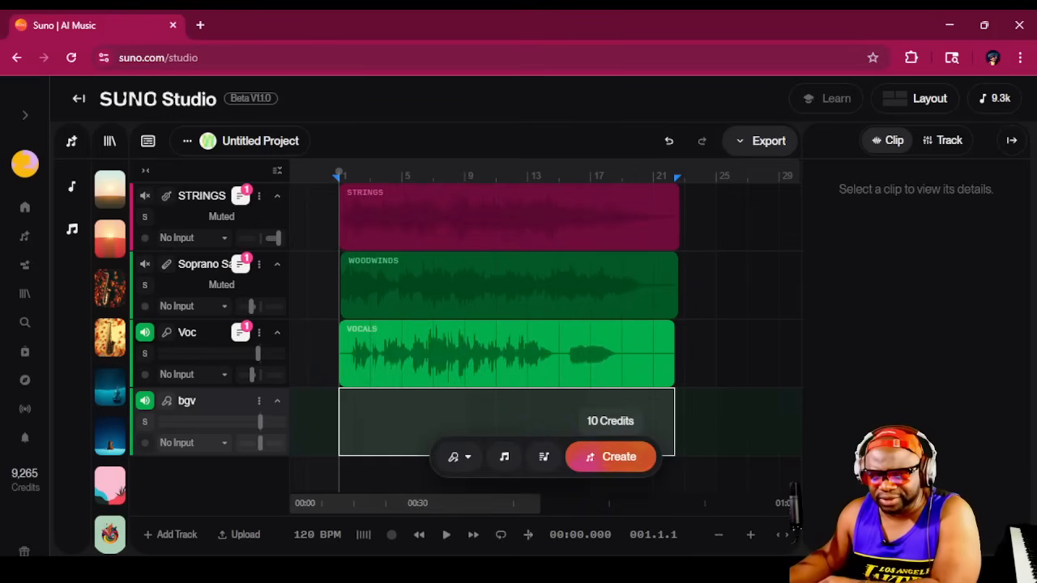
left_click(611, 457)
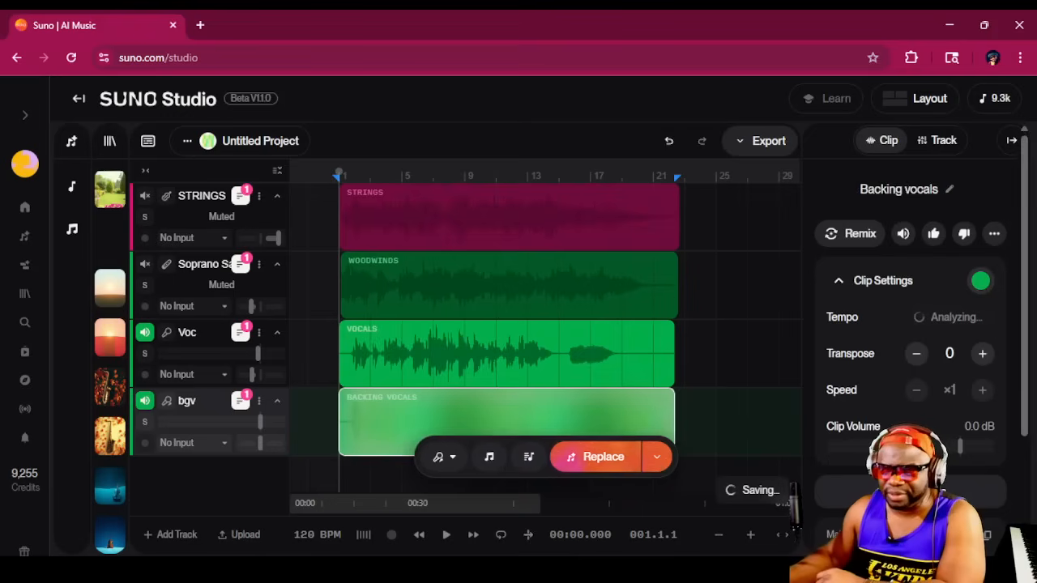
Step: Recolor the Vocals clip light blue and the Woodwinds clip bright yellow
left_click(486, 340)
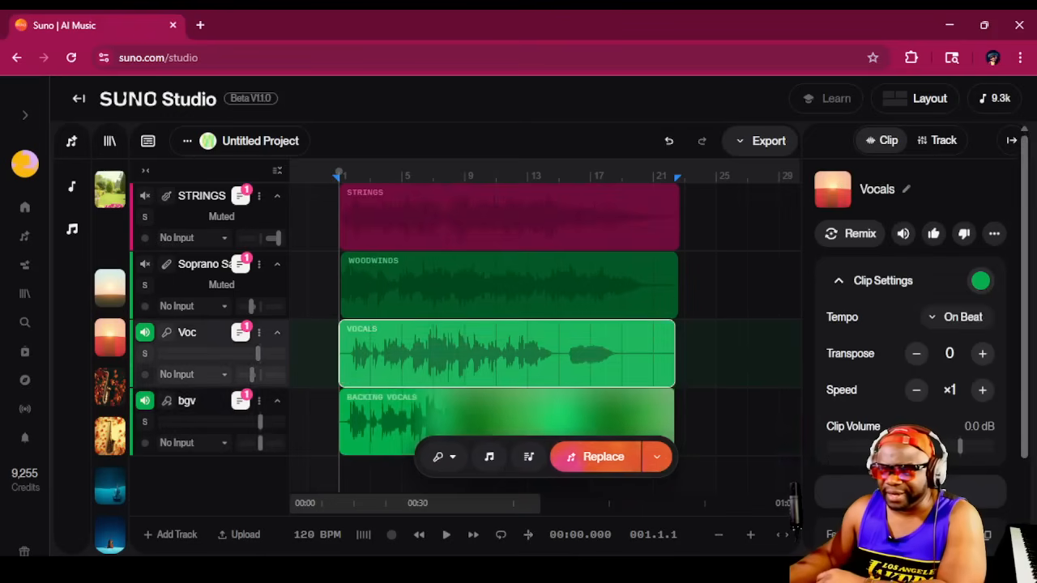
left_click(980, 281)
left_click(1006, 345)
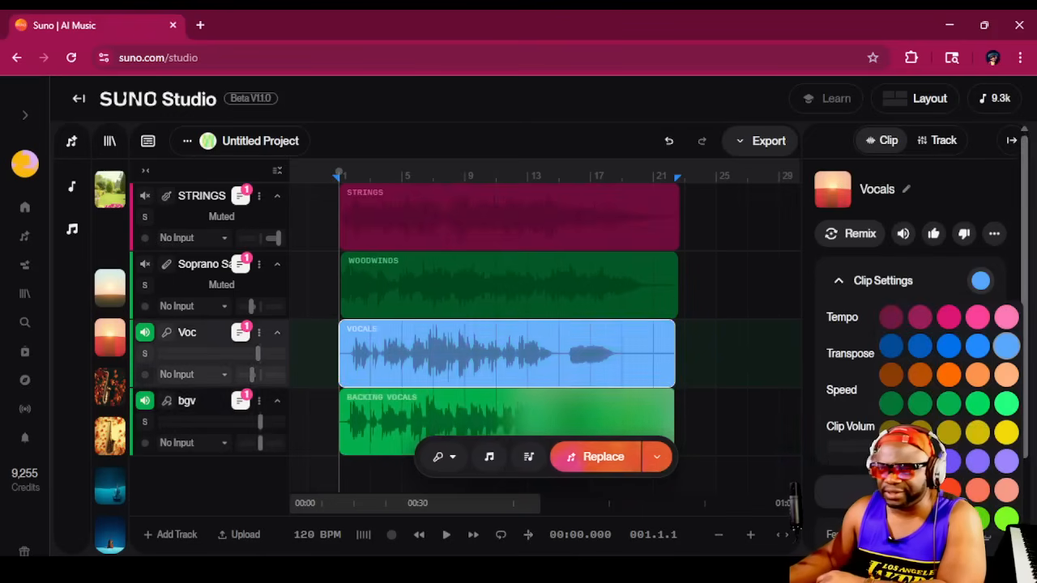
left_click(518, 273)
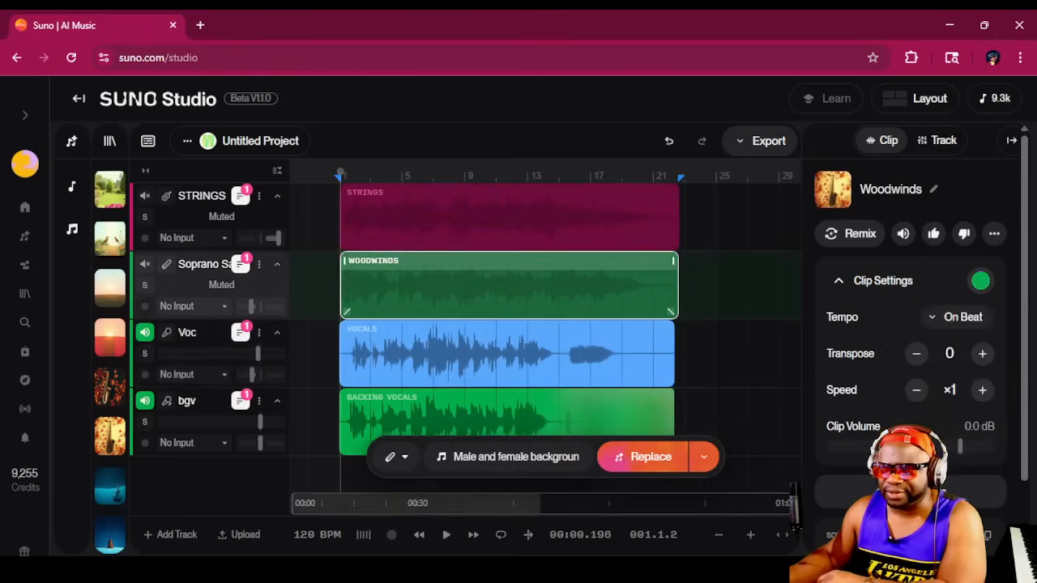
left_click(980, 280)
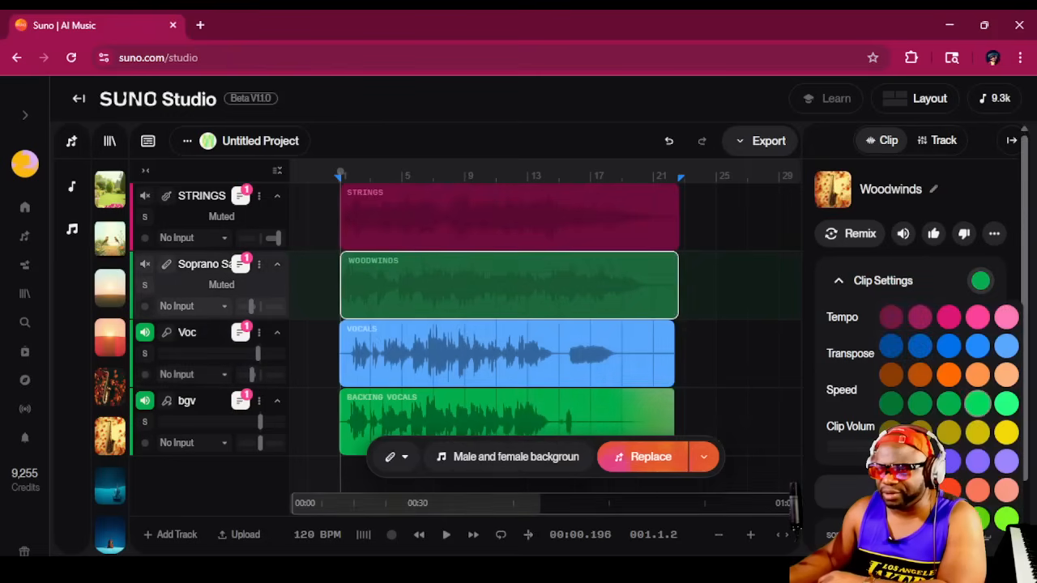
left_click(1006, 431)
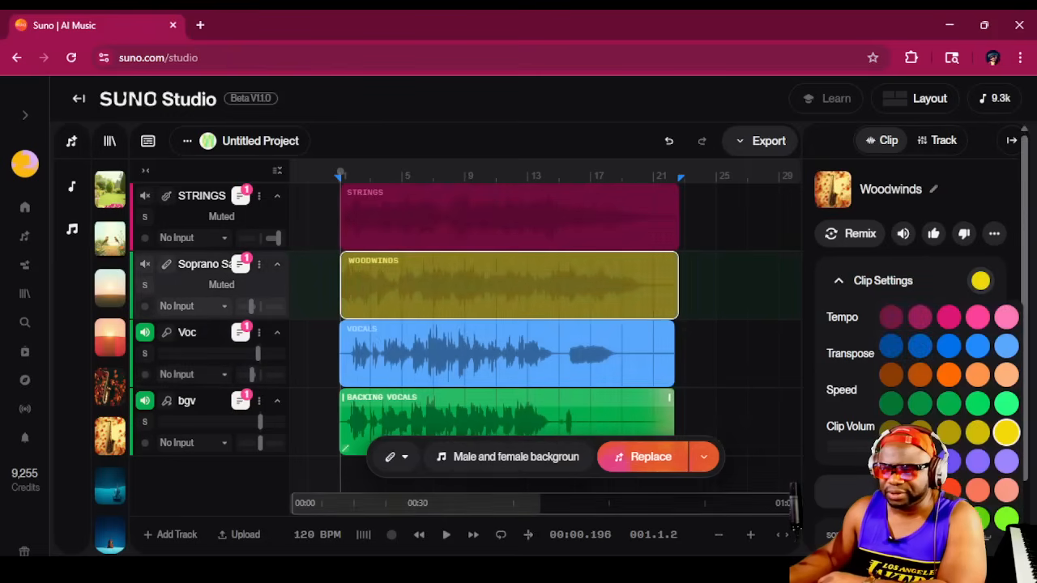
Step: Recolor the Backing Vocals clip on the bgv track purple
left_click(346, 446)
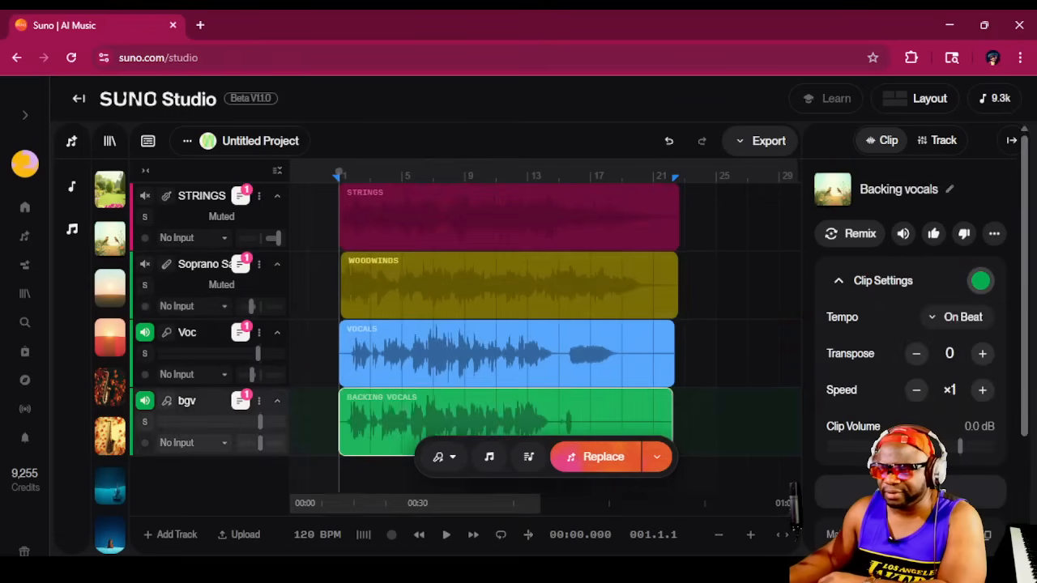
left_click(980, 280)
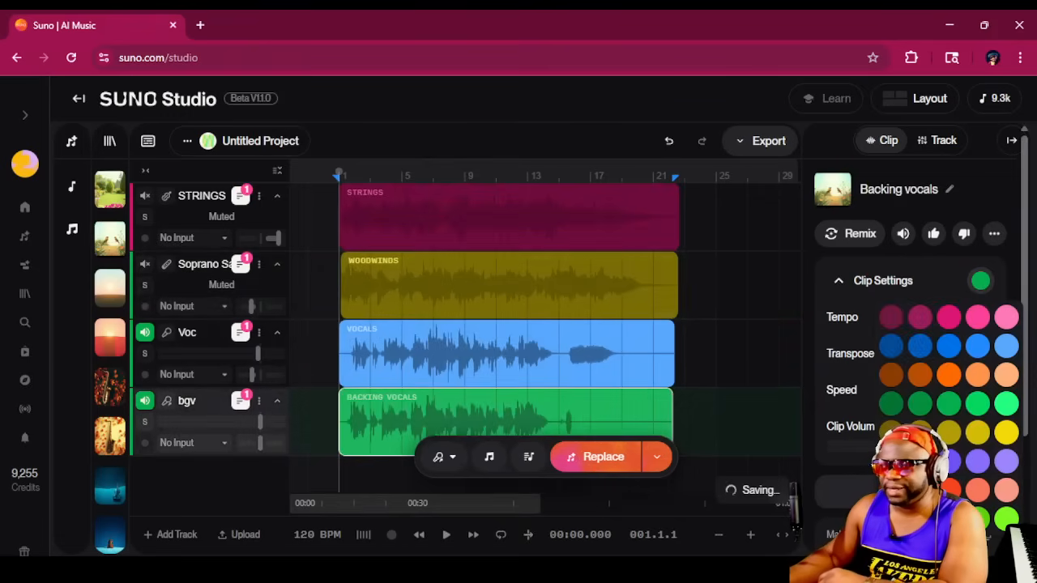
left_click(950, 461)
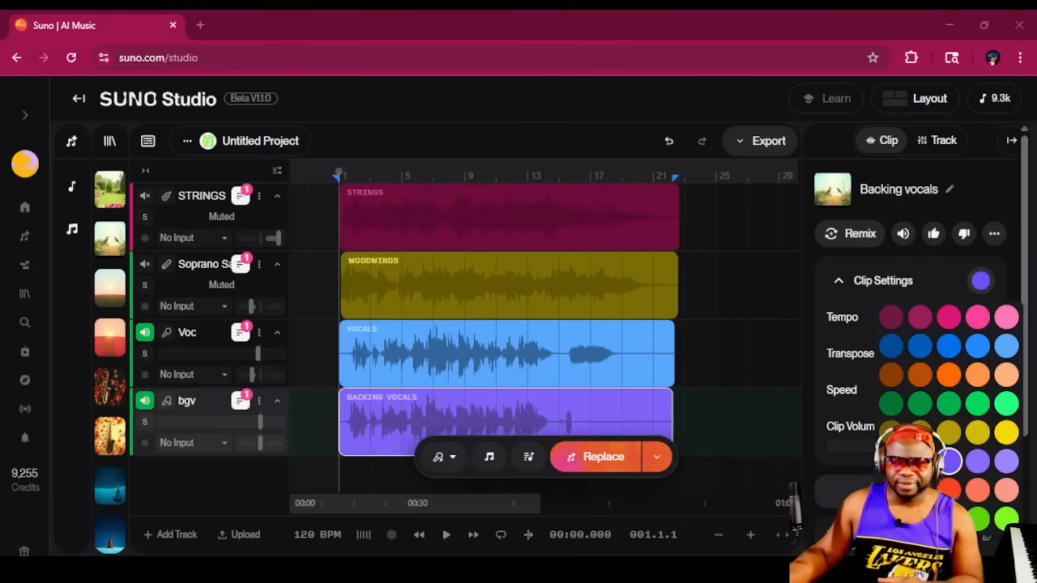
scroll(486, 292, "down", 1)
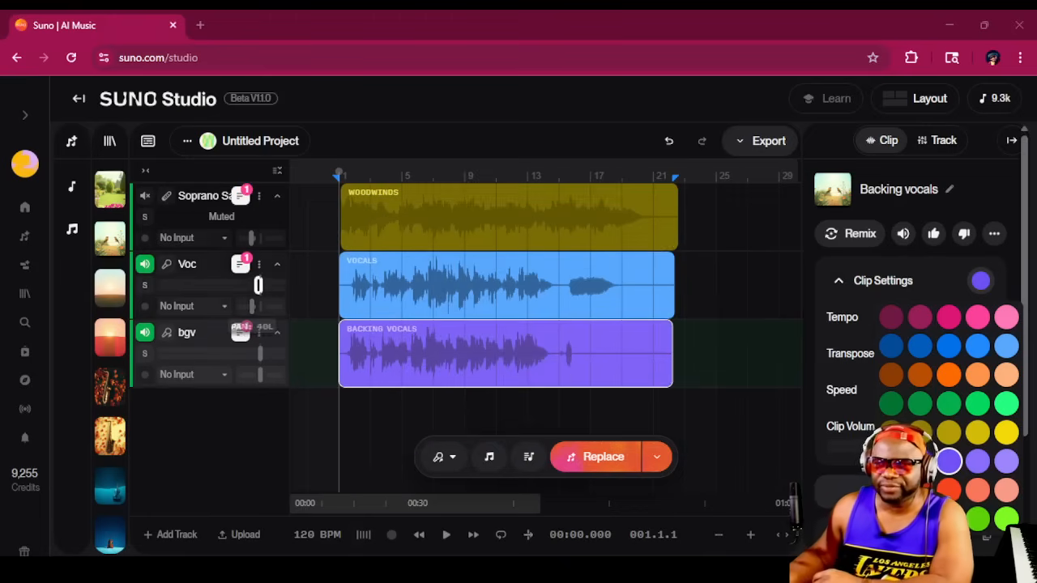
Step: Mute the PIANO track and pan the bgv track partway to the right
scroll(486, 324, "up", 2)
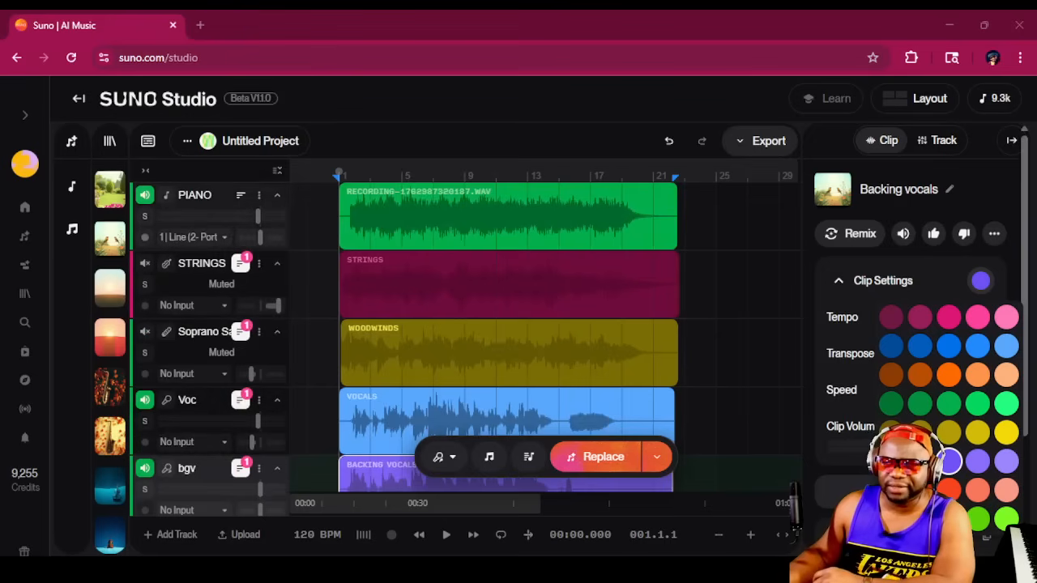
left_click(145, 195)
scroll(211, 340, "down", 1)
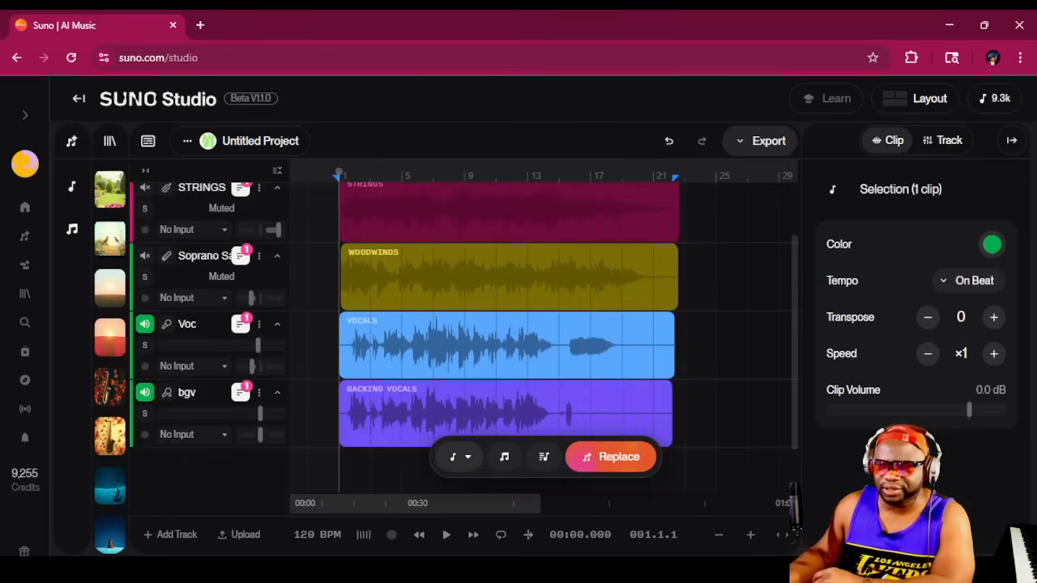
left_click_drag(259, 435, 267, 435)
left_click(391, 535)
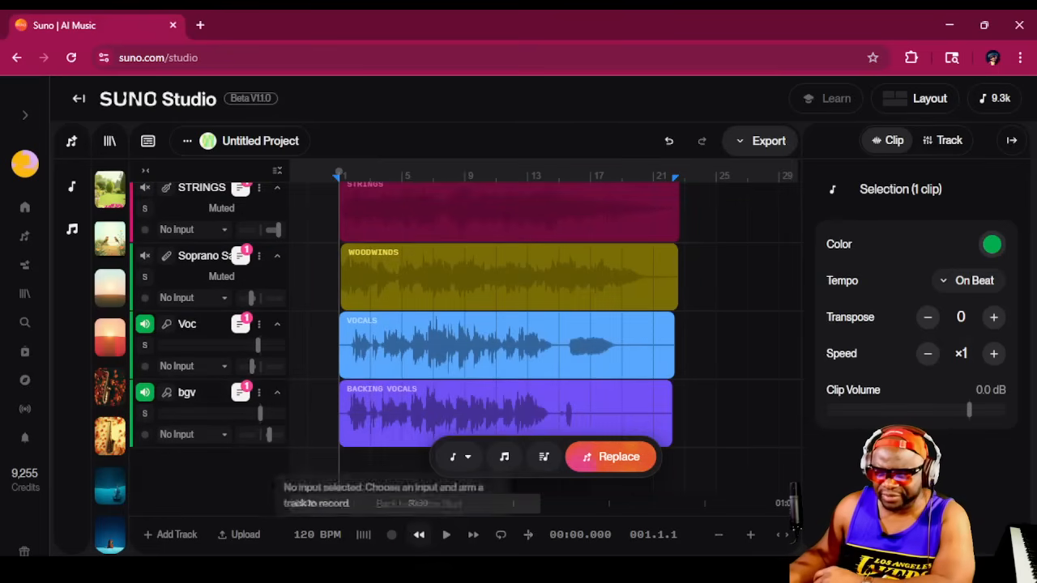
Step: Play the vocals and lower the bgv track's volume slightly while listening, then stop playback
left_click(445, 535)
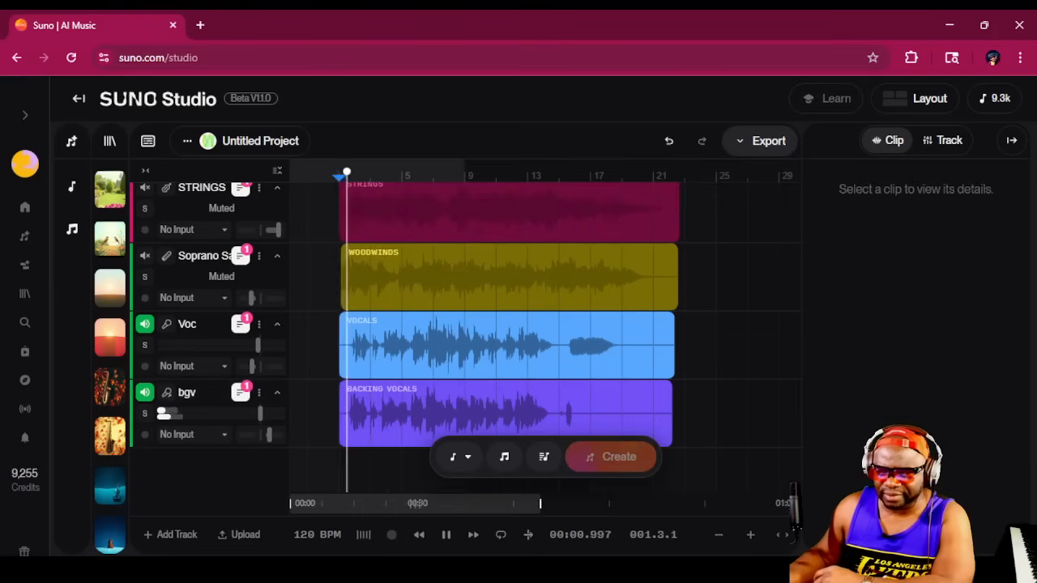
left_click_drag(259, 413, 253, 413)
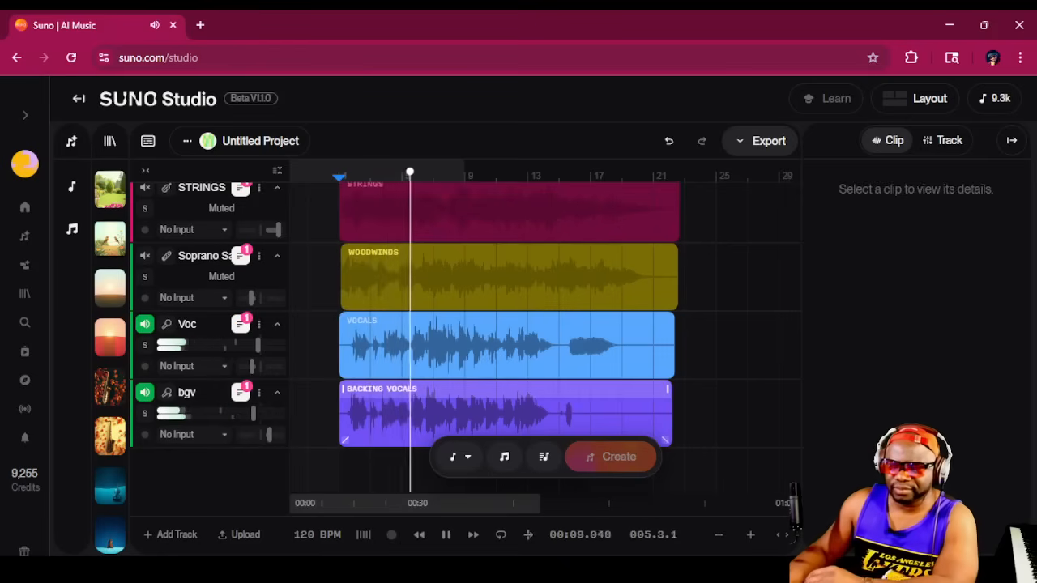
key("space")
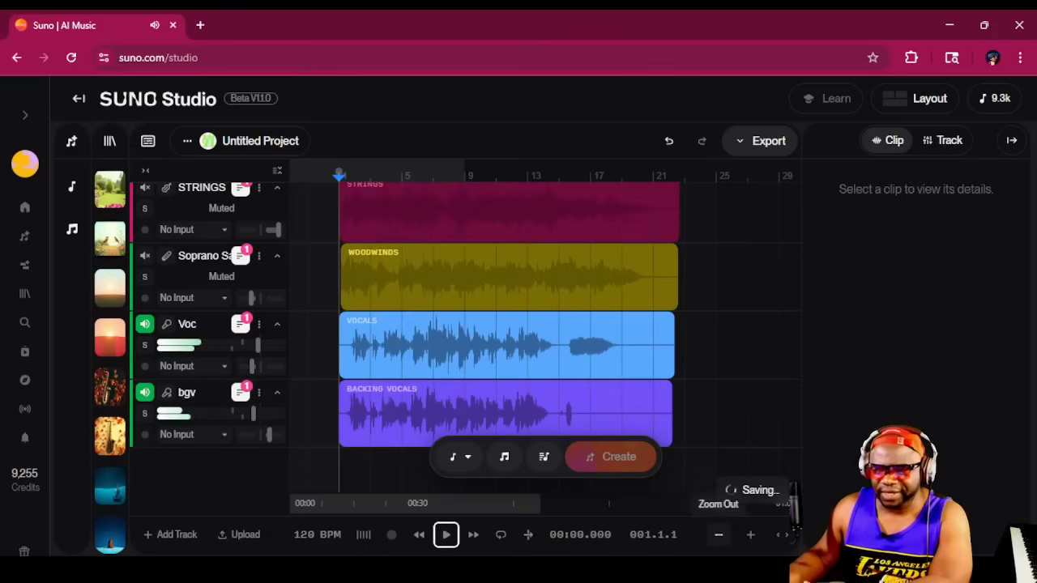
Step: Move the Backing Vocals clip to start at about 0.267 s, aligning it with the Vocals clip, and play from the beginning
left_click(750, 535)
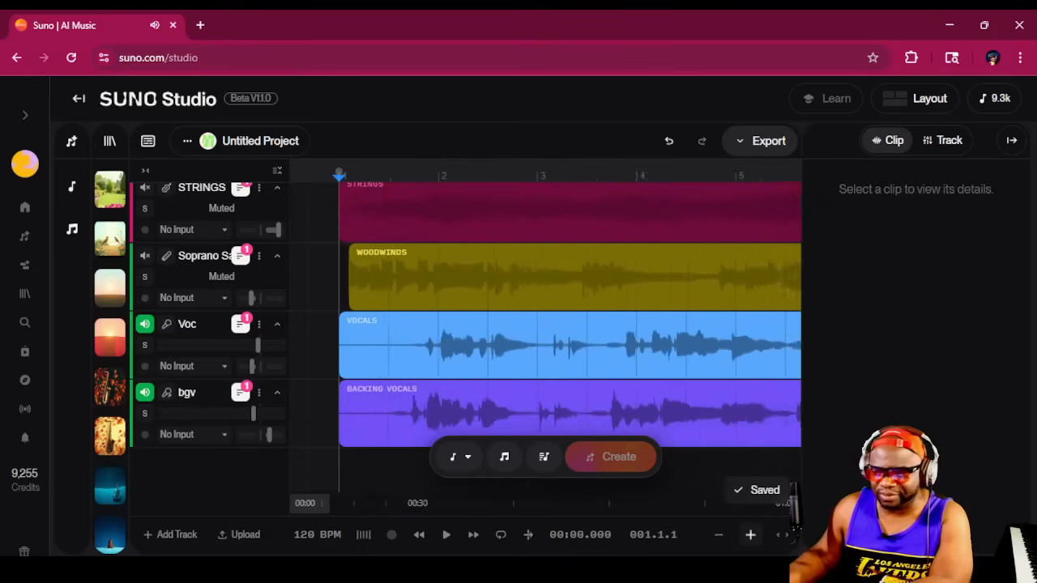
left_click(750, 535)
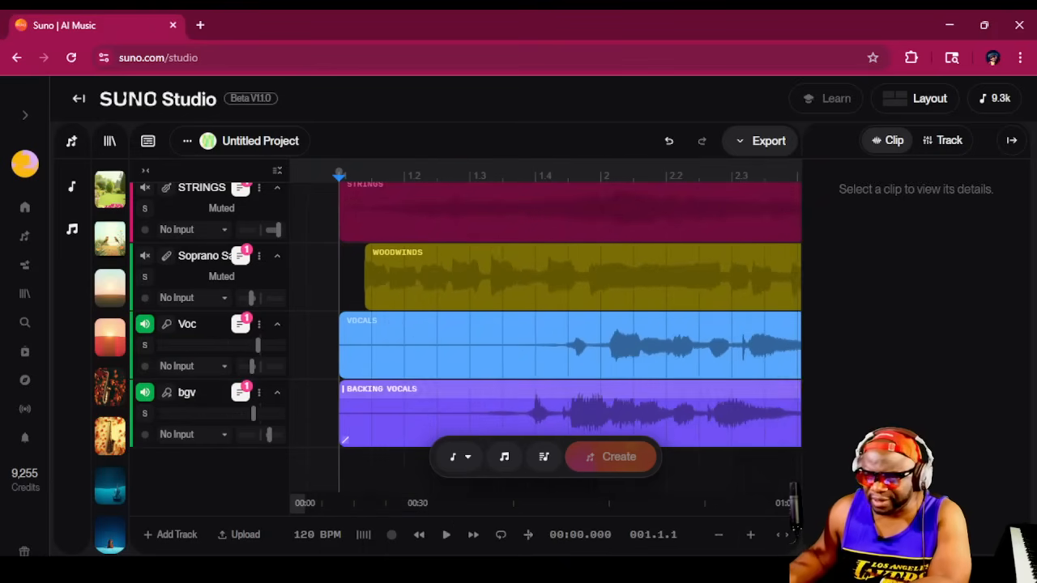
left_click_drag(344, 440, 379, 440)
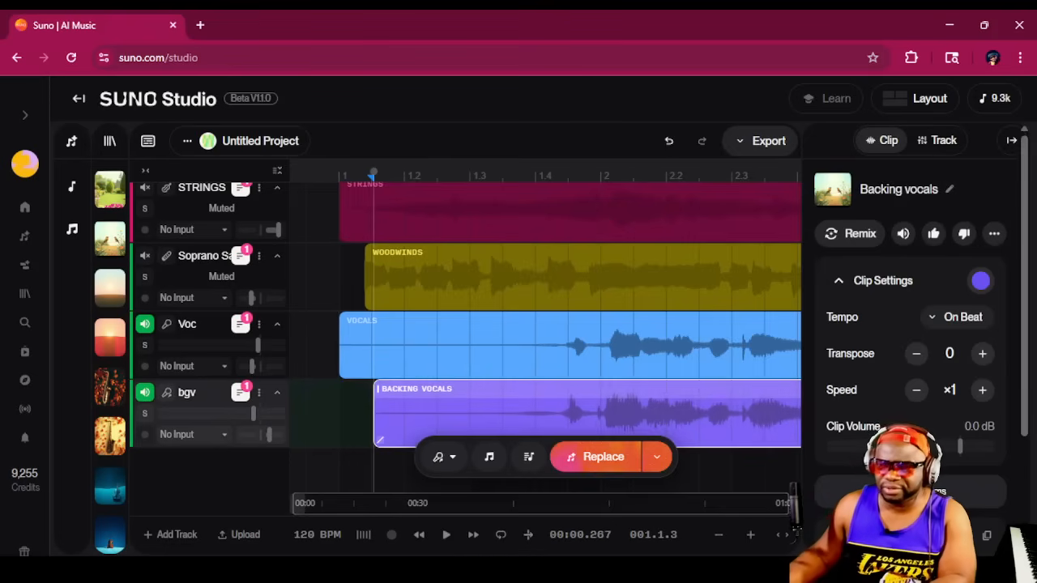
left_click(340, 426)
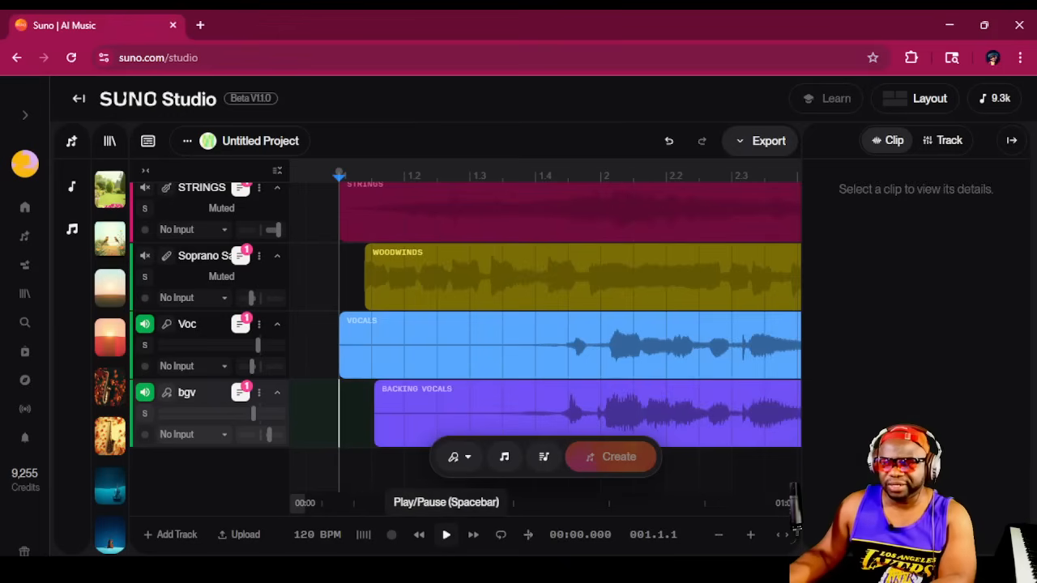
left_click(445, 535)
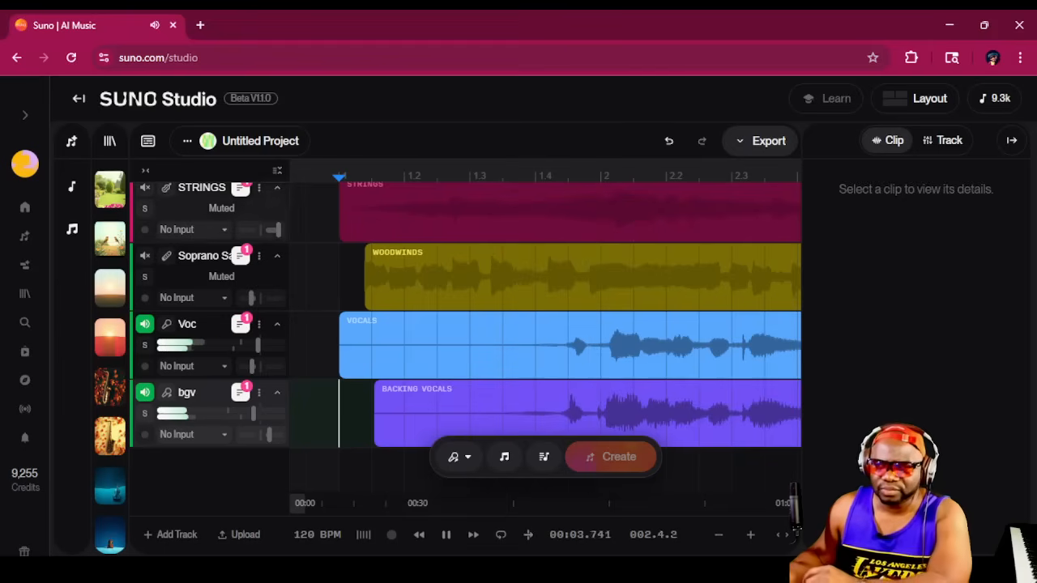
Step: Unmute the STRINGS and PIANO tracks during playback, and balance the strings with a lower volume and a pan of about 86R
scroll(465, 336, "up", 1)
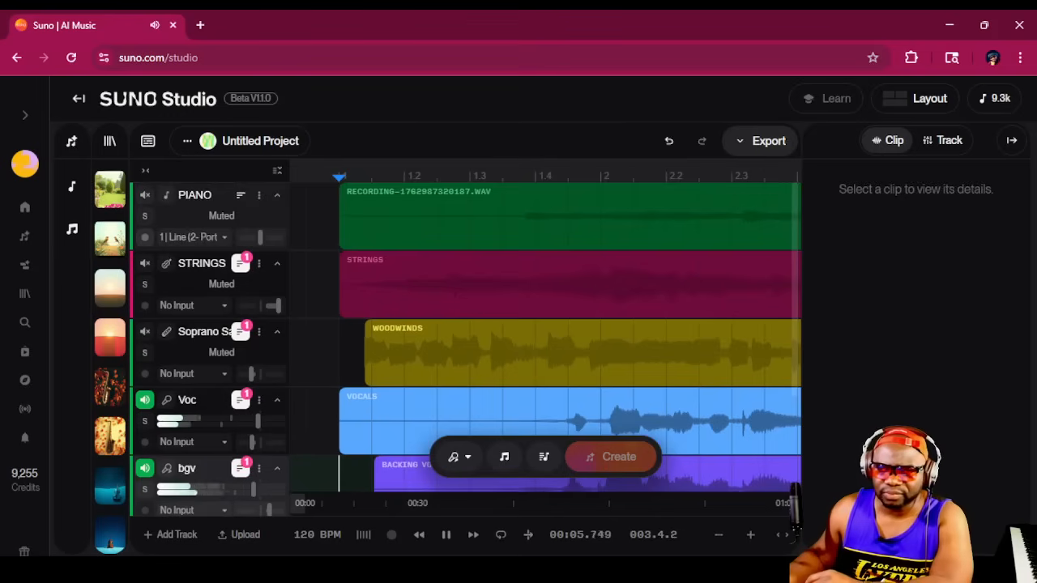
left_click(144, 263)
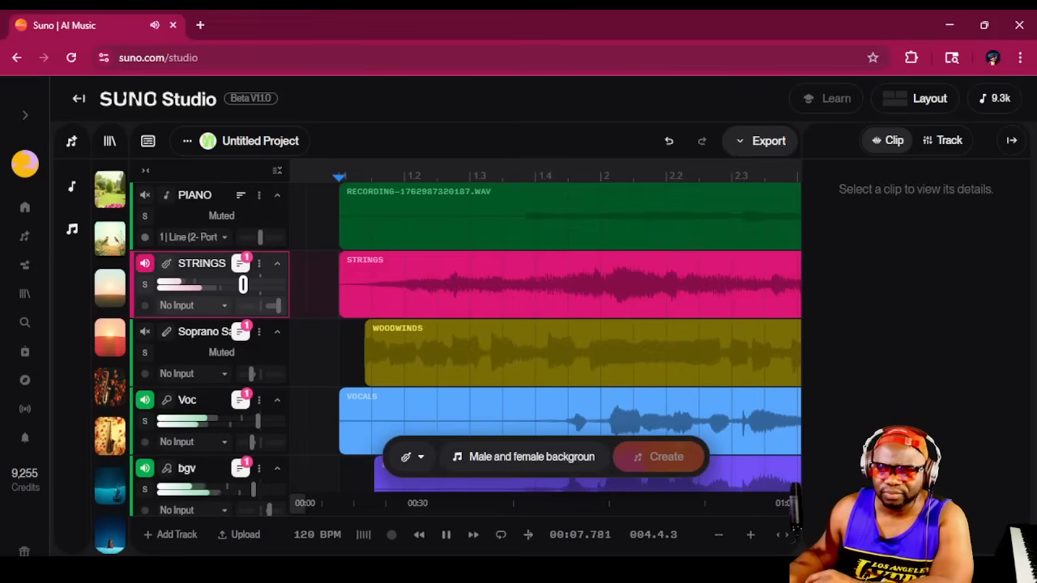
left_click_drag(273, 306, 233, 285)
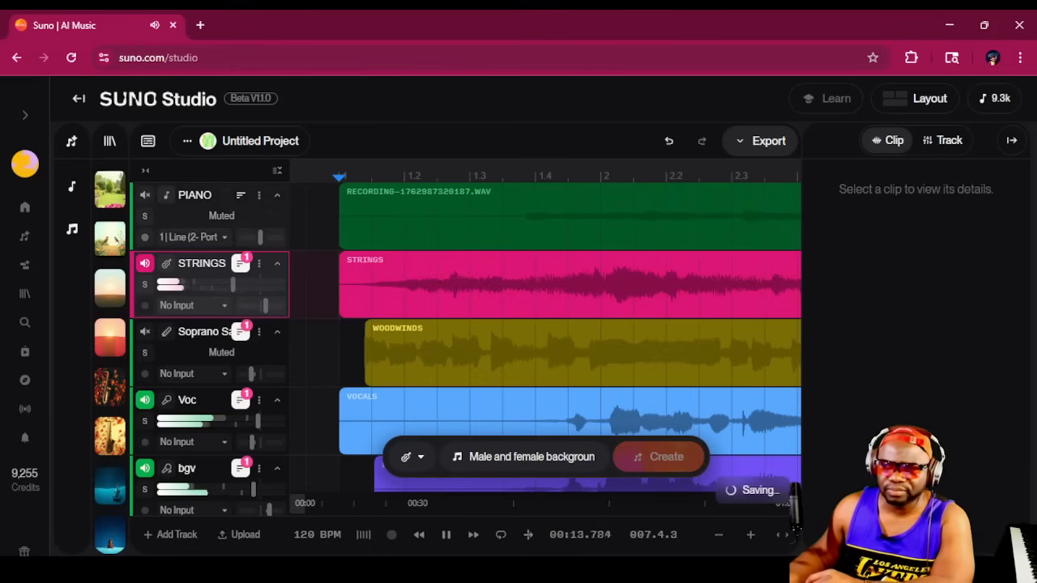
left_click(144, 194)
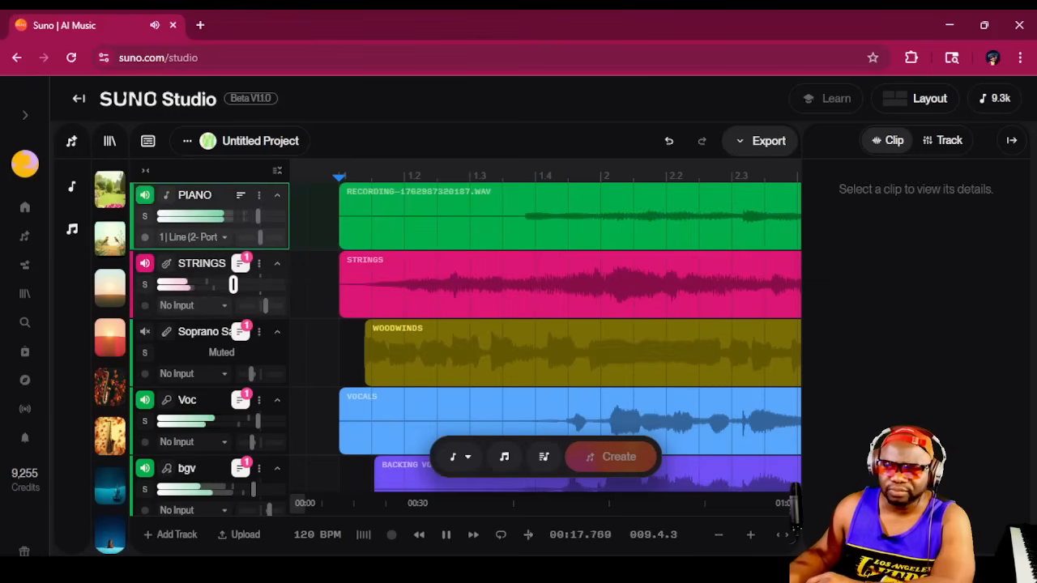
left_click_drag(266, 305, 277, 306)
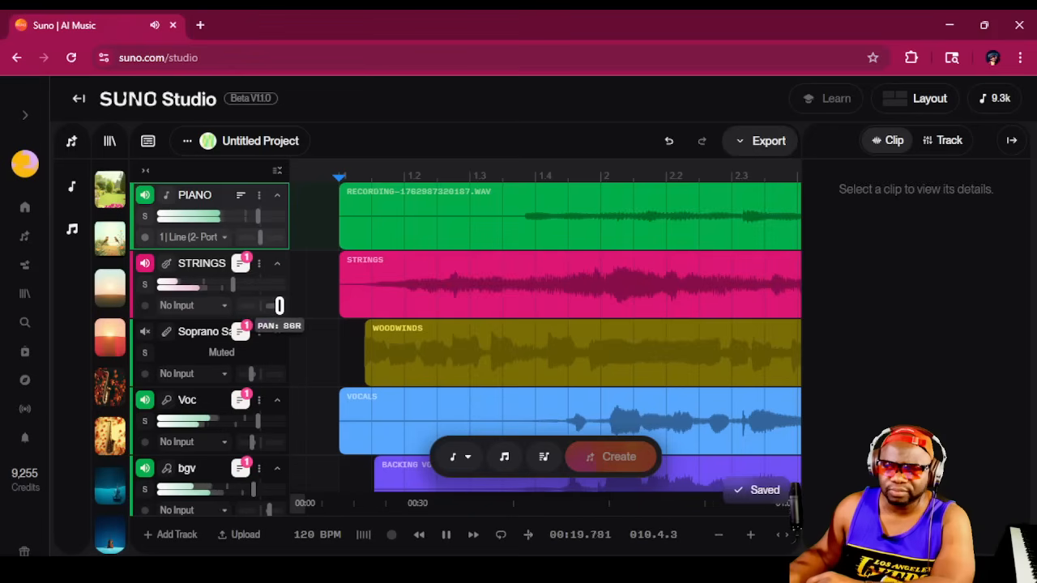
Step: Lower the bgv track's volume a little further, fine-tune the Voc track's pan and stop playback
mouse_move(253, 489)
left_mouse_down()
mouse_move(234, 489)
mouse_move(247, 490)
left_mouse_up()
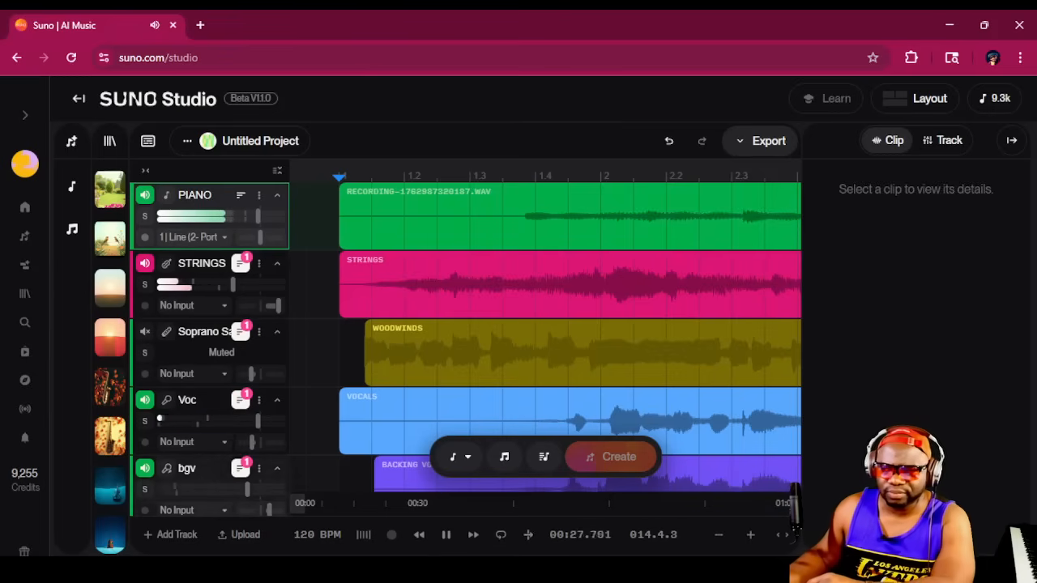
left_click_drag(251, 441, 252, 441)
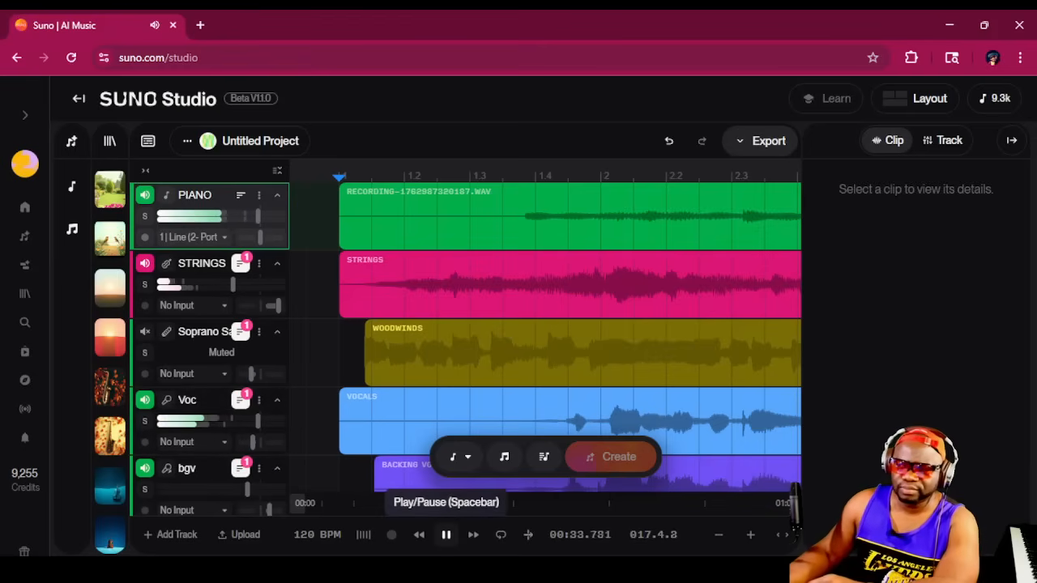
left_click(445, 534)
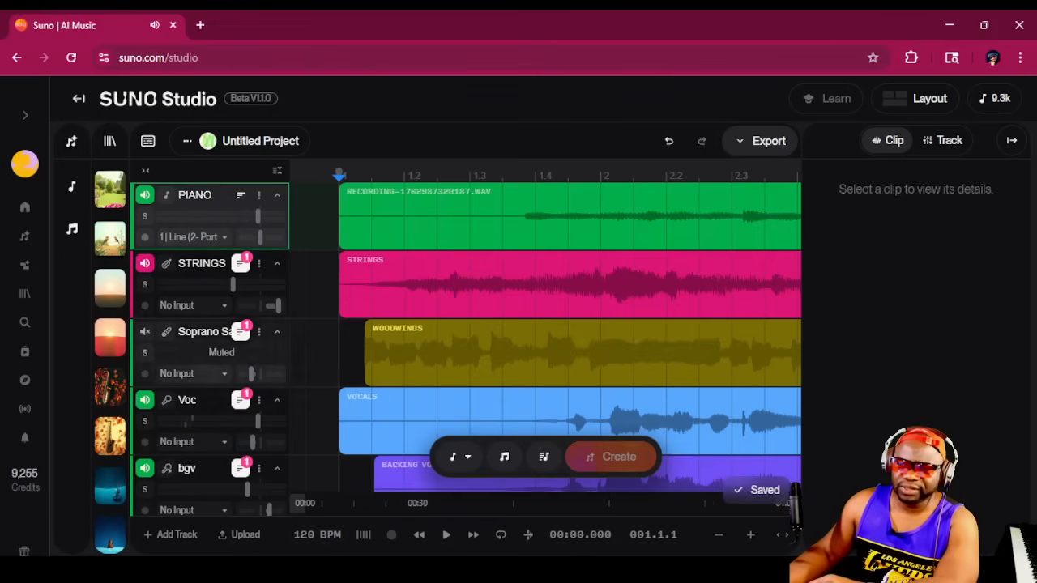
Step: Mute the PIANO and STRINGS tracks and play the lead and backing vocals on their own
left_click(145, 195)
left_click(144, 263)
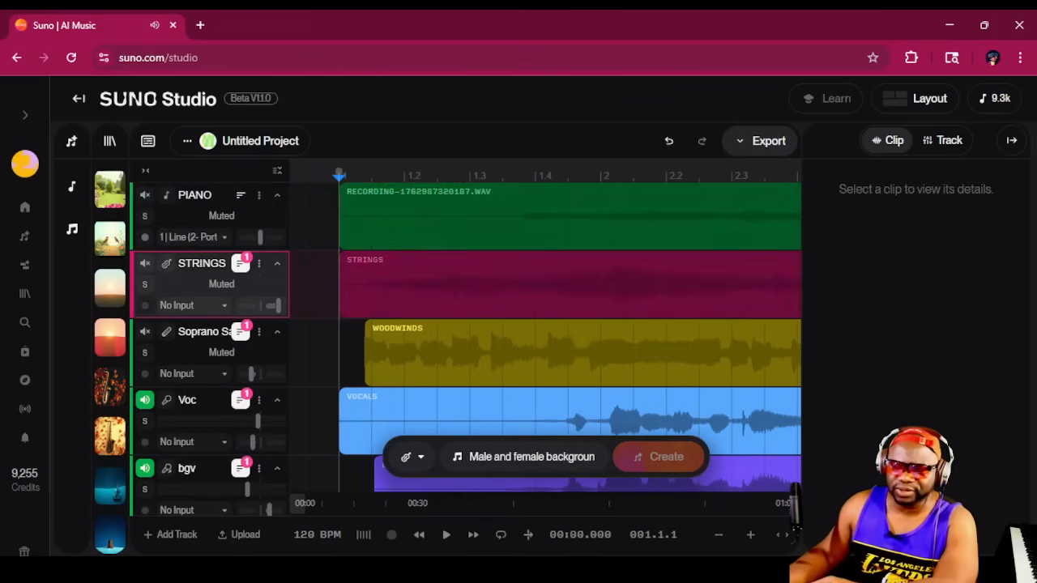
left_click(445, 535)
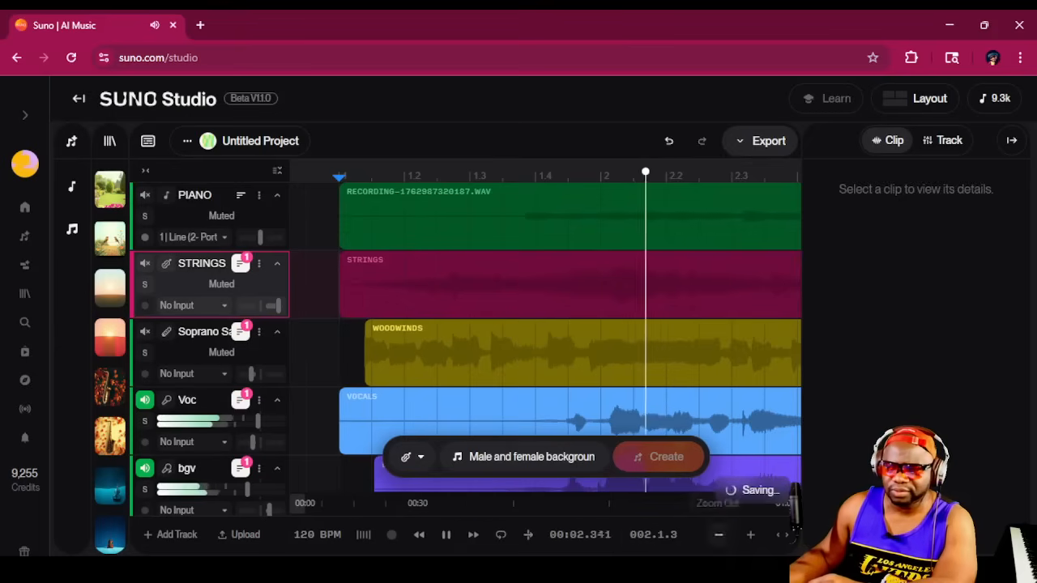
left_click(718, 534)
left_click(717, 535)
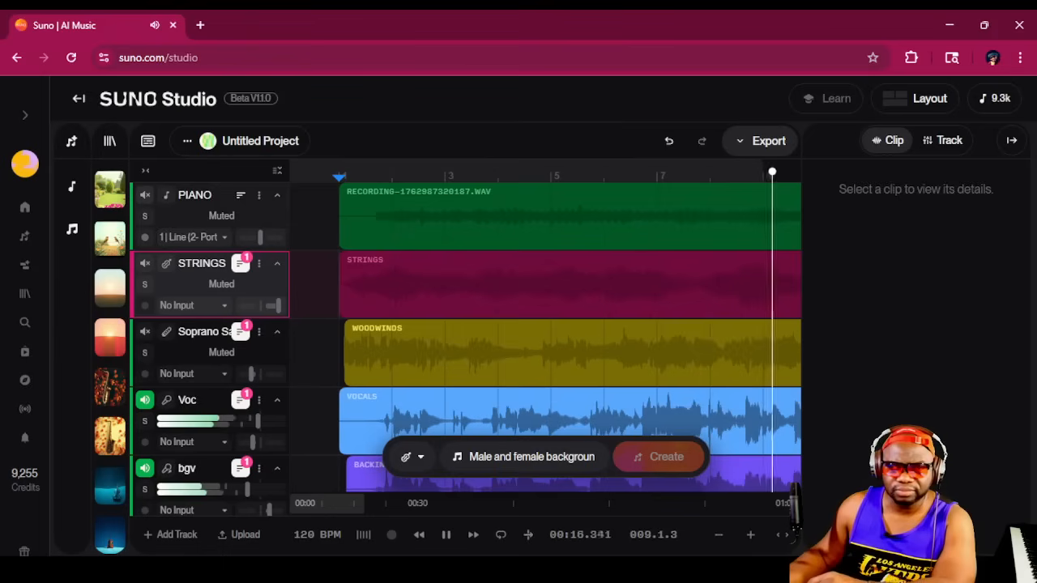
Step: Unmute the PIANO track, reduce its volume and pan it far left, checking the balance in playback
left_click(144, 195)
left_click_drag(257, 215, 222, 215)
left_click(445, 535)
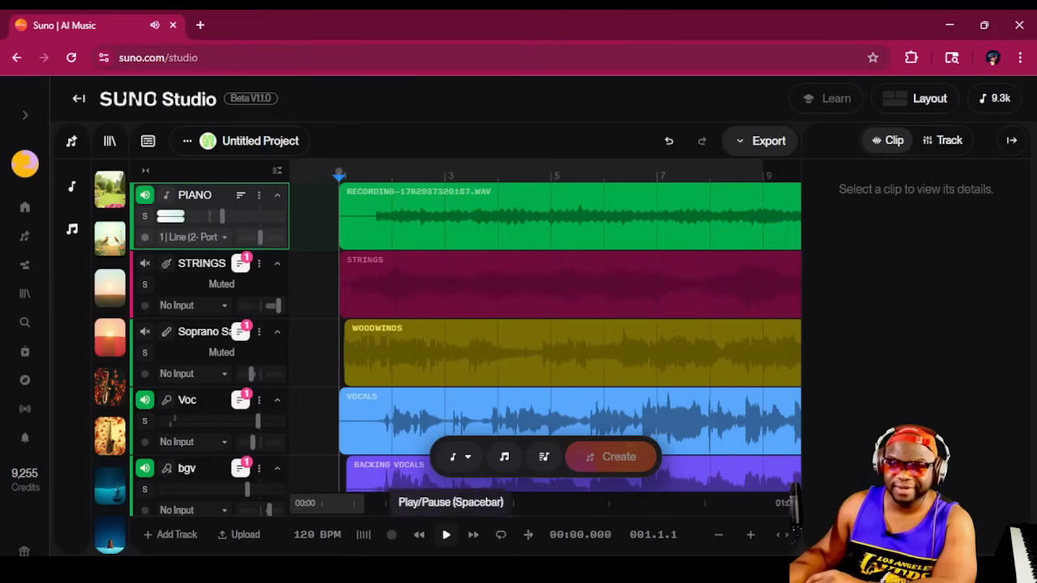
left_click_drag(222, 215, 255, 215)
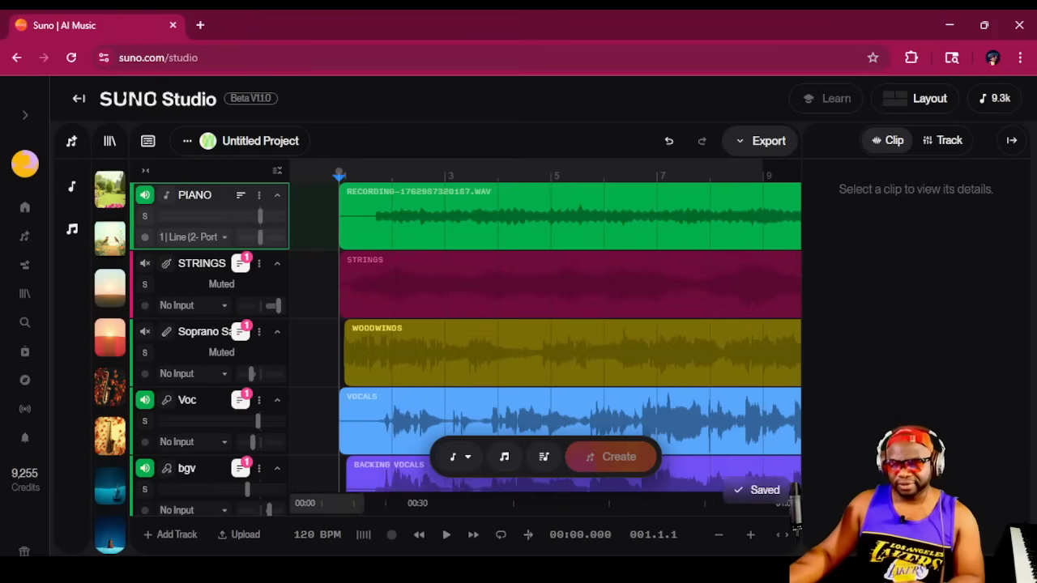
left_click(446, 535)
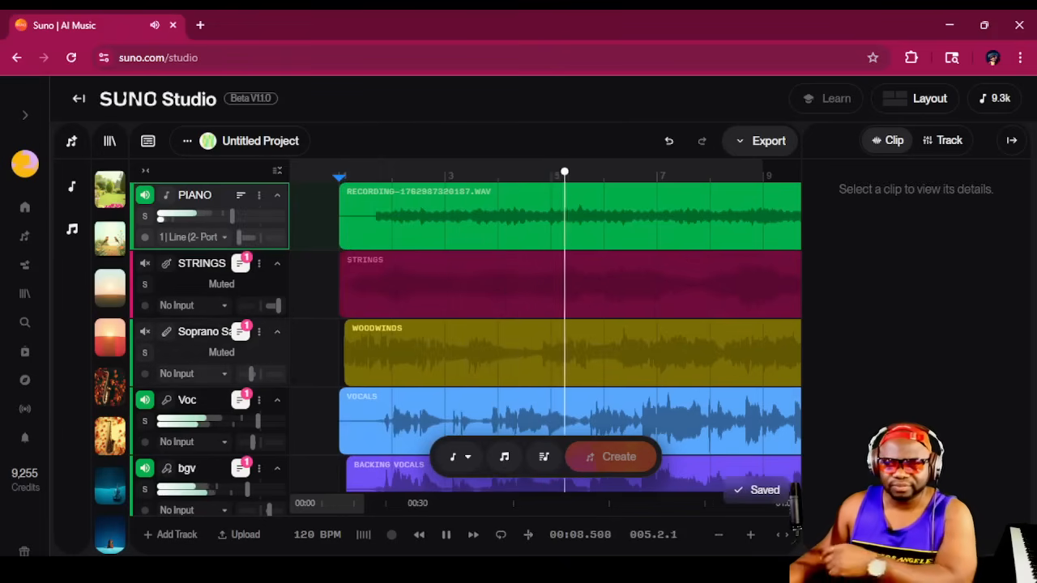
Step: Pan the Soprano Sax track far left, and unmute the STRINGS track with its pan far right and its volume slightly raised
left_click_drag(250, 373, 237, 373)
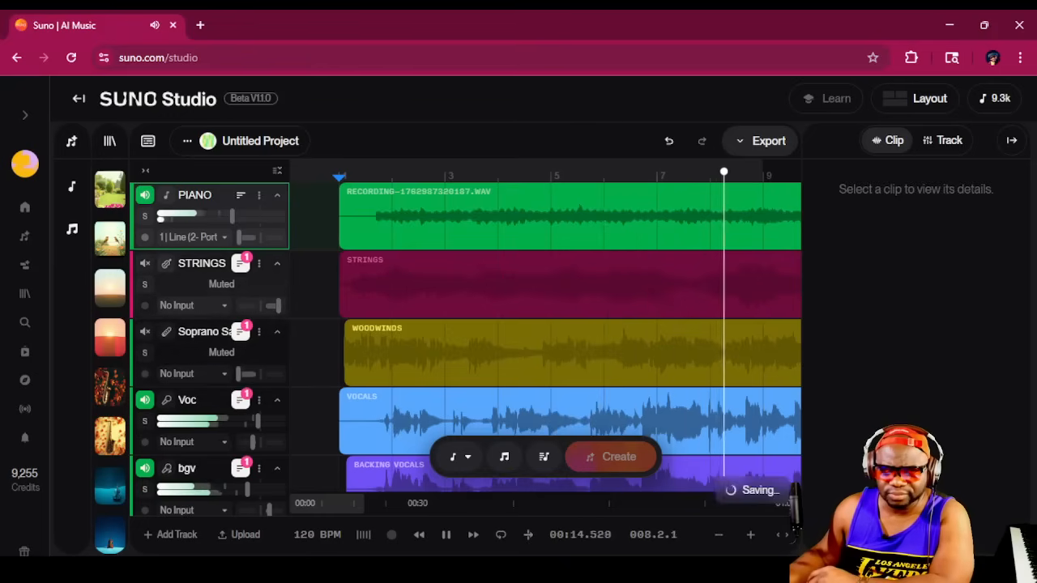
left_click(144, 263)
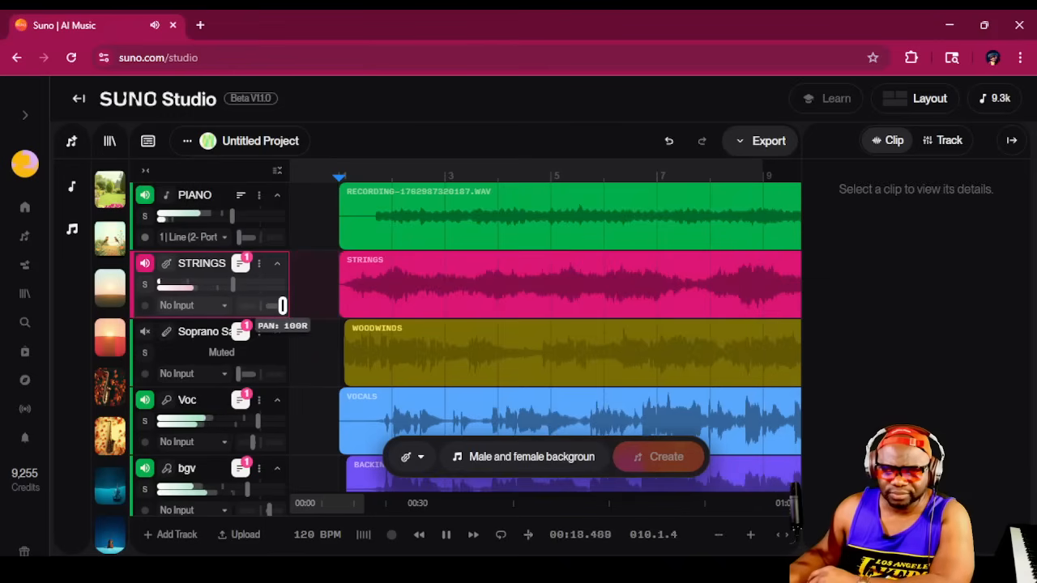
left_click_drag(277, 306, 236, 284)
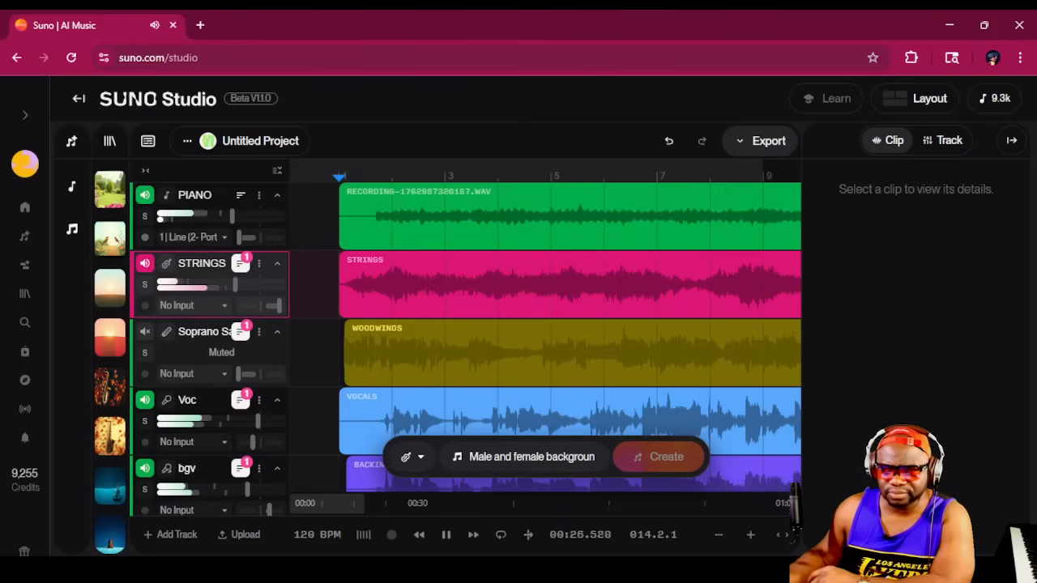
Step: Unmute the Soprano Sax track, raise its volume slightly and stop playback
left_click(144, 332)
left_click_drag(245, 352, 256, 352)
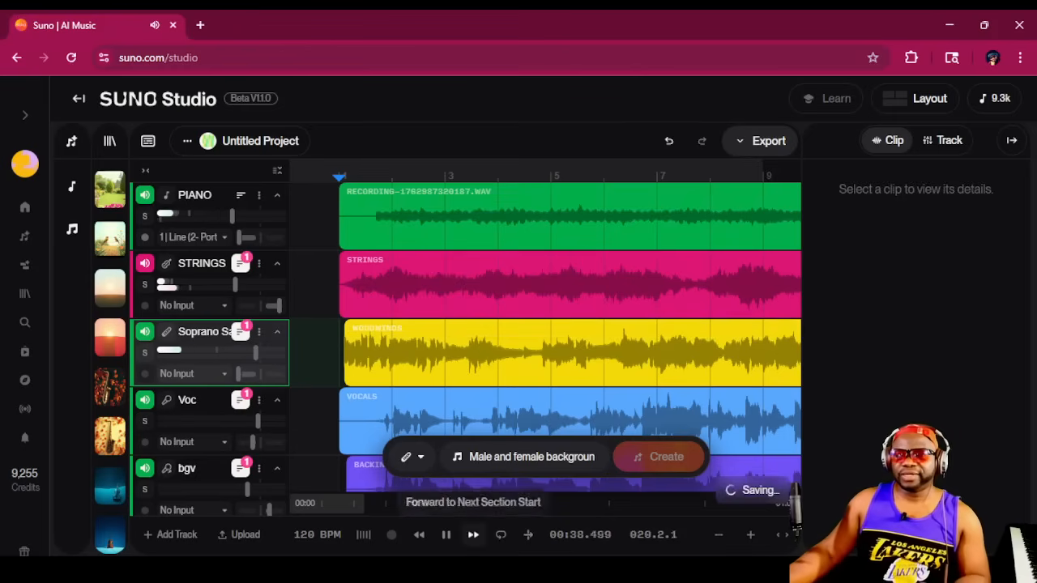
left_click(446, 535)
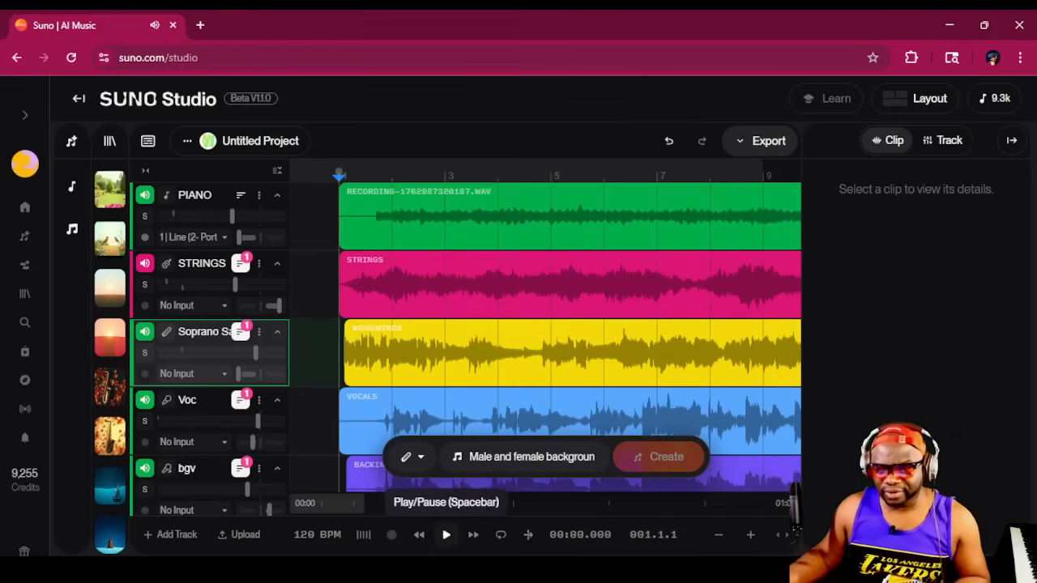
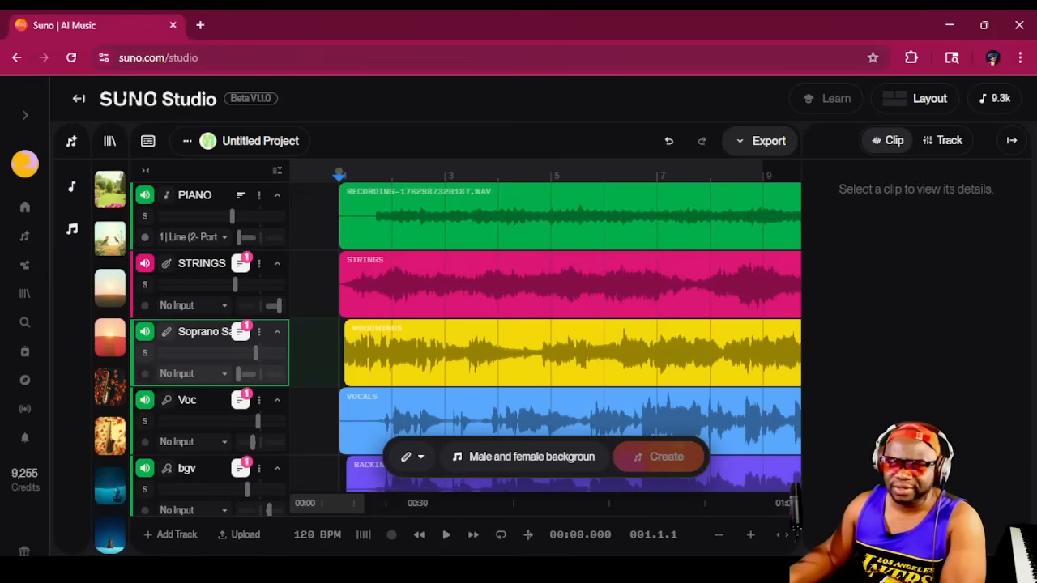
Step: Rename the project "GOING MY WAY"
left_click(187, 141)
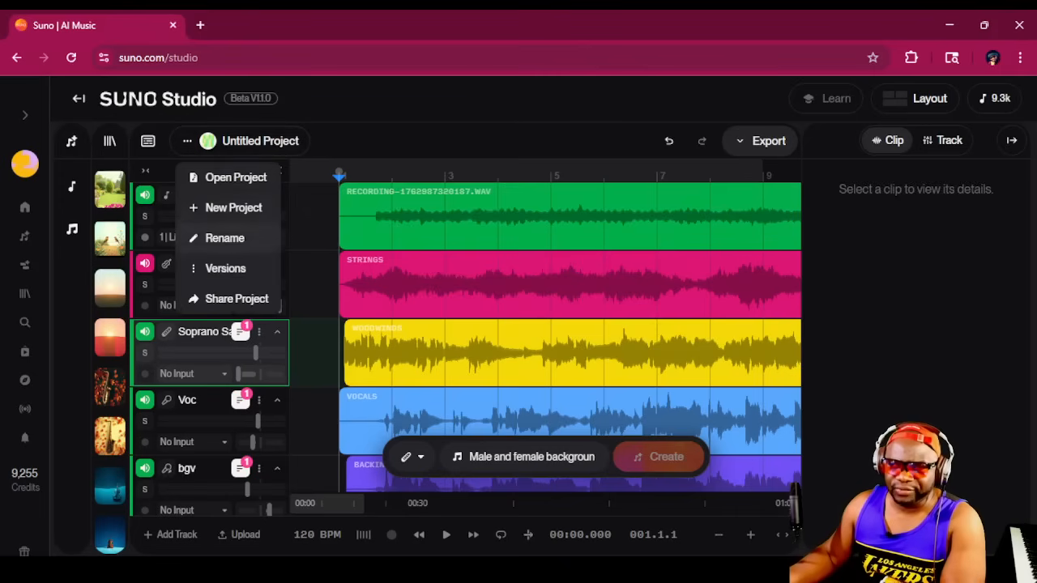
left_click(224, 239)
key("ctrl+a")
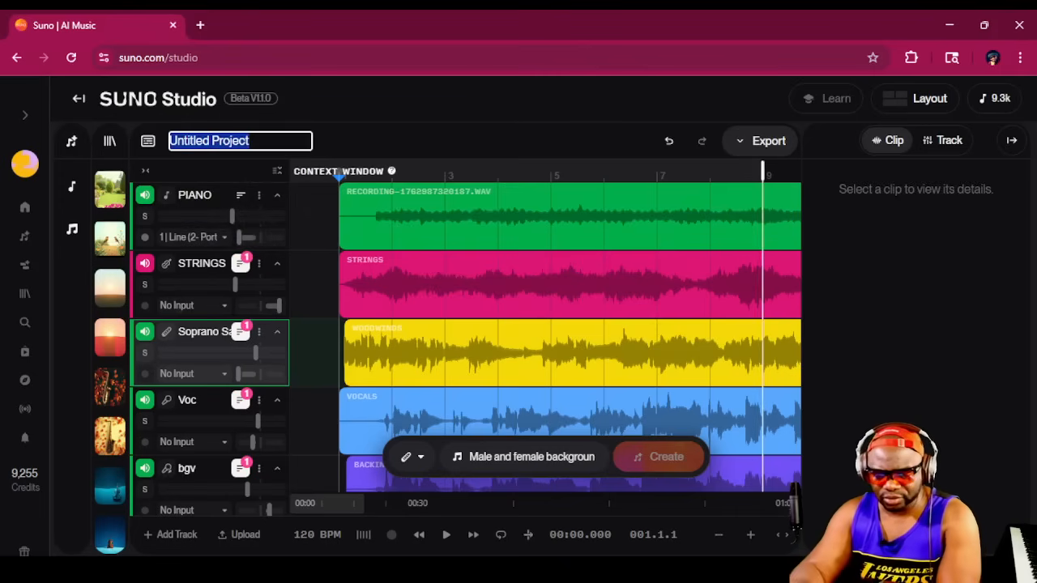
type("GOING MY WAY")
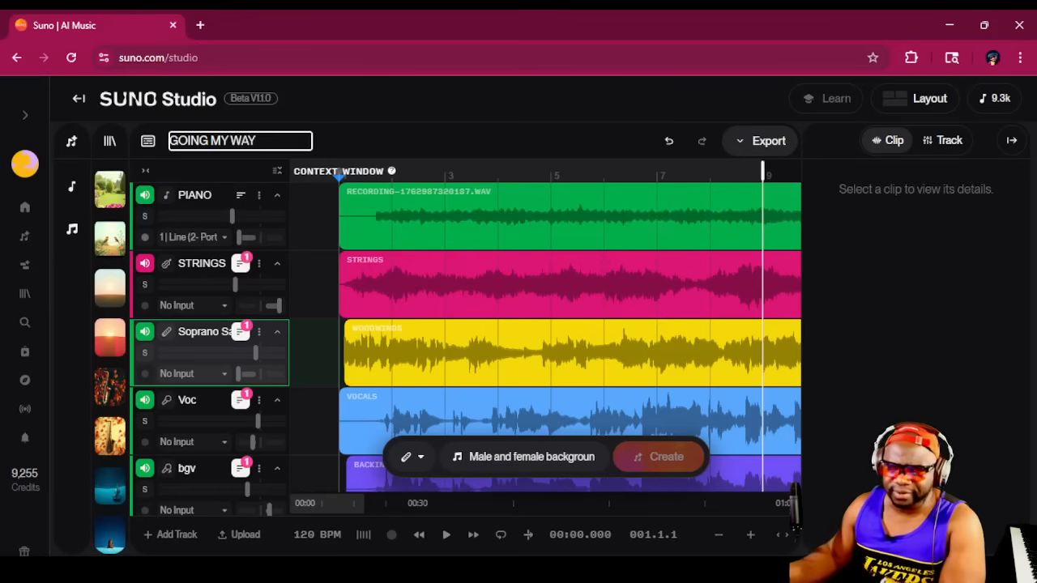
key("Return")
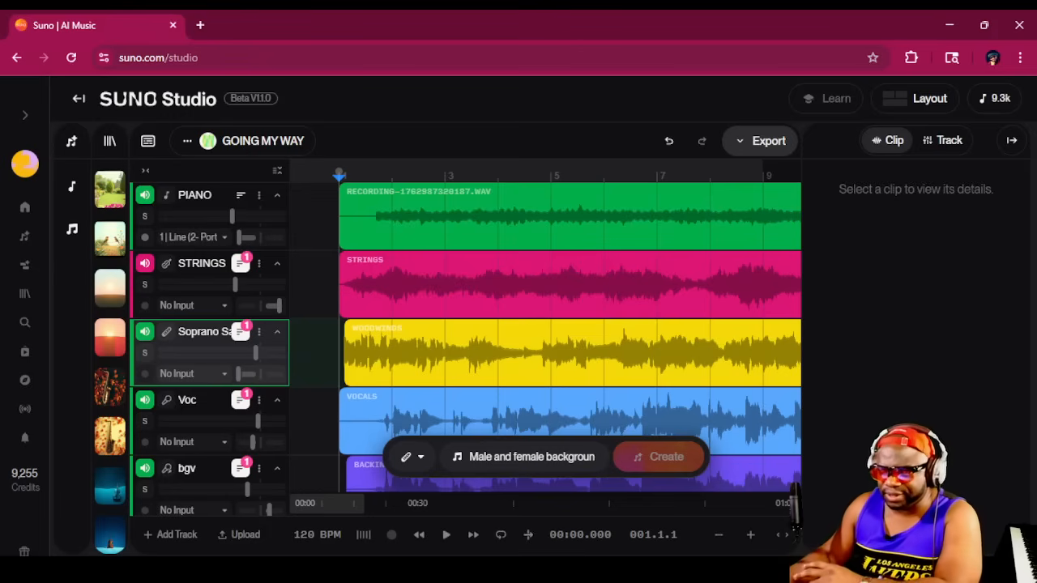
Step: Export the full song GOING MY WAY to the library and preview the saved version there
left_click(762, 140)
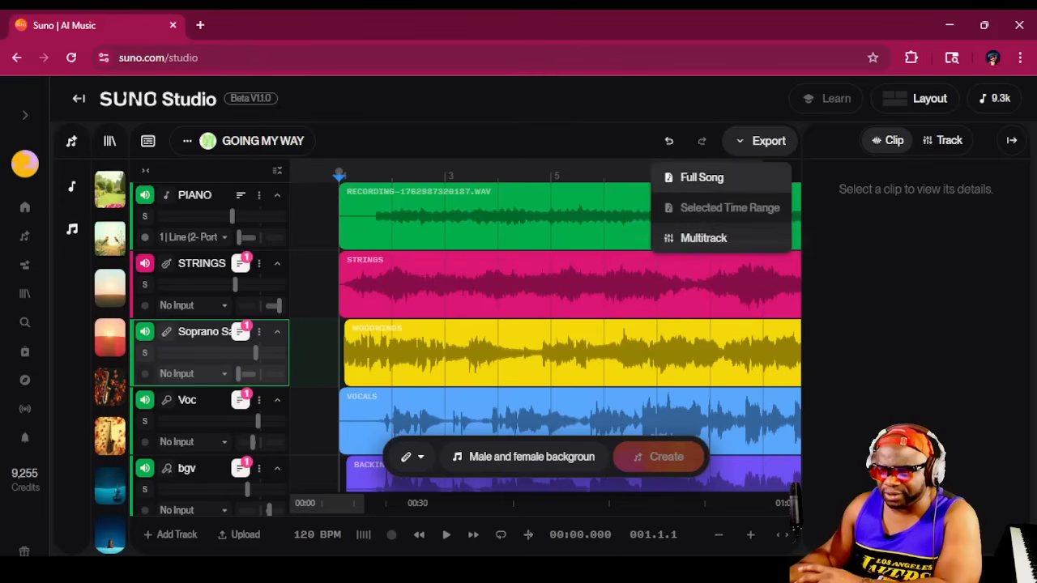
left_click(703, 177)
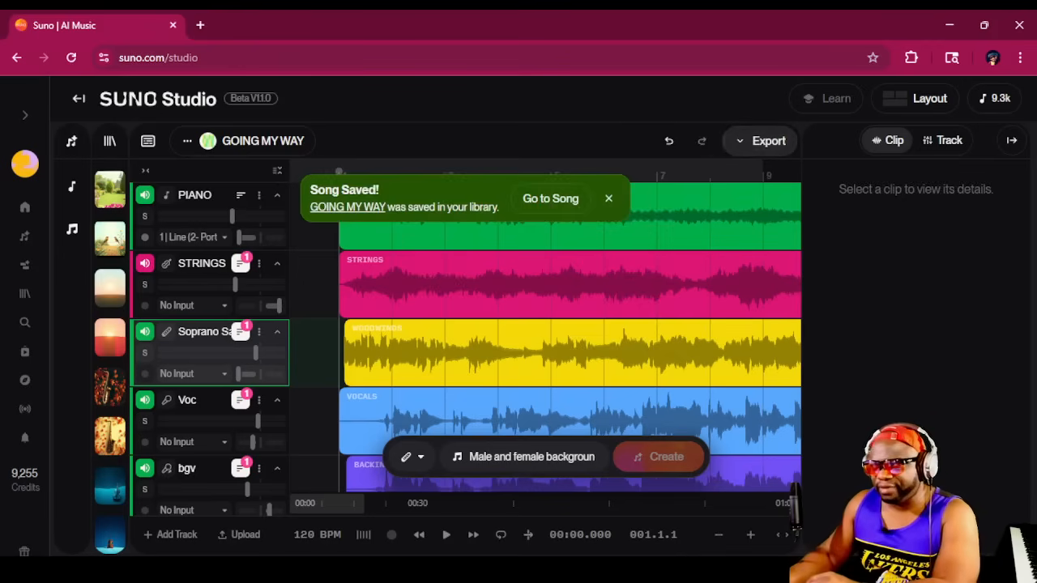
left_click(551, 198)
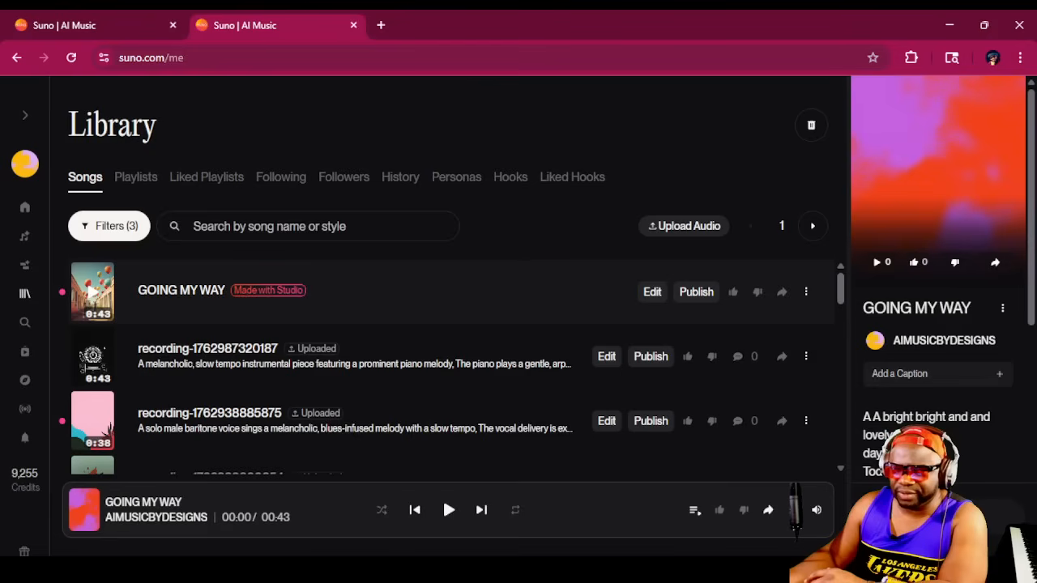
left_click(92, 291)
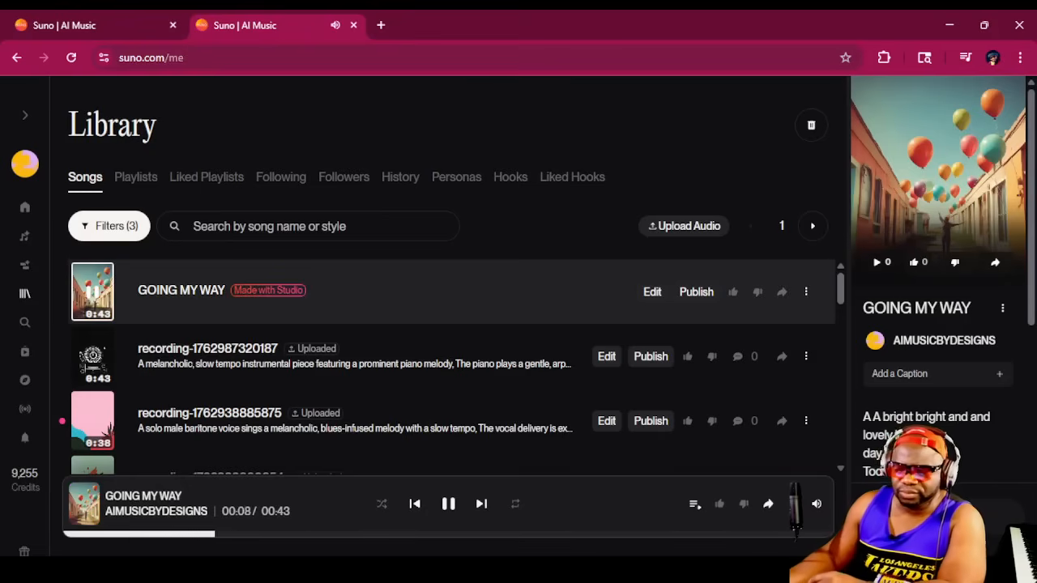
key("space")
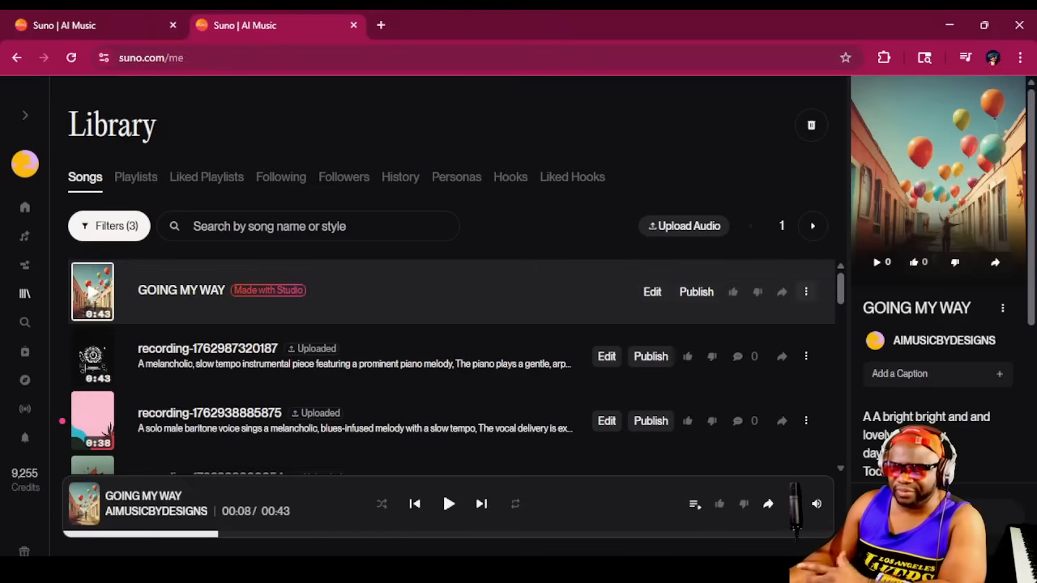
Step: Start a Cover of GOING MY WAY from the library, keeping the current lyrics
left_click(806, 292)
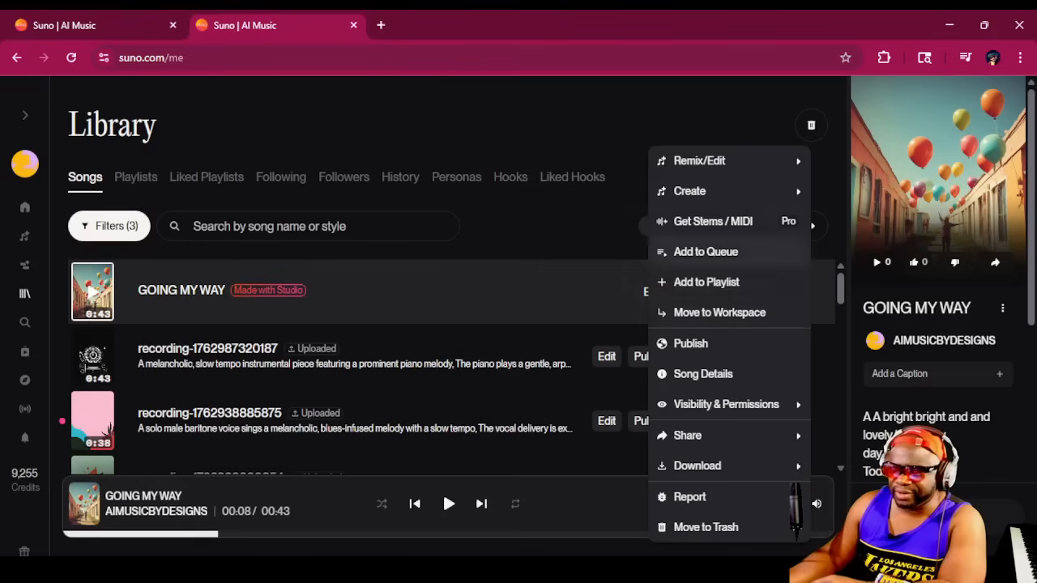
mouse_move(713, 160)
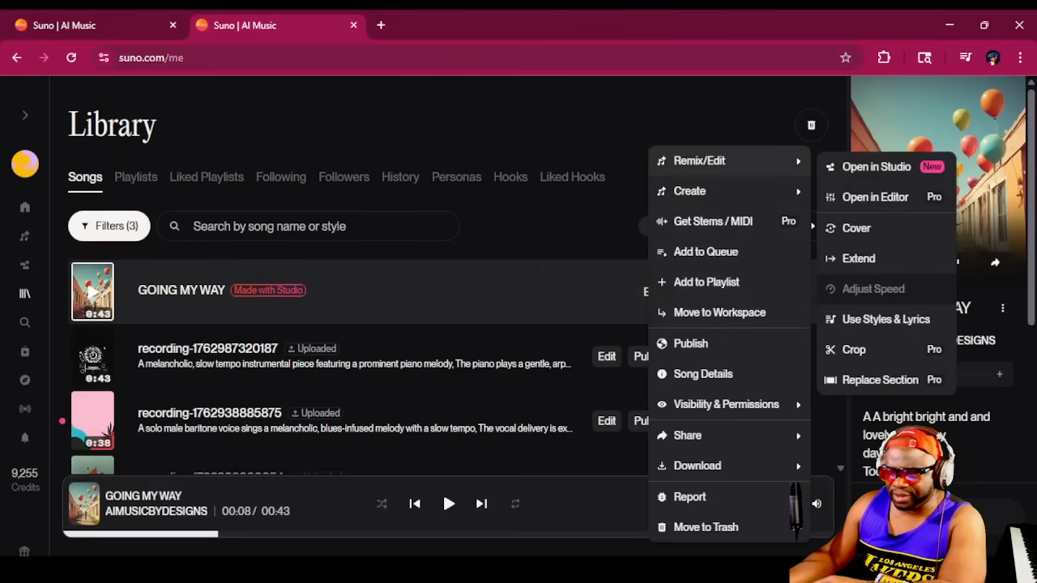
left_click(856, 227)
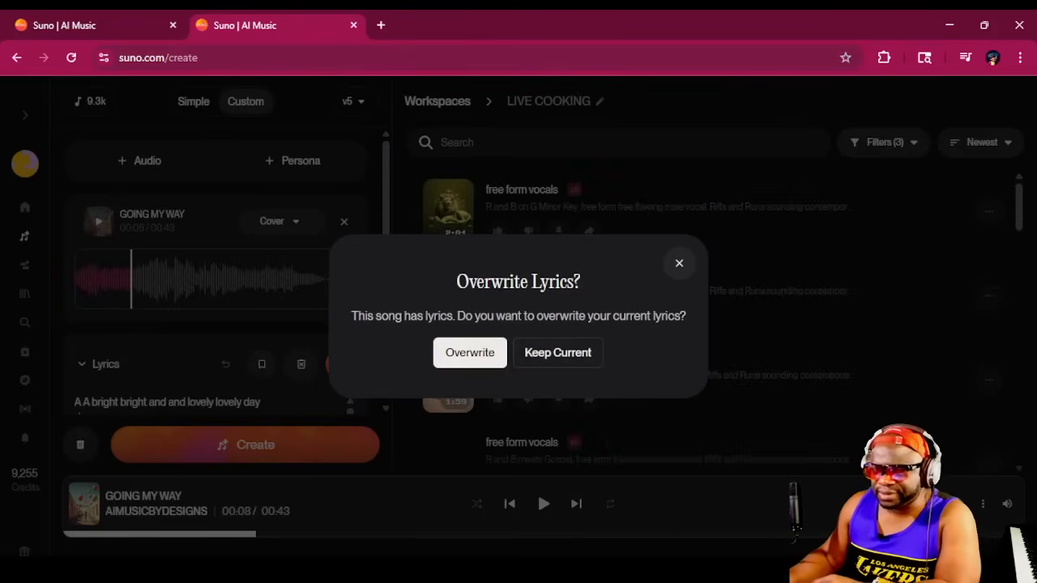
left_click(558, 352)
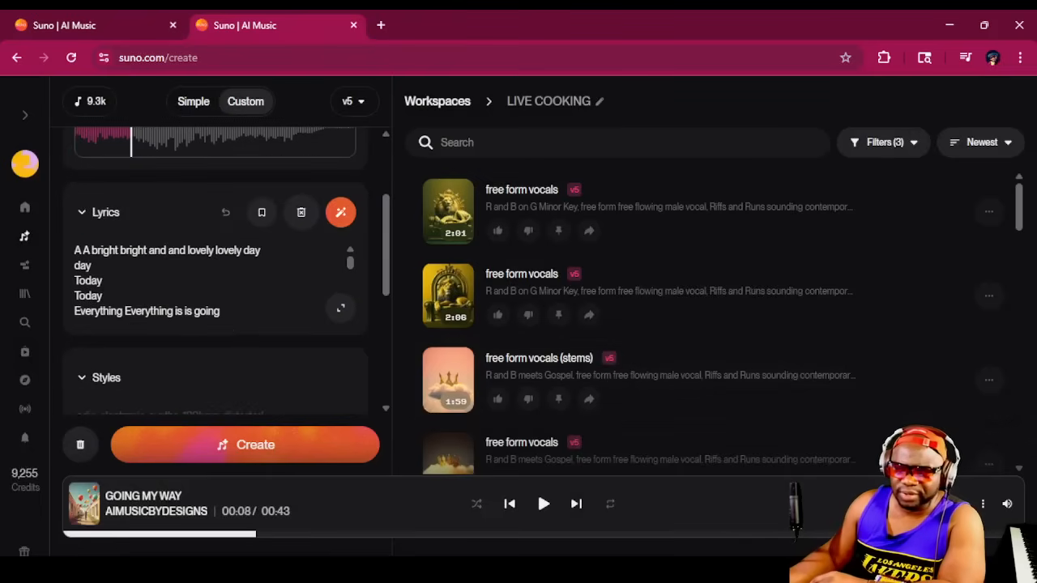
Step: Replace the cover's doubled-word lyrics with the copied clean version, ending in "stress free is all I wanna be." and [OUTTRO]
scroll(207, 281, "down", 1)
scroll(195, 279, "up", 8)
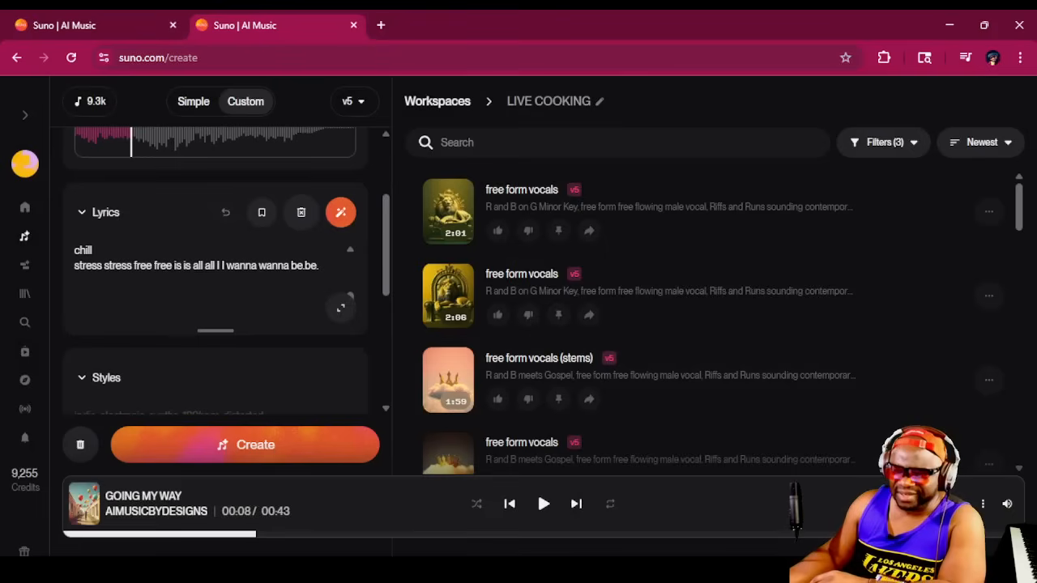
scroll(194, 279, "up", 2)
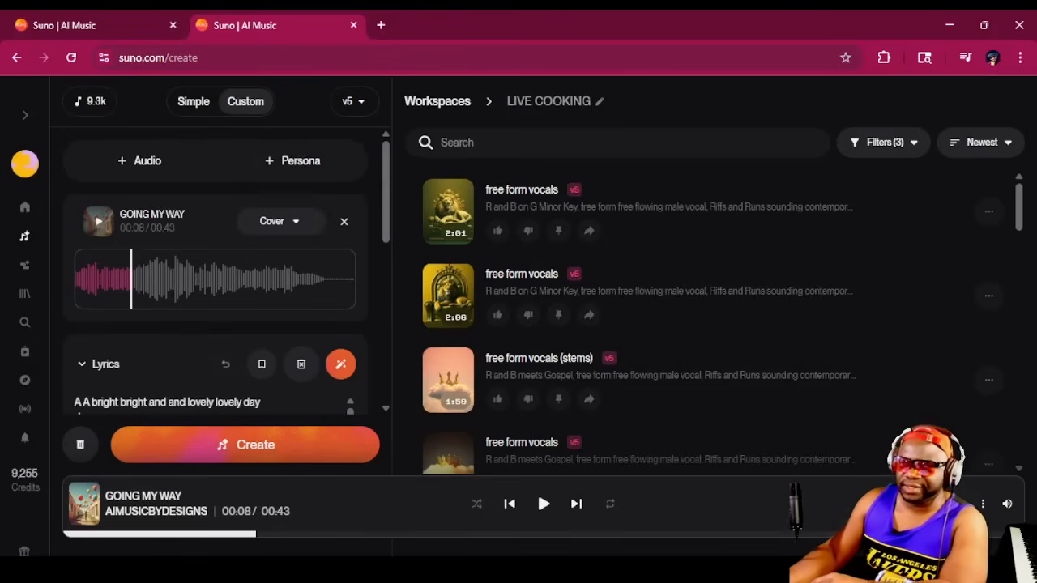
scroll(215, 267, "down", 4)
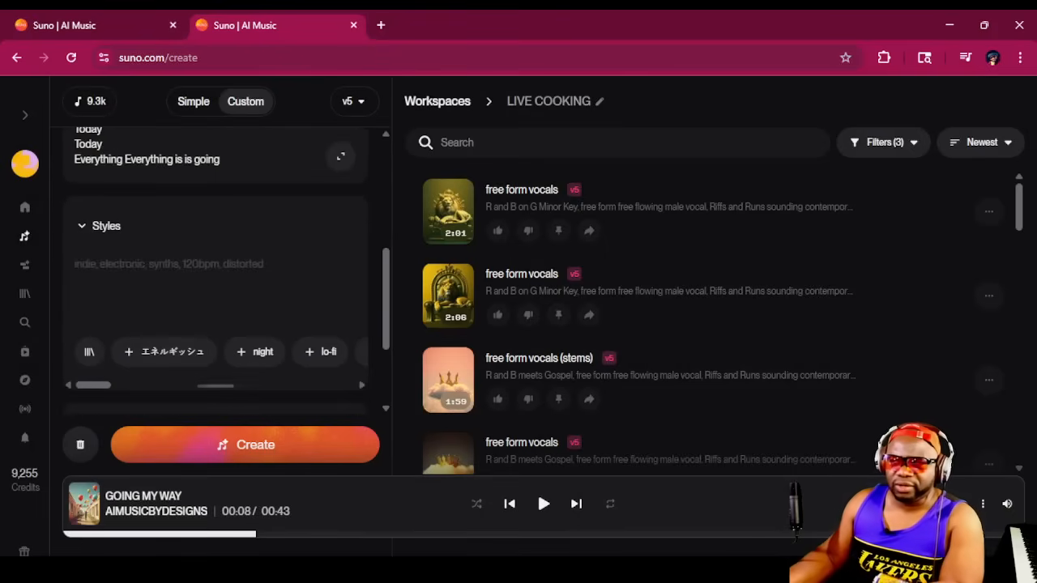
scroll(215, 267, "up", 2)
scroll(203, 292, "down", 6)
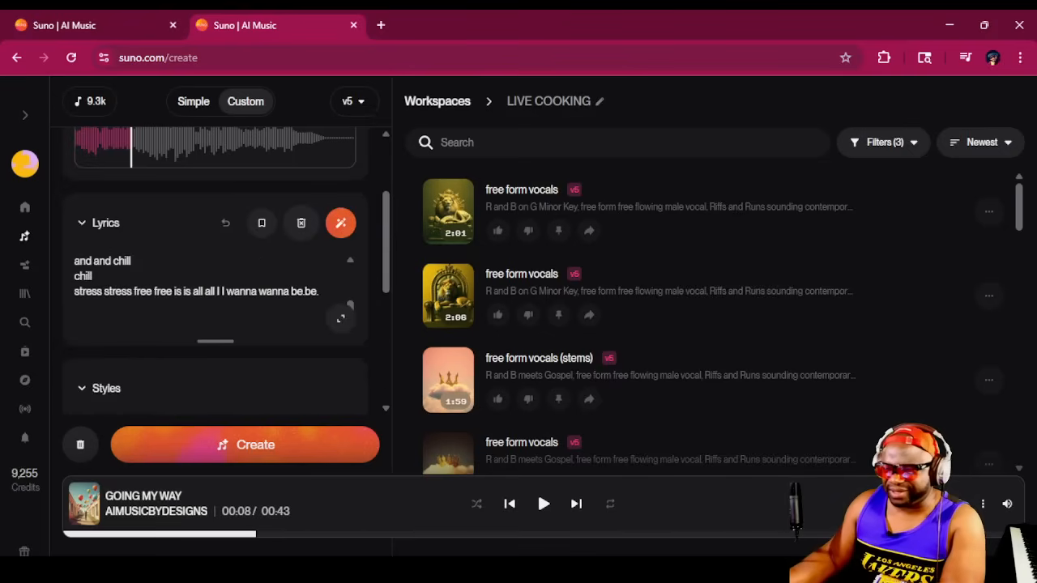
scroll(203, 283, "down", 1)
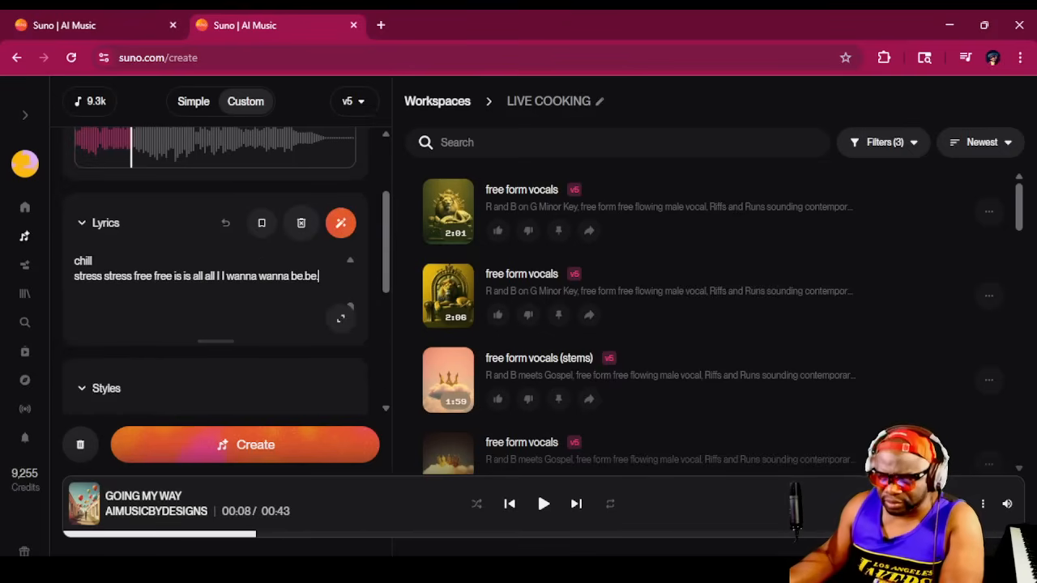
type("ight! Tonight! Tonight! I I will will be be glad glad")
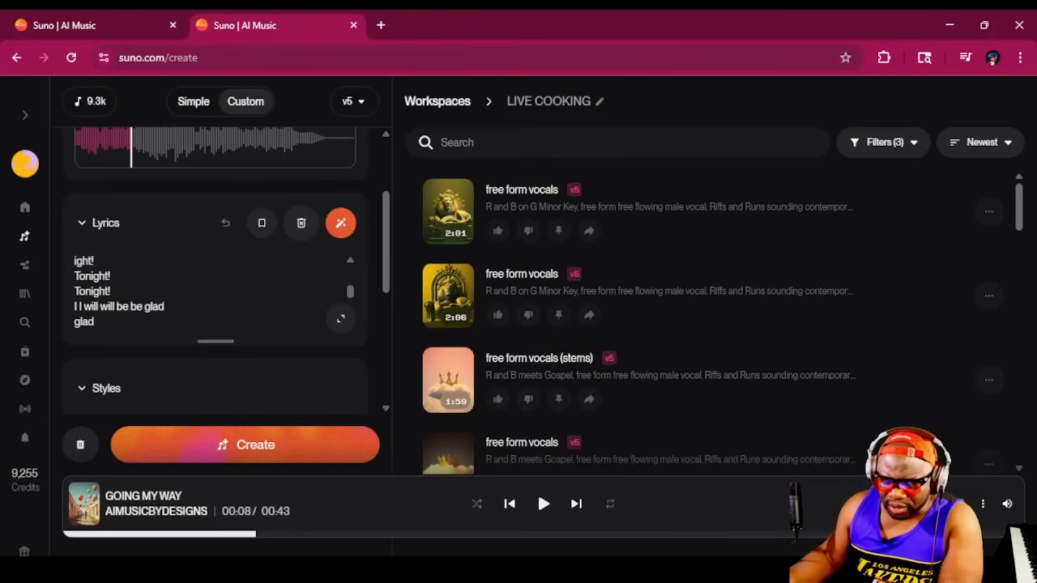
key("ctrl+a")
key("ctrl+v")
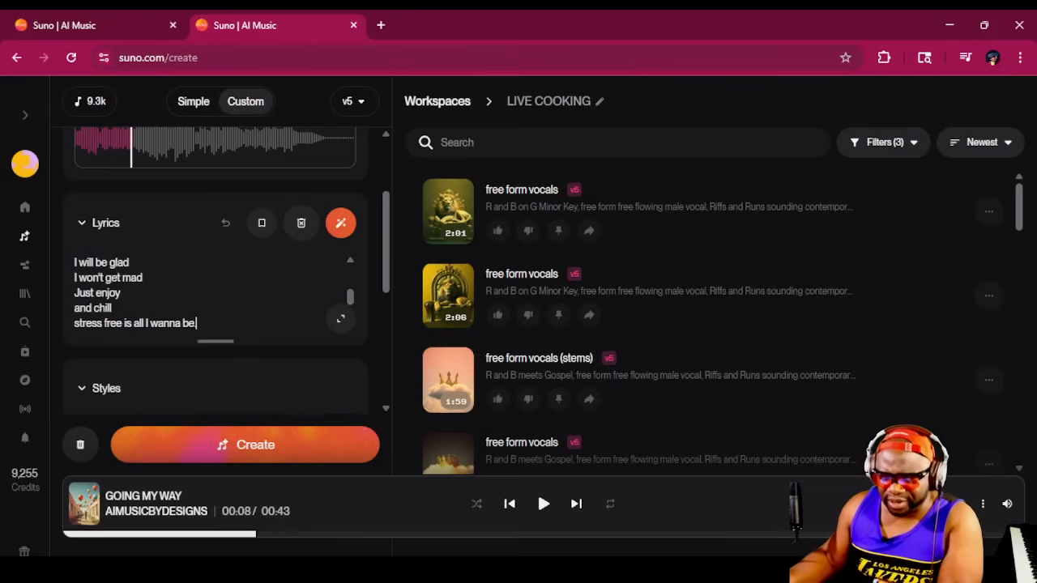
key("ctrl+Home")
scroll(214, 276, "down", 3)
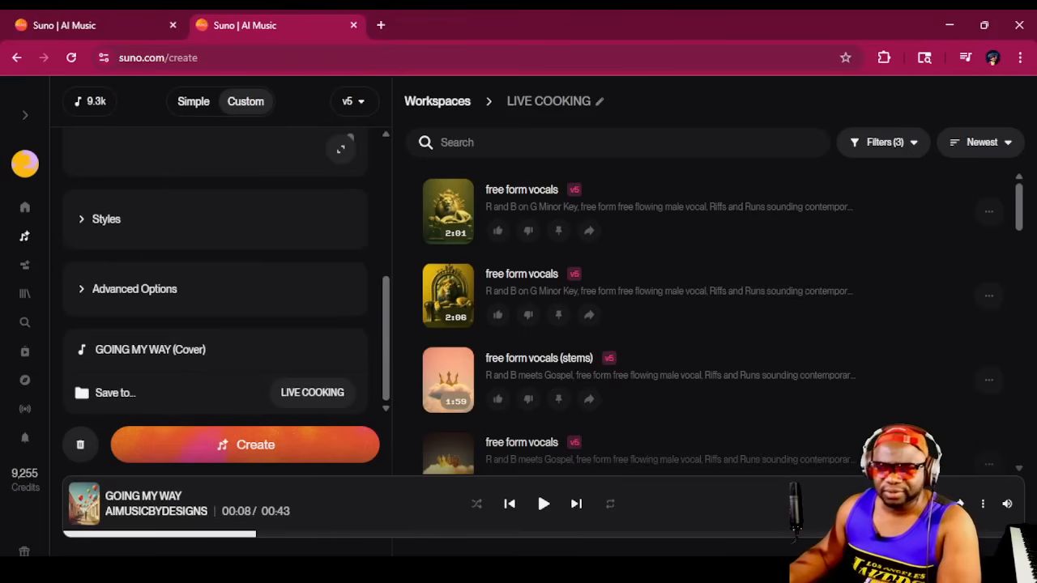
Step: Set the cover's style to NEO SOUL and its Audio Influence to 78%
left_click(106, 218)
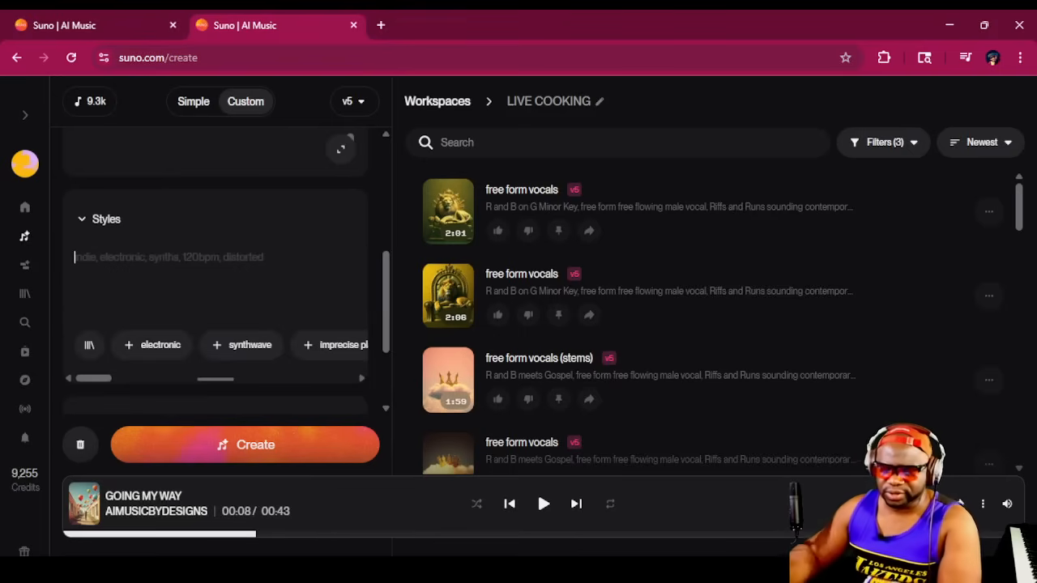
type("NEO SOUL")
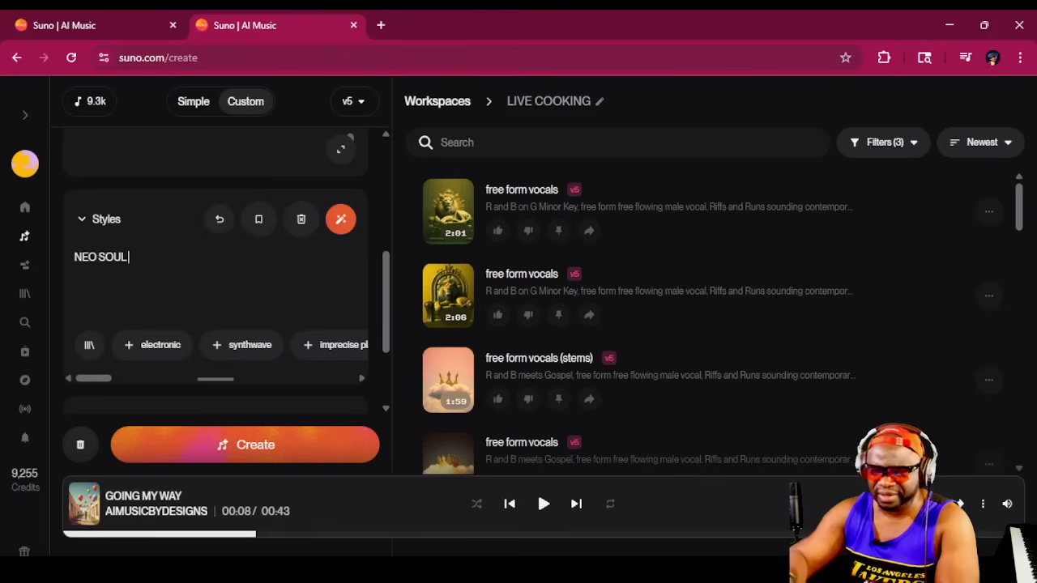
scroll(215, 267, "down", 2)
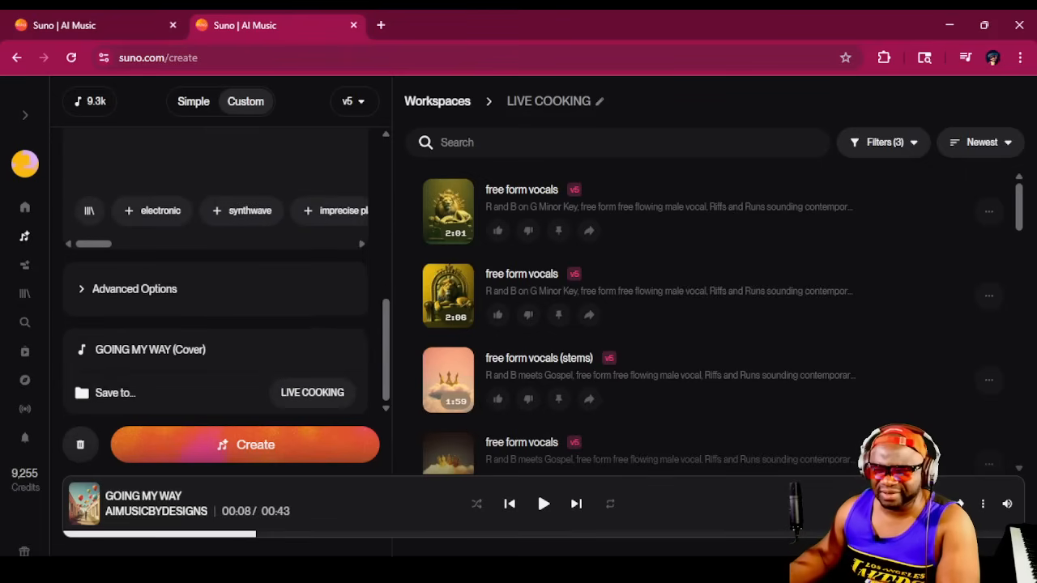
left_click(134, 289)
scroll(134, 289, "down", 4)
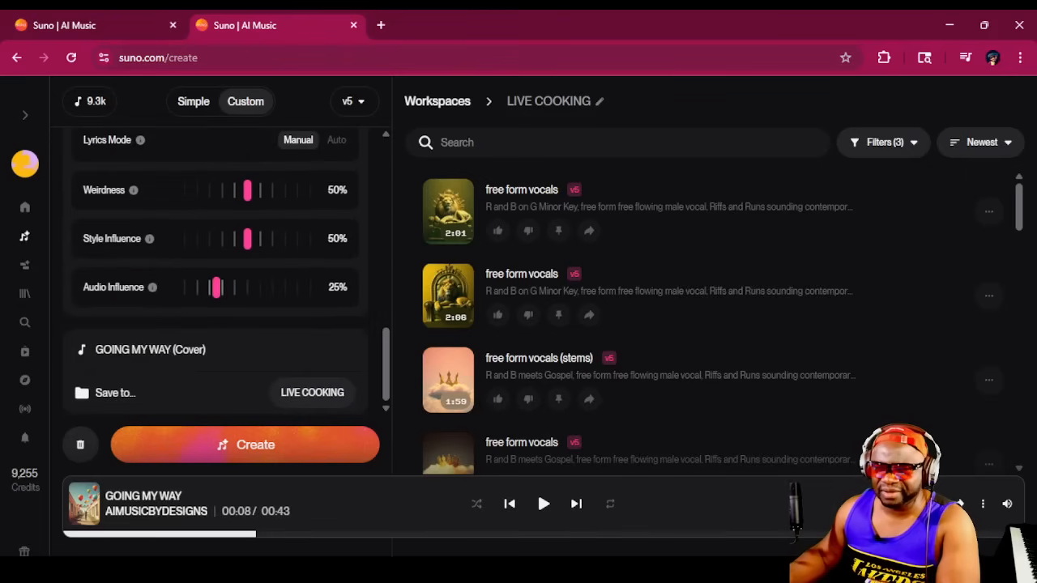
left_click_drag(216, 287, 282, 287)
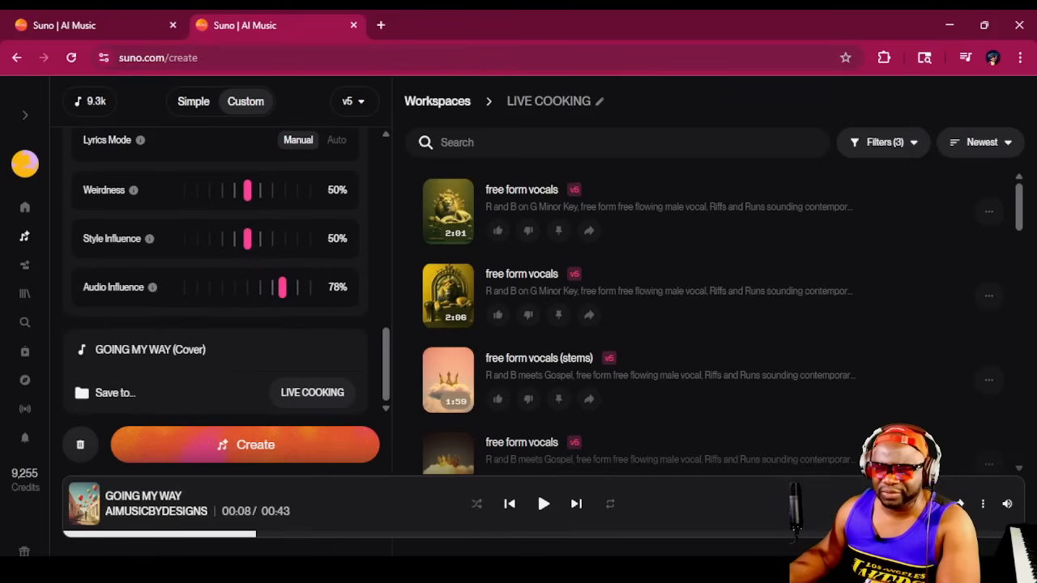
Step: Title the cover "GOING MY WAY (Cover) - PLAIN NEO" and generate it with the v5 model
triple_click(205, 349)
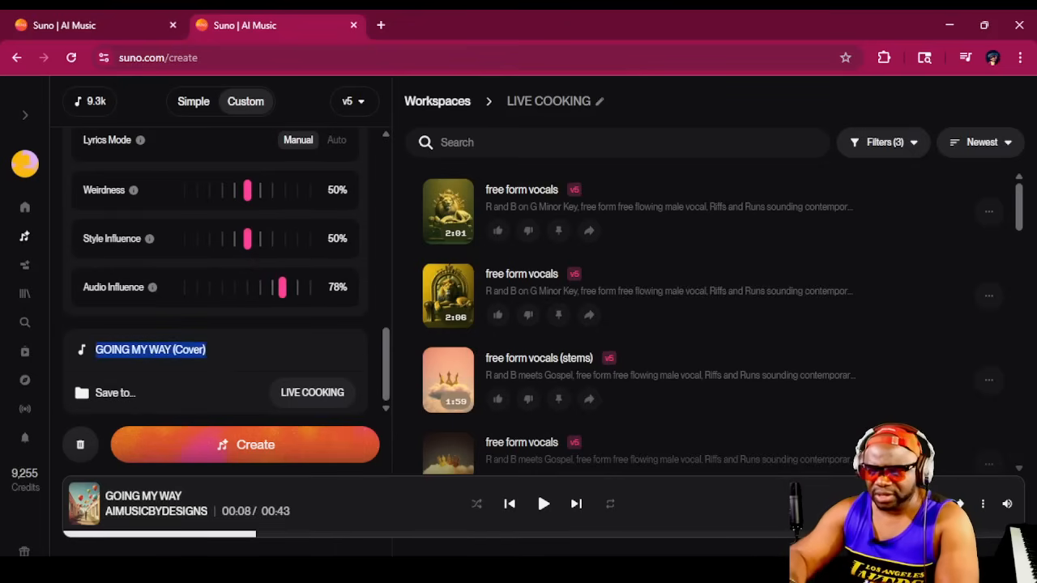
key("End")
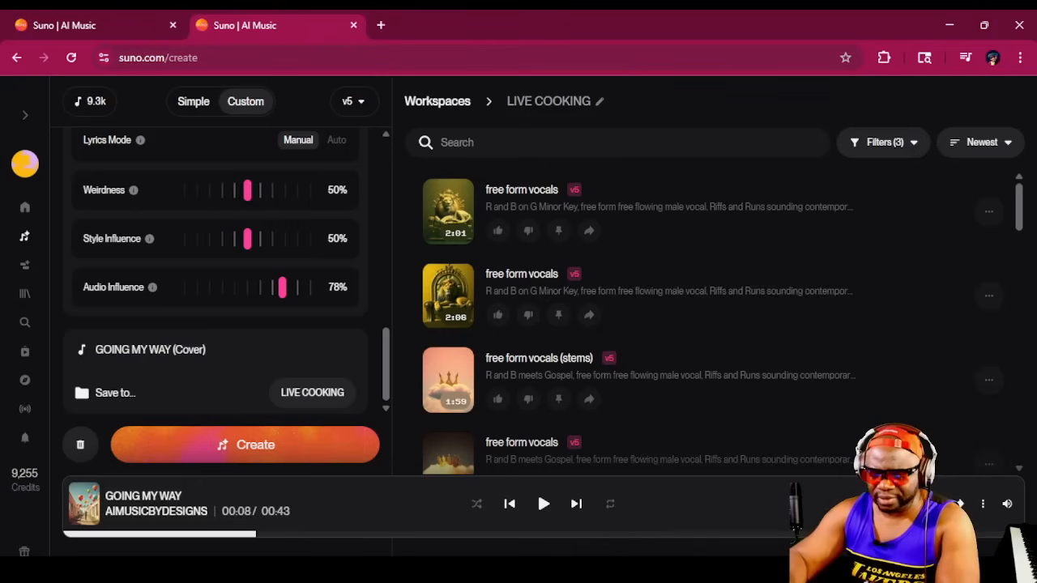
type("- PLAIN NEO")
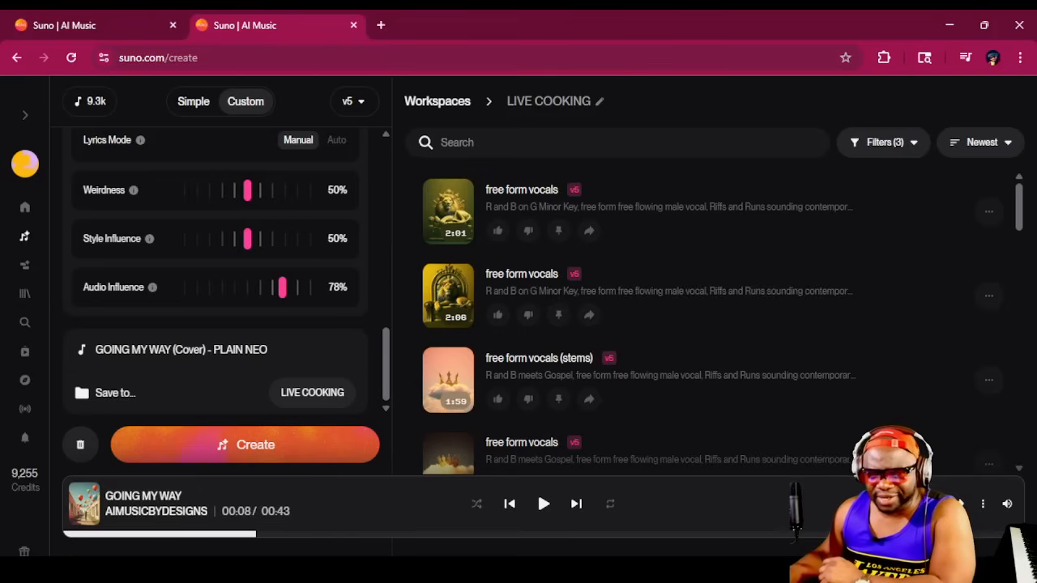
scroll(219, 272, "up", 10)
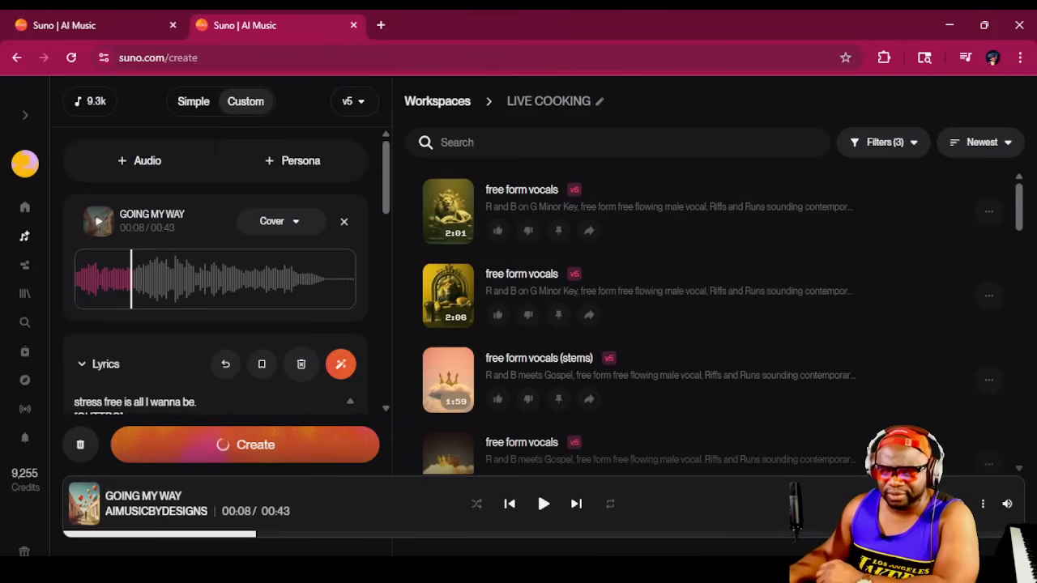
Step: Change the song title to "2-GOING MY WAY (Cover) - PLAIN NEO2" for a second cover
scroll(218, 275, "down", 10)
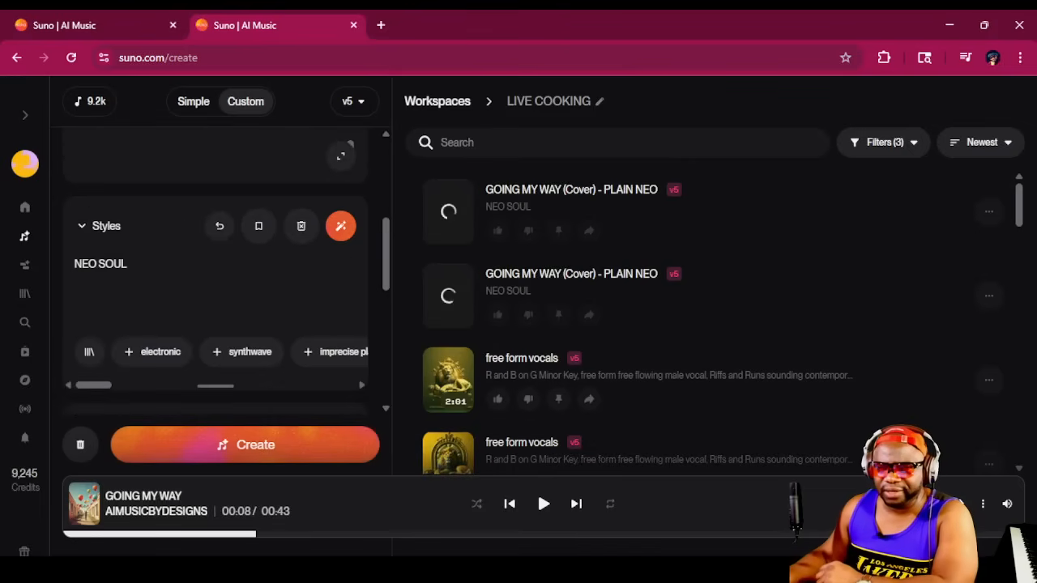
scroll(219, 275, "down", 2)
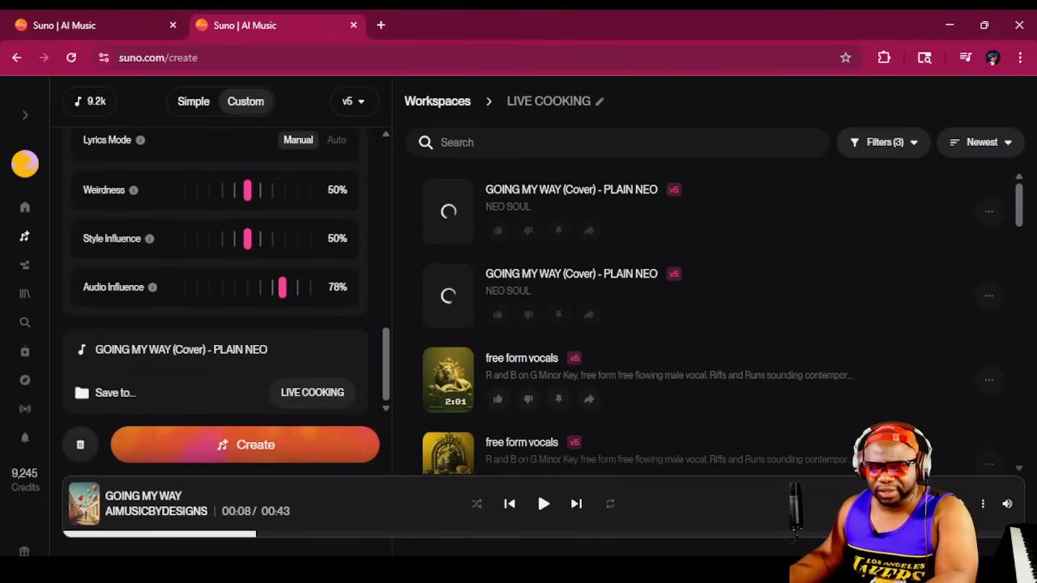
type("2")
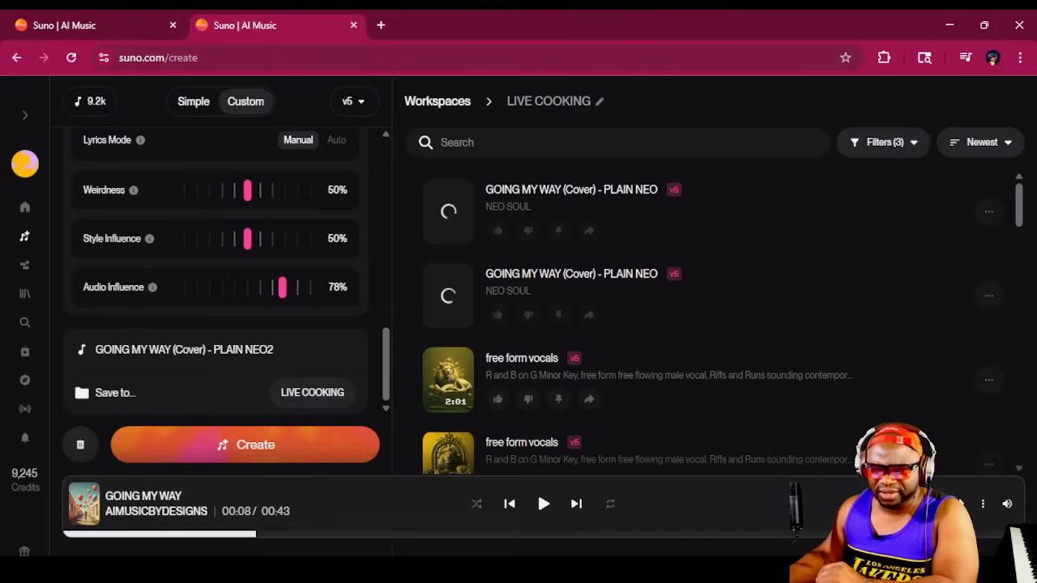
type("2-")
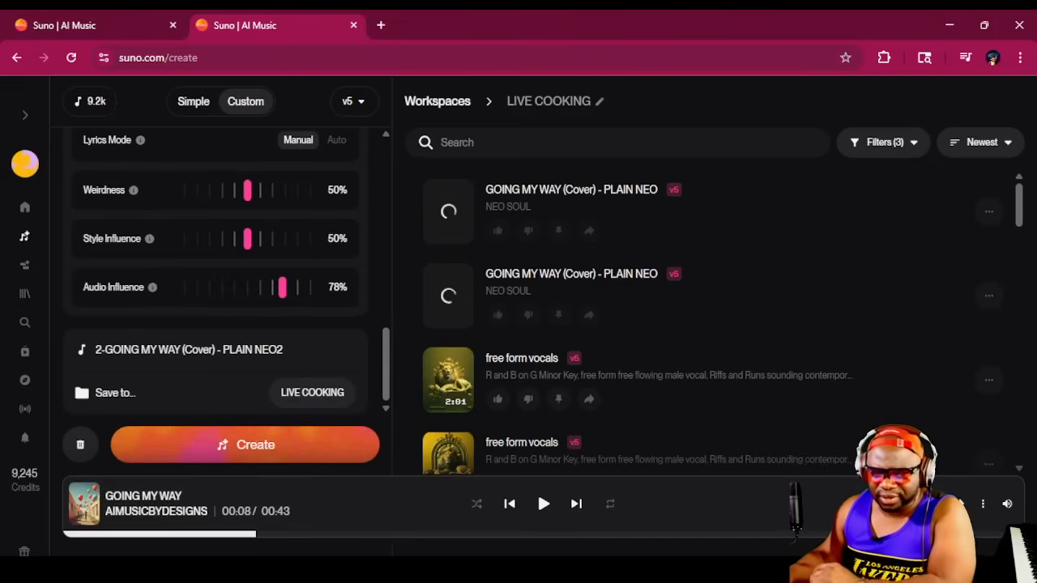
Step: Switch the generation model to v4.5+ and generate the second NEO SOUL cover with it
scroll(219, 267, "up", 10)
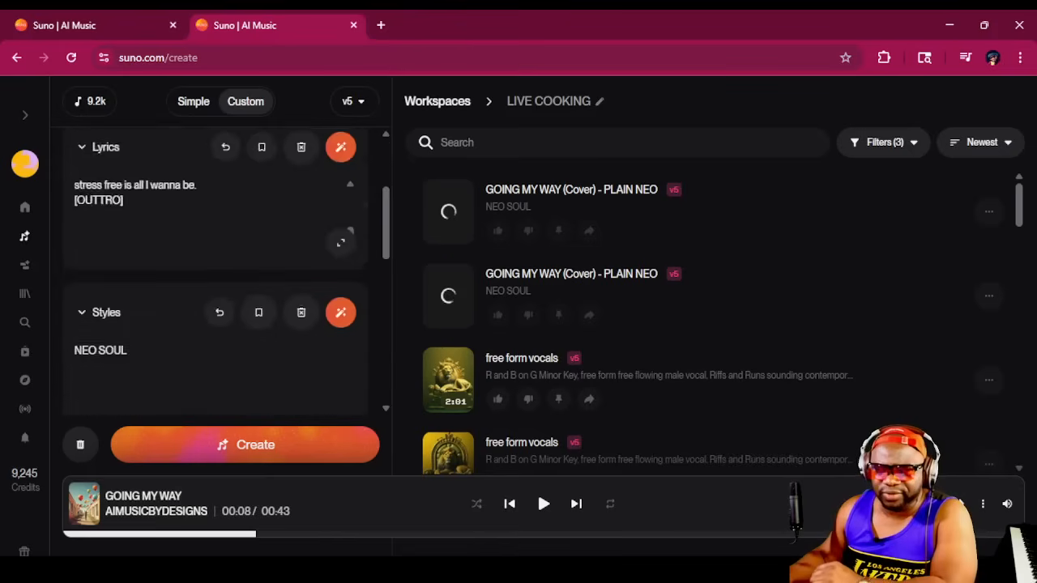
left_click(354, 101)
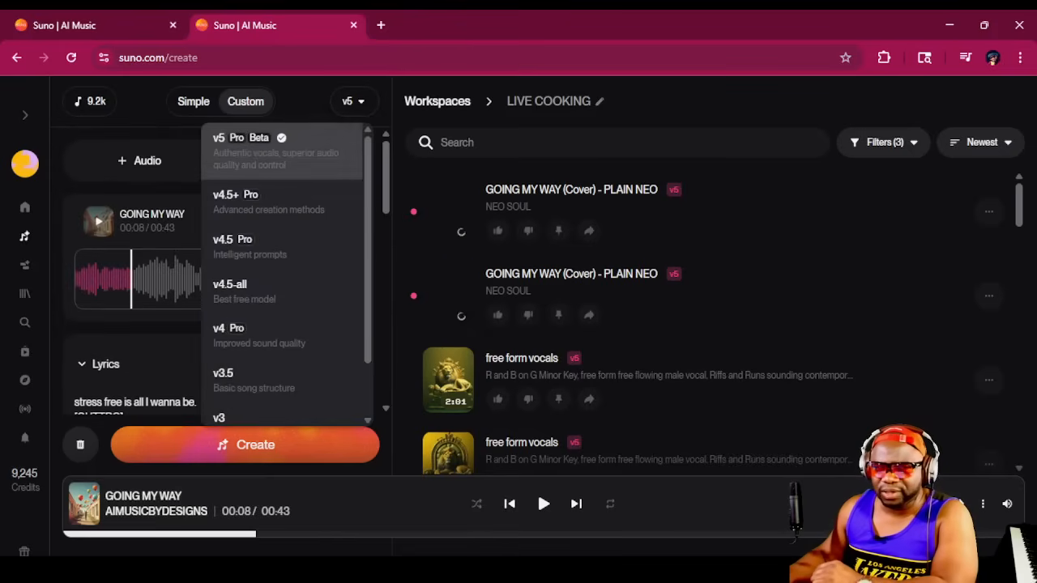
left_click(280, 200)
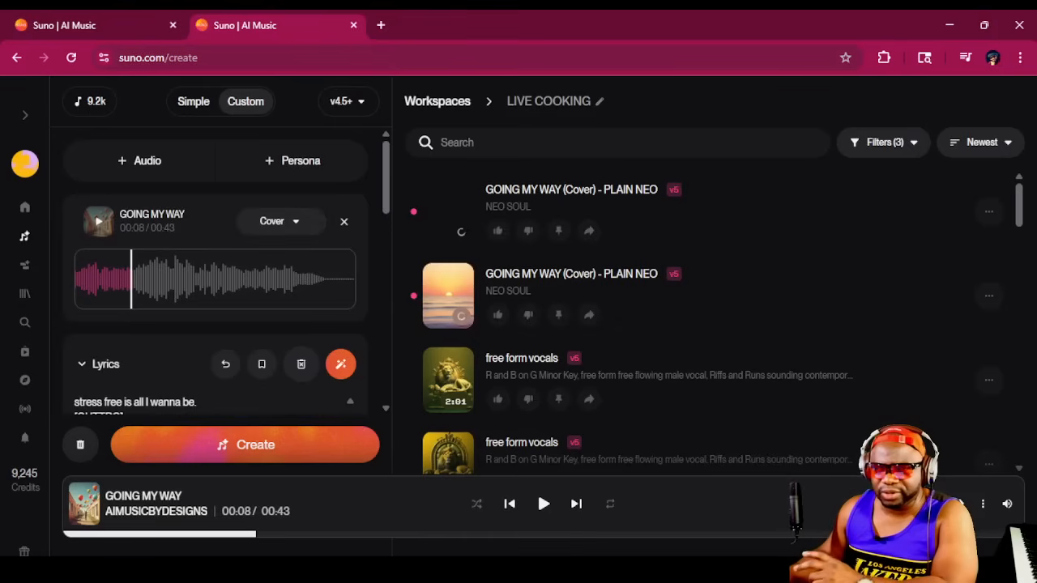
scroll(219, 267, "down", 10)
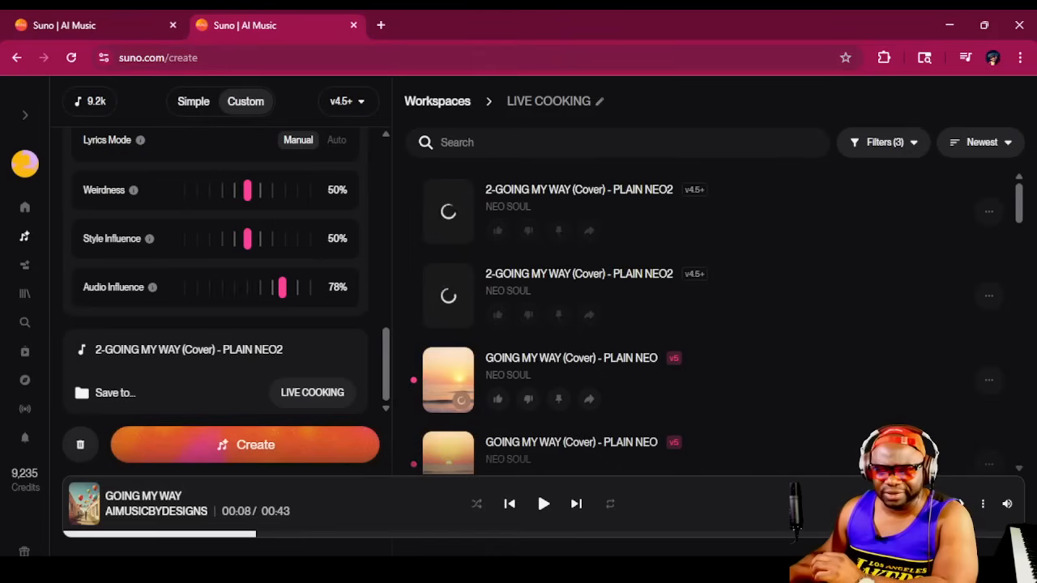
scroll(218, 267, "up", 5)
scroll(215, 268, "up", 3)
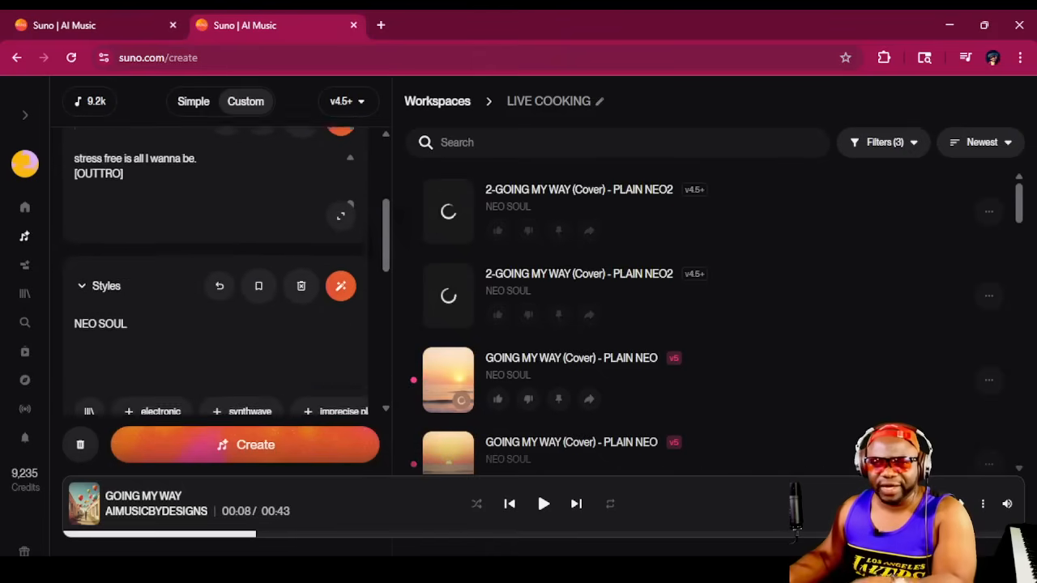
Step: Add the Lorna persona to the GOING MY WAY cover, overwriting the current styles with the persona's own styles
scroll(162, 300, "up", 5)
scroll(162, 300, "down", 1)
scroll(162, 299, "up", 5)
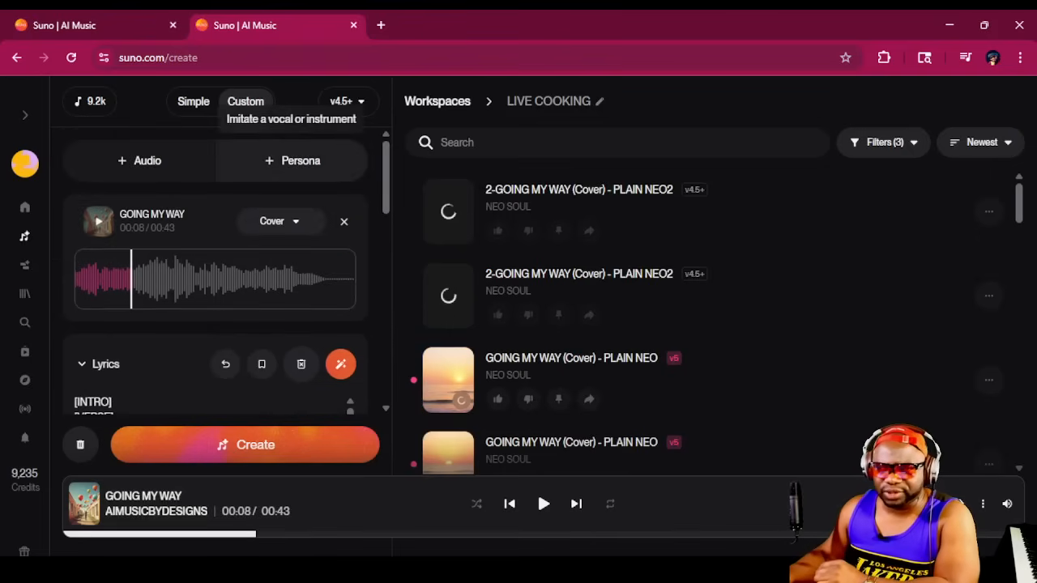
left_click(296, 161)
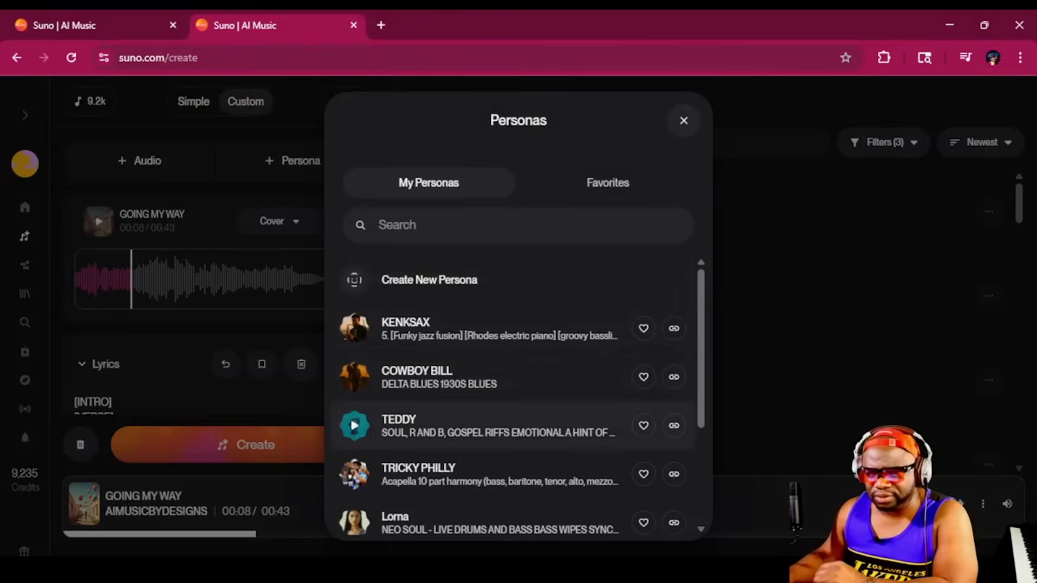
scroll(354, 421, "down", 2)
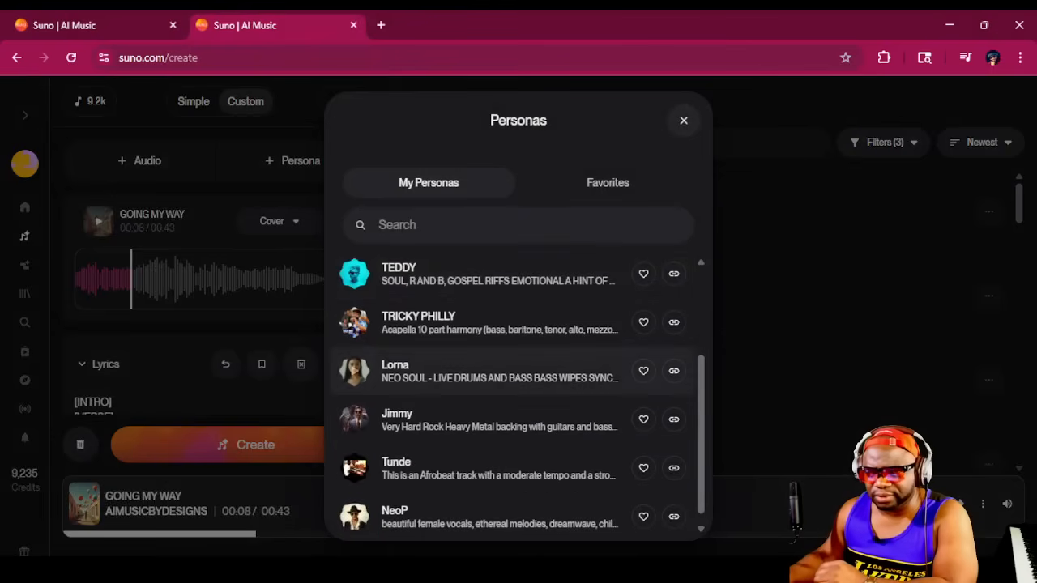
left_click(354, 370)
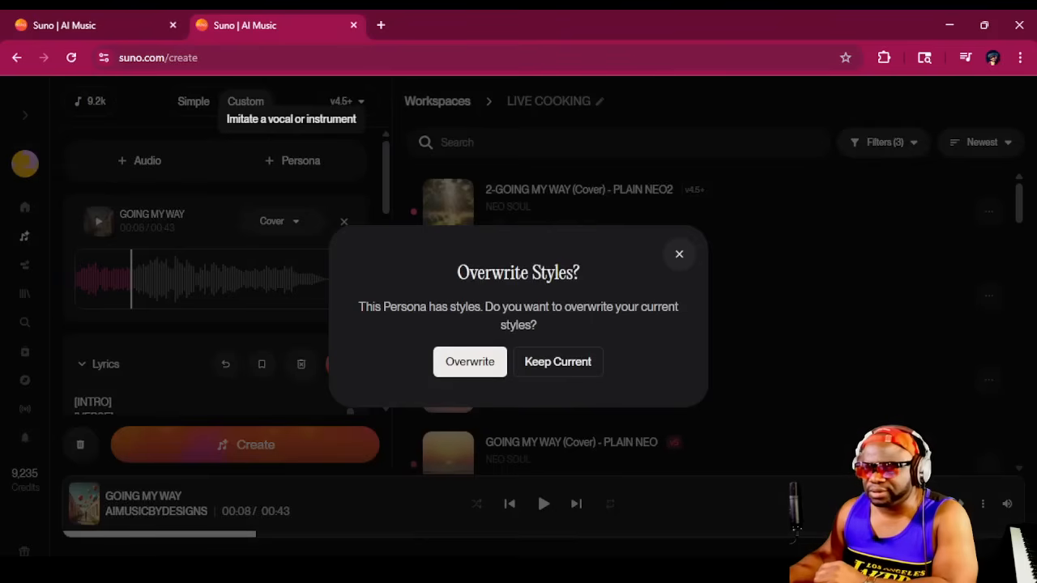
left_click(557, 362)
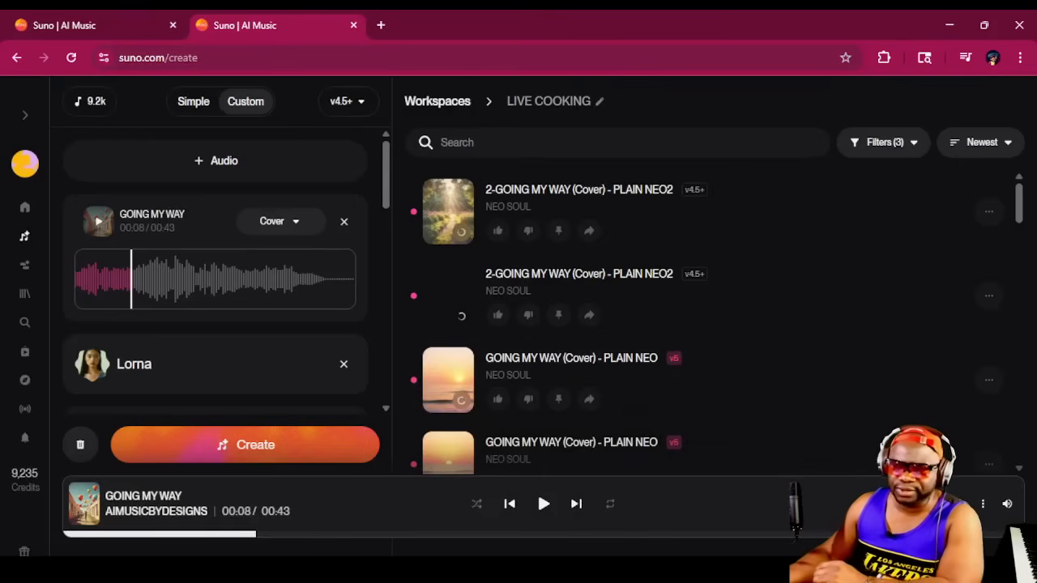
Step: Set the cover's Audio Influence to 75% in the advanced options
scroll(216, 279, "down", 2)
scroll(215, 280, "down", 1)
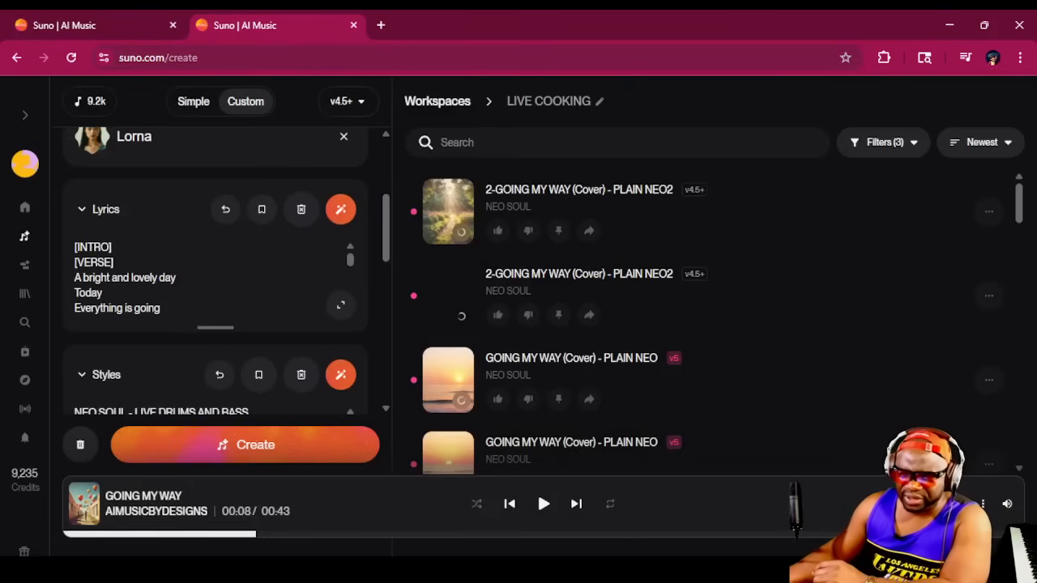
scroll(216, 279, "down", 6)
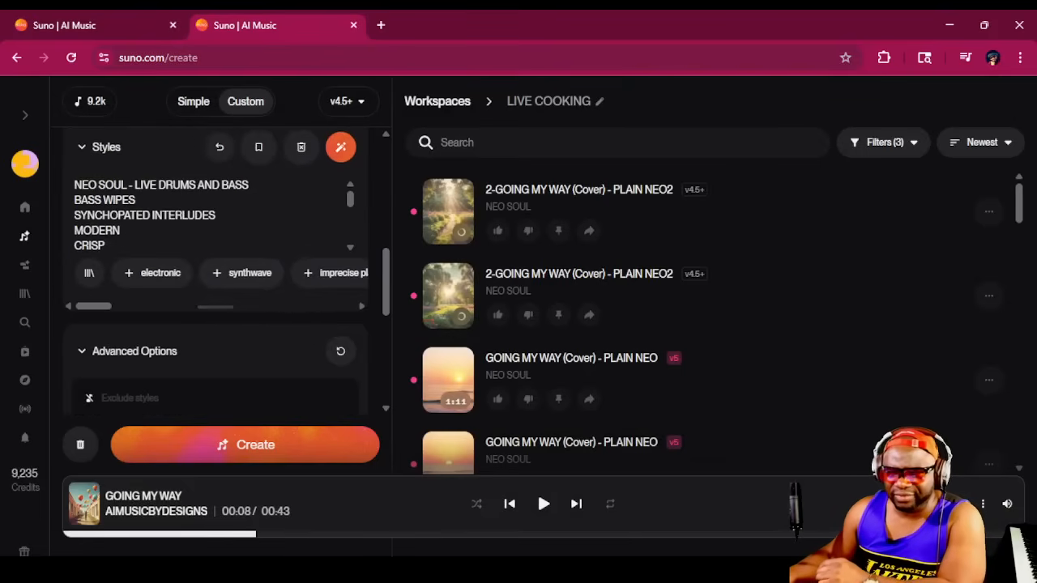
scroll(216, 279, "up", 7)
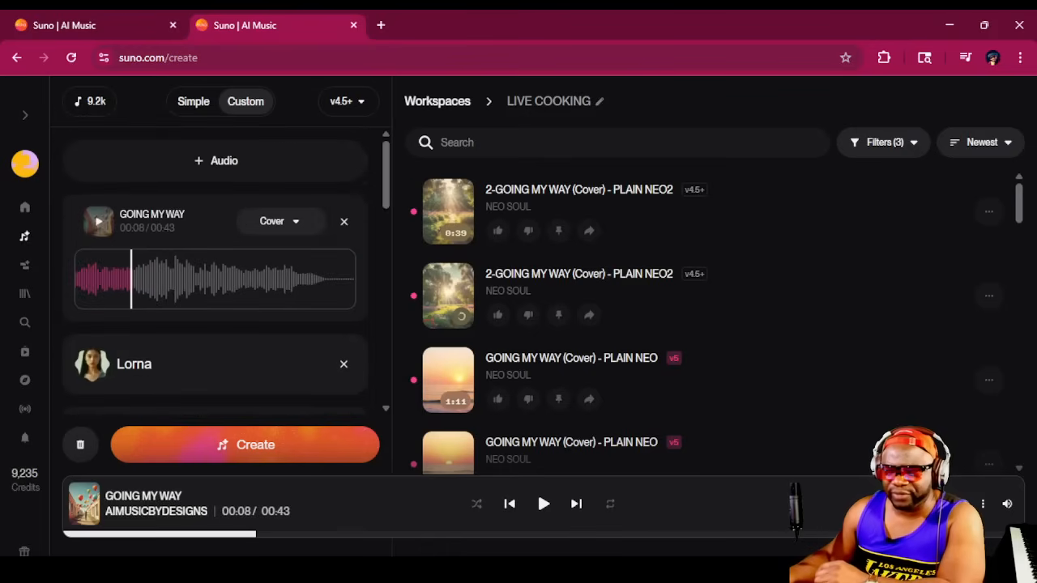
scroll(215, 279, "down", 10)
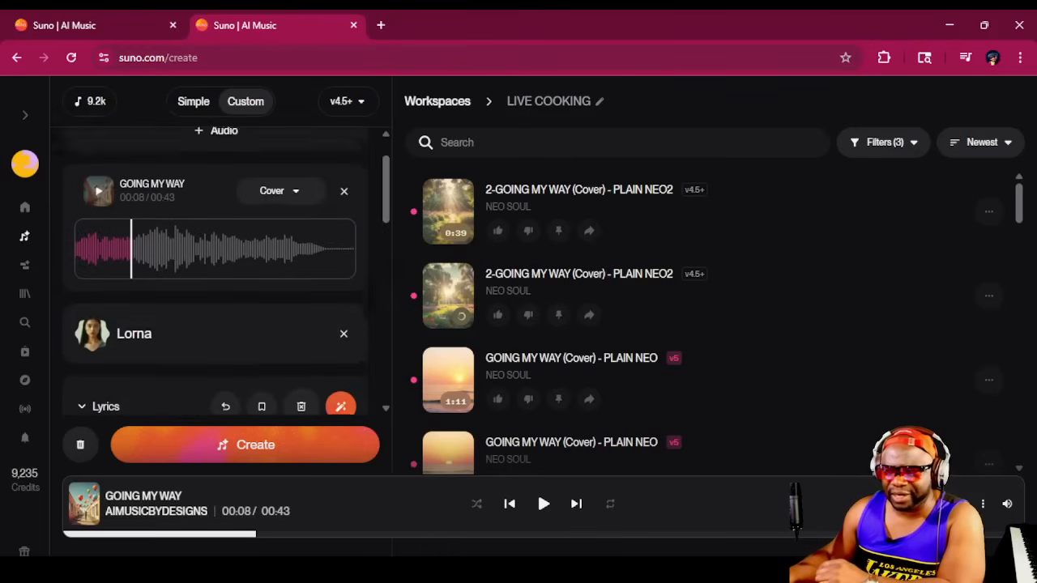
scroll(216, 279, "down", 2)
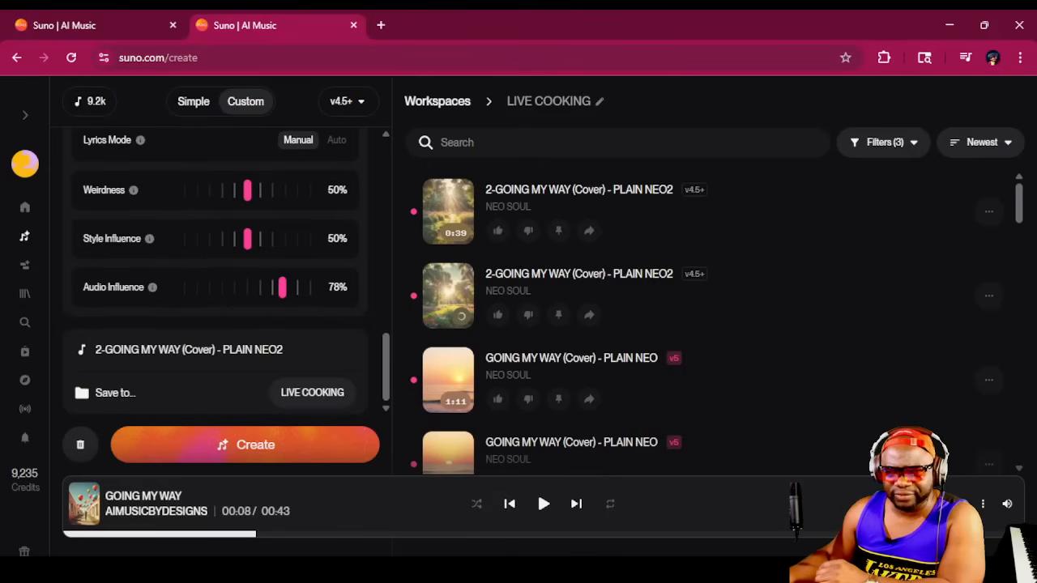
left_click_drag(282, 286, 279, 286)
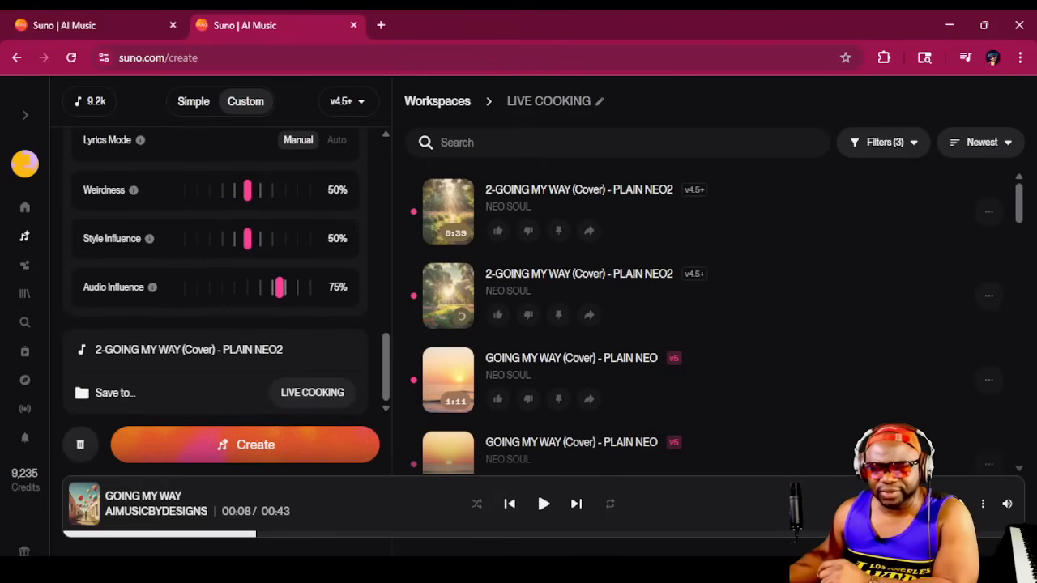
Step: Change the song title to "3-GOING MY WAY (Cover) -LORNA"
key("Delete")
key("Delete")
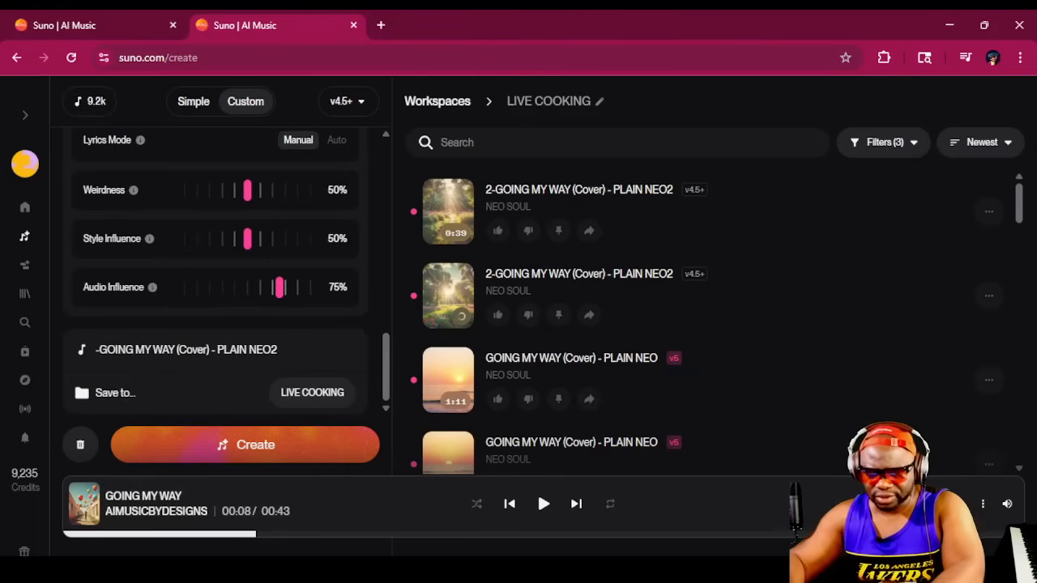
type("3-")
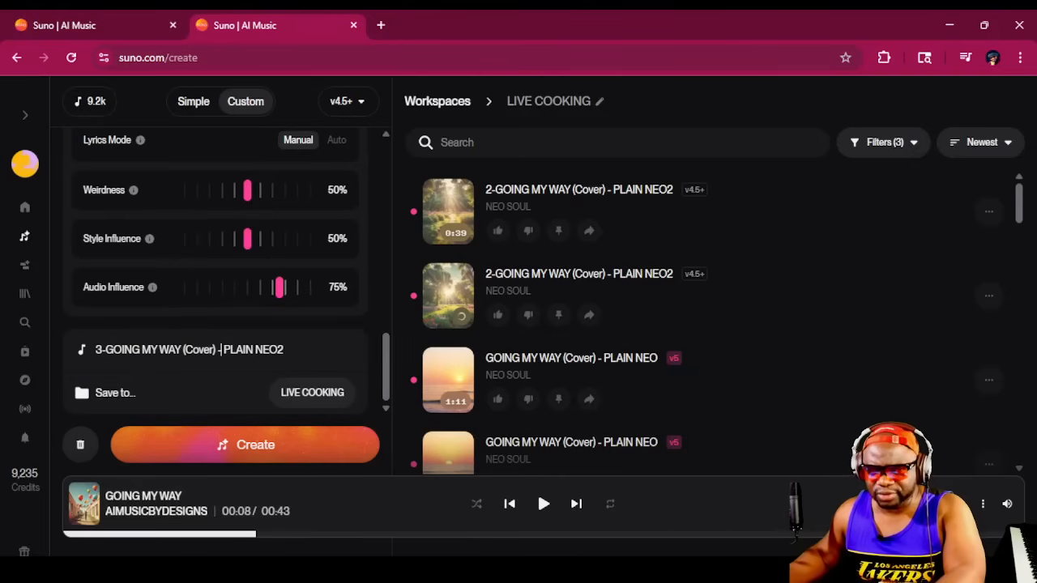
key("shift+End")
type("LORNA")
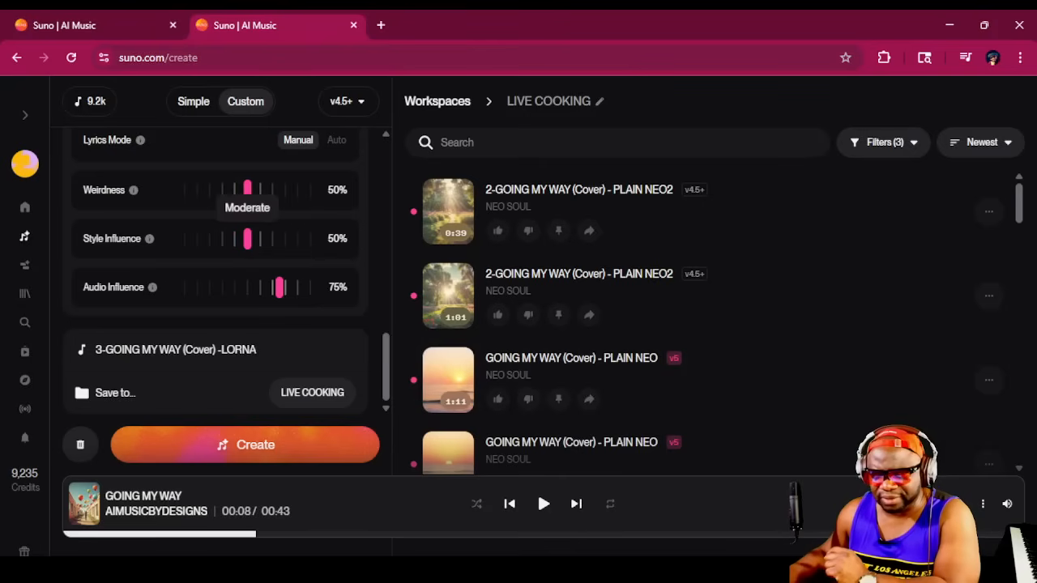
Step: Set the Style Influence to 72% and generate the Lorna persona cover with the v4.5+ model
left_click_drag(247, 238, 275, 238)
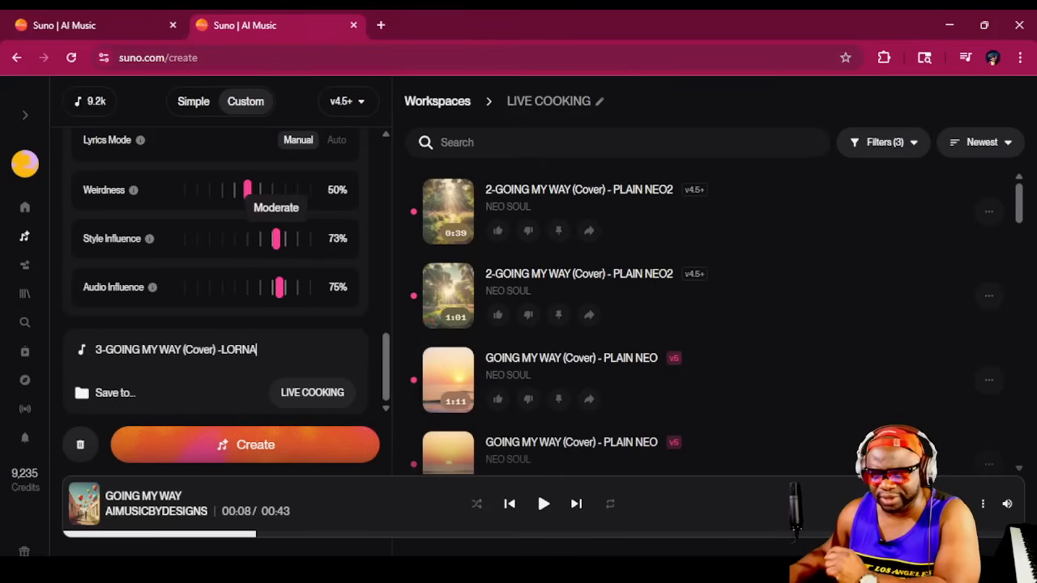
left_click(245, 445)
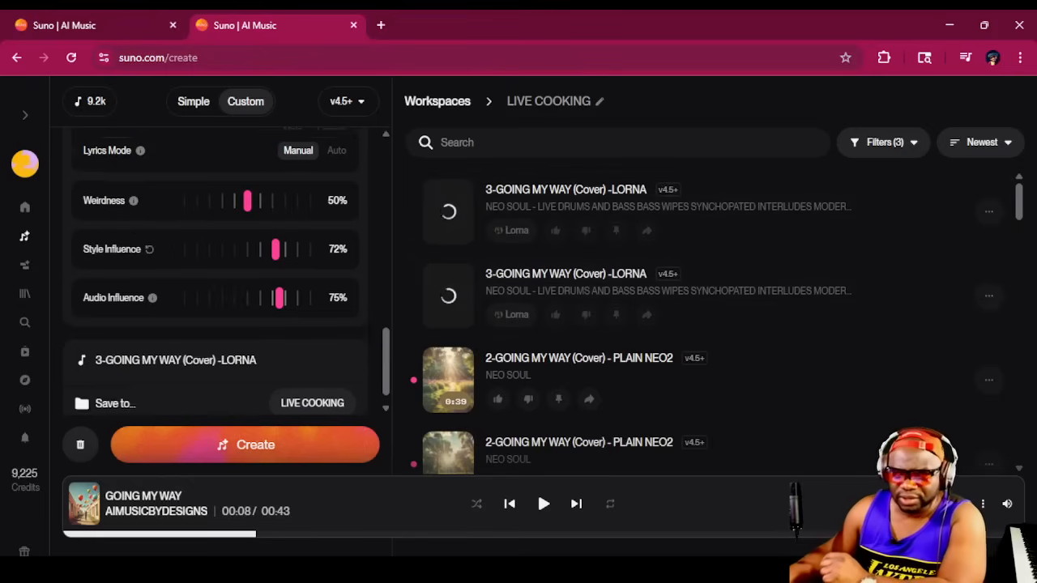
Step: Switch the generation model to v5 for another Lorna cover
scroll(215, 267, "up", 6)
scroll(216, 269, "up", 3)
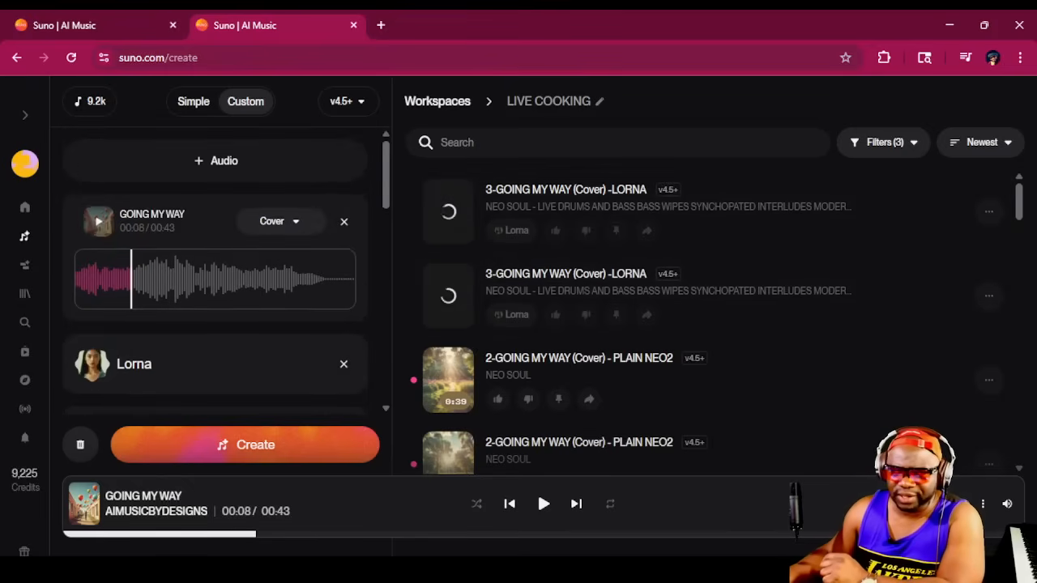
left_click(347, 101)
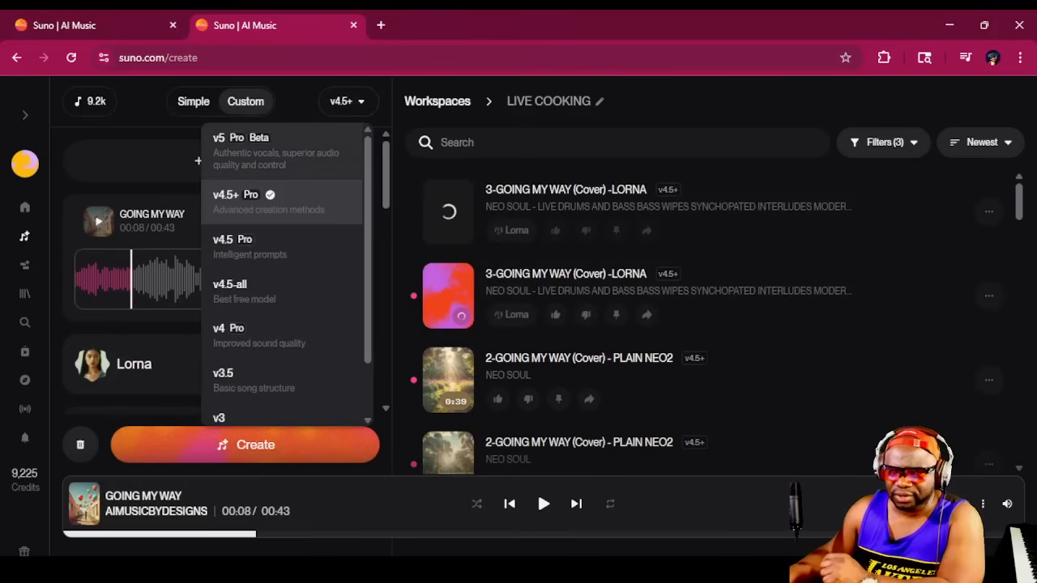
left_click(259, 151)
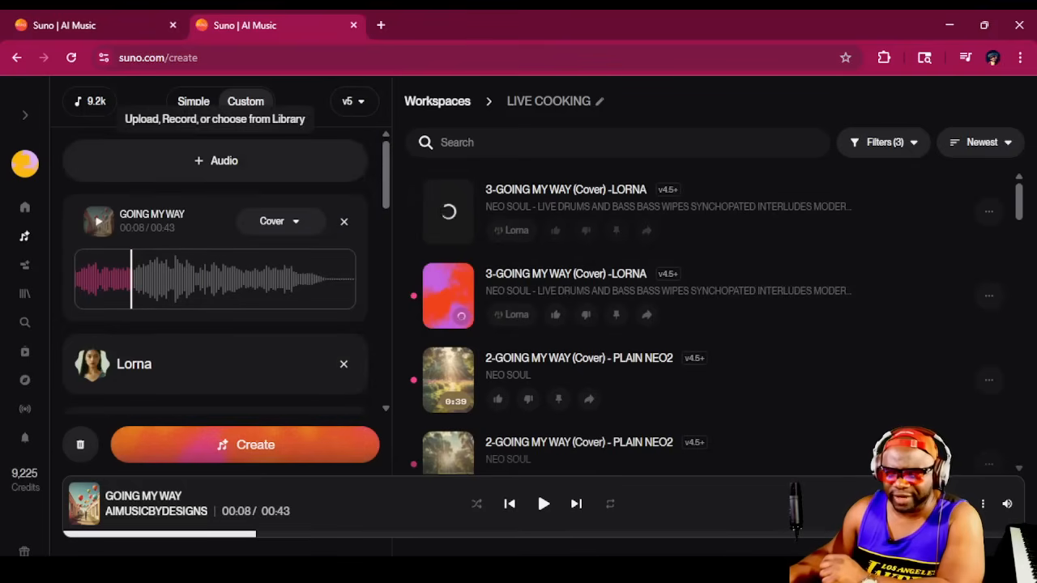
Step: Lower the Audio Influence to 71% and generate the Lorna cover again with the v5 model
scroll(216, 269, "down", 4)
scroll(216, 269, "down", 10)
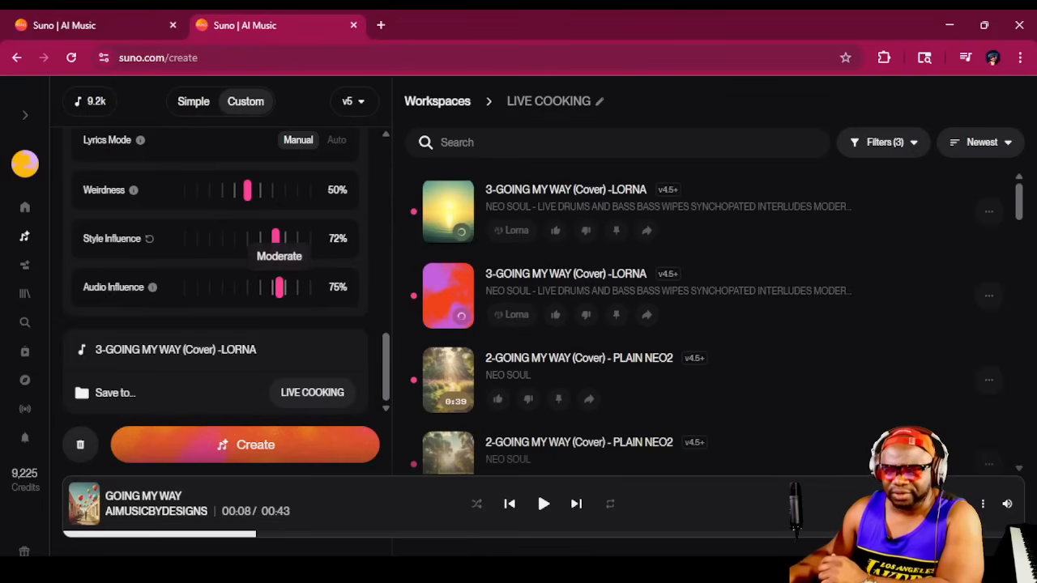
left_click_drag(280, 287, 273, 287)
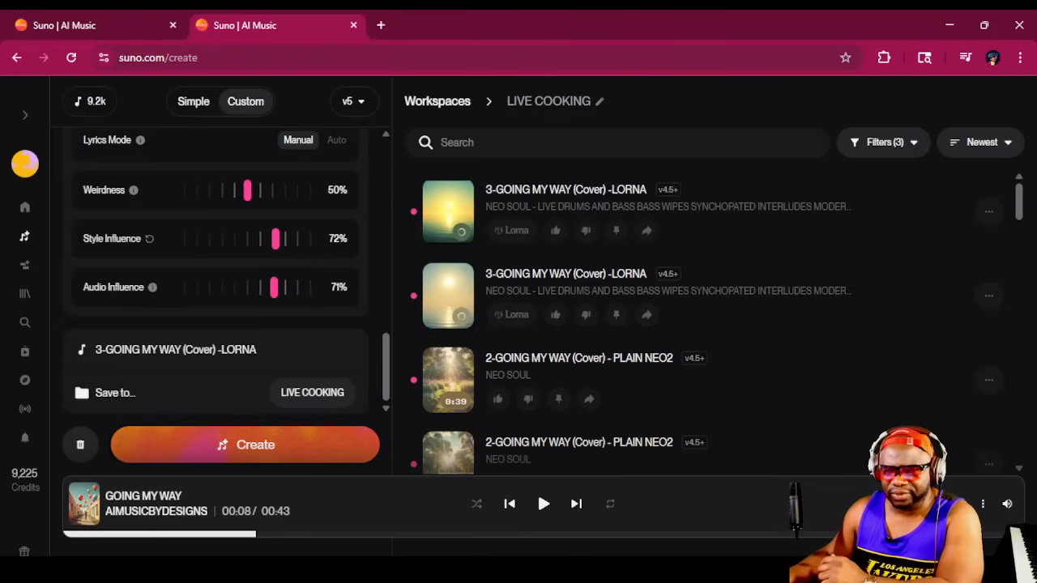
left_click(245, 445)
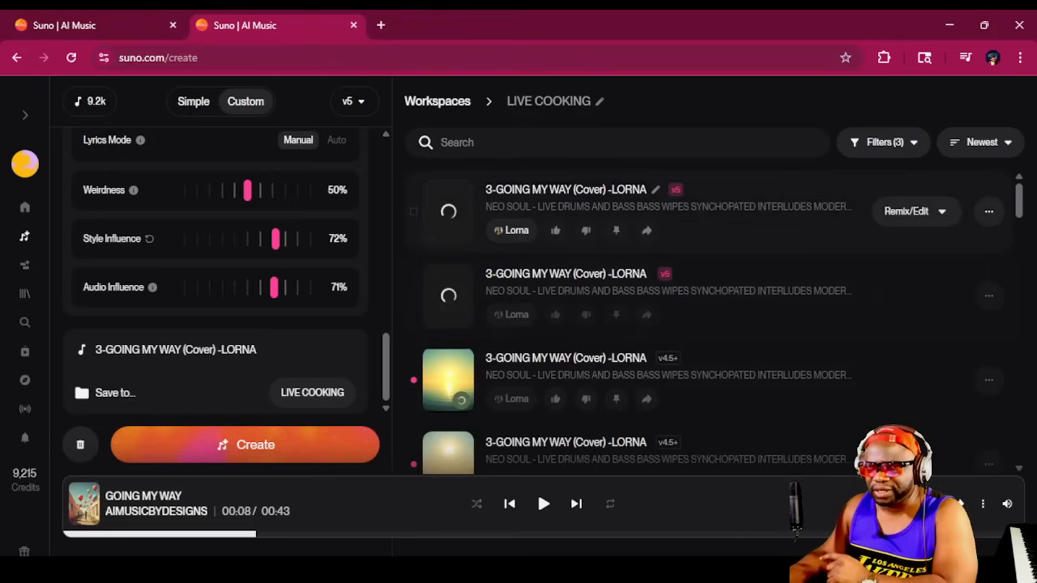
Step: Listen to parts of the two v5 "GOING MY WAY (Cover) - PLAIN NEO" versions in the workspace list
scroll(567, 324, "down", 8)
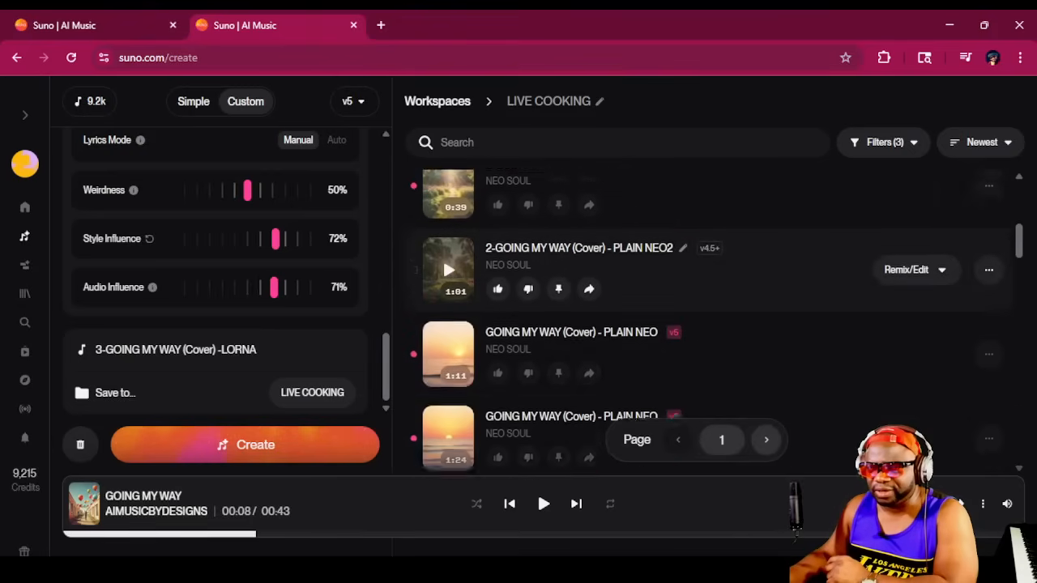
scroll(518, 340, "down", 2)
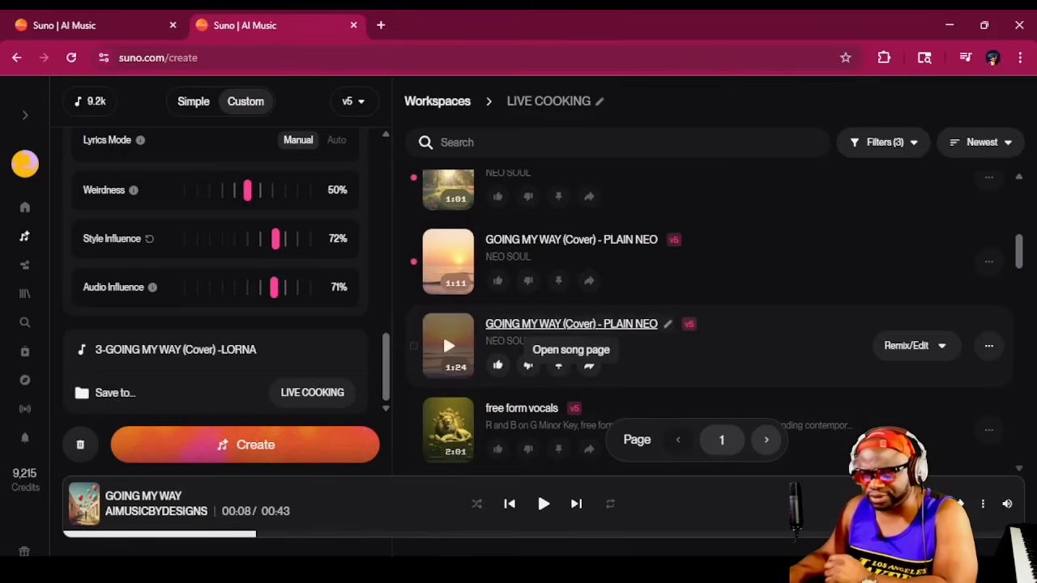
left_click(447, 345)
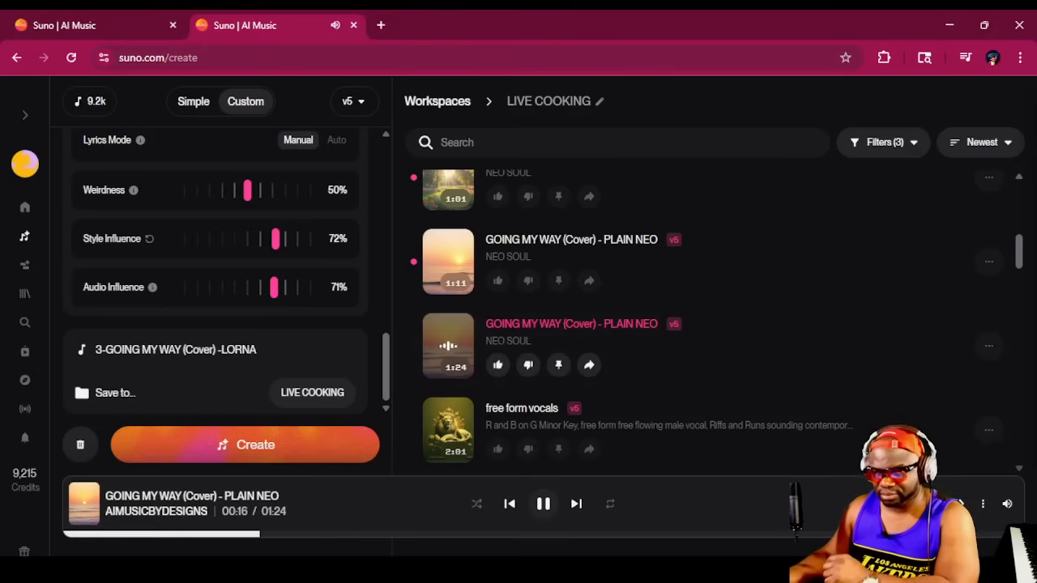
key("space")
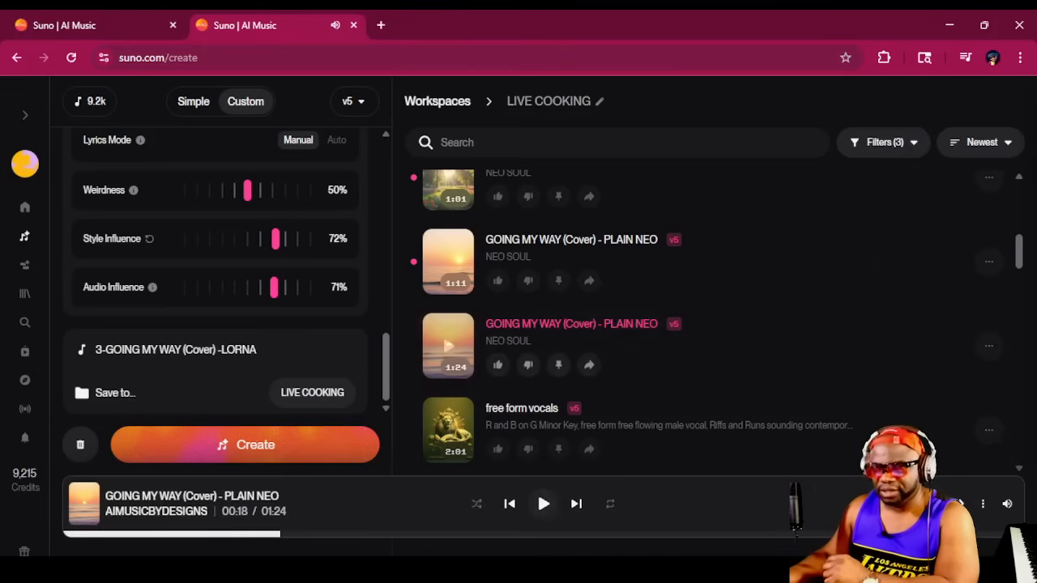
left_click(447, 261)
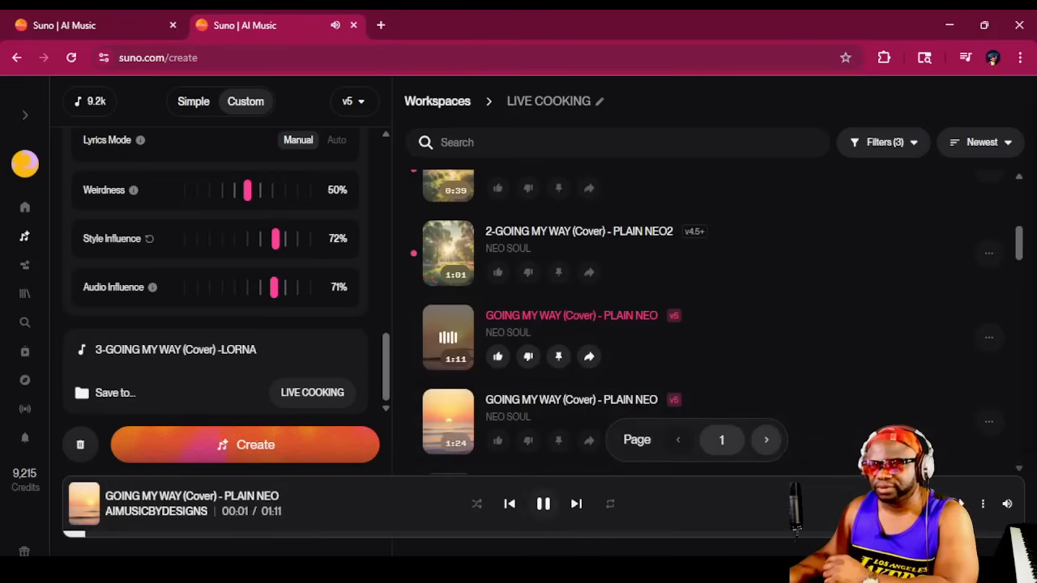
left_click(543, 504)
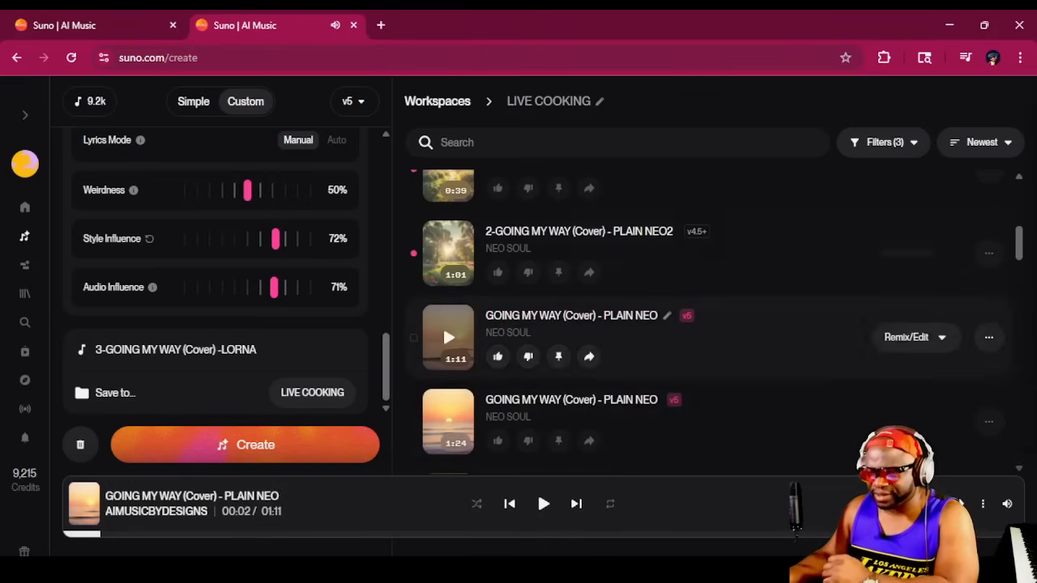
Step: Listen to parts of the two v4.5+ "2-GOING MY WAY (Cover) - PLAIN NEO2" versions
left_click(448, 252)
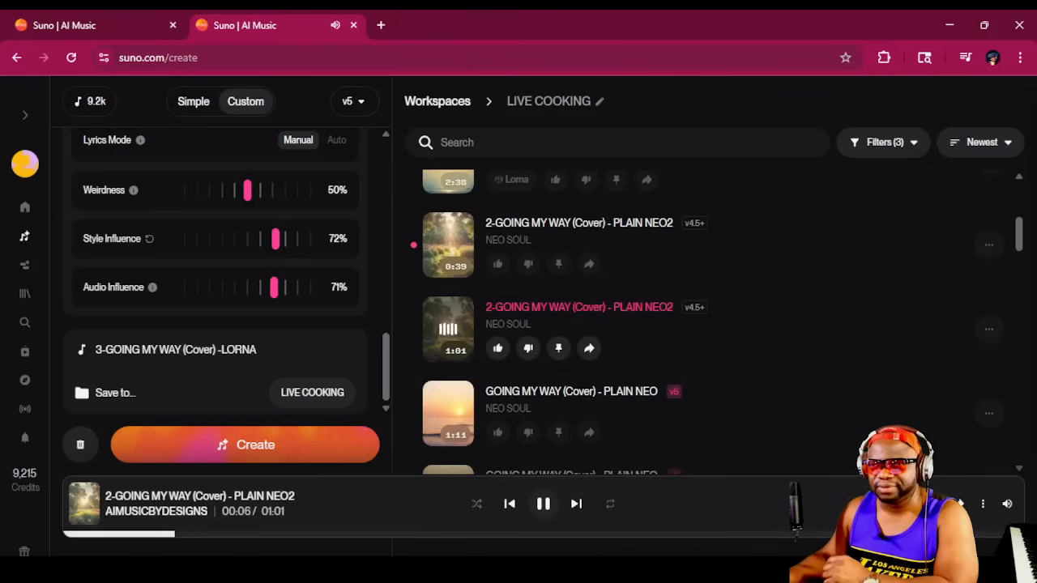
left_click(544, 503)
scroll(559, 413, "up", 1)
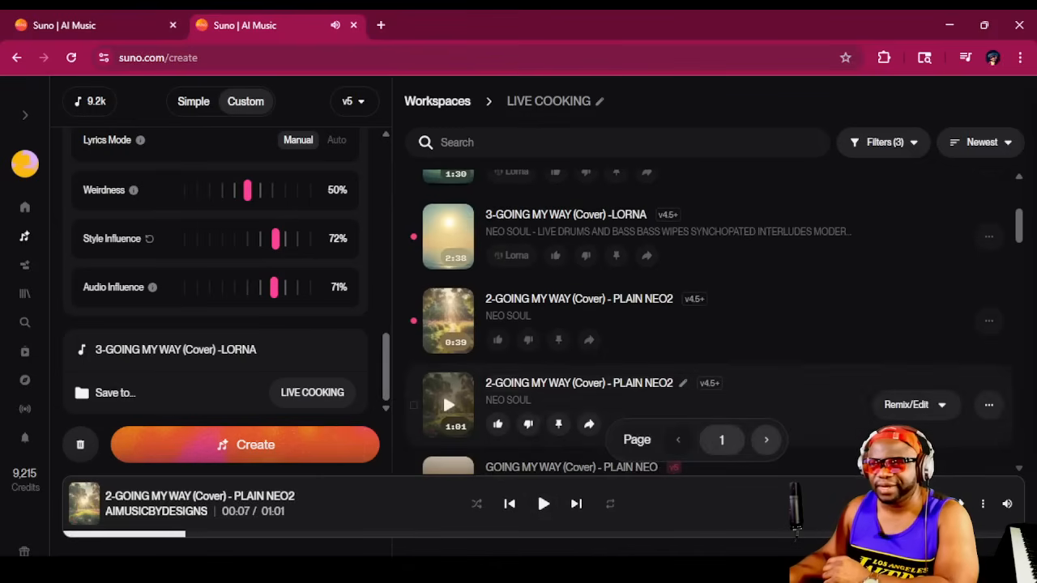
left_click(442, 308)
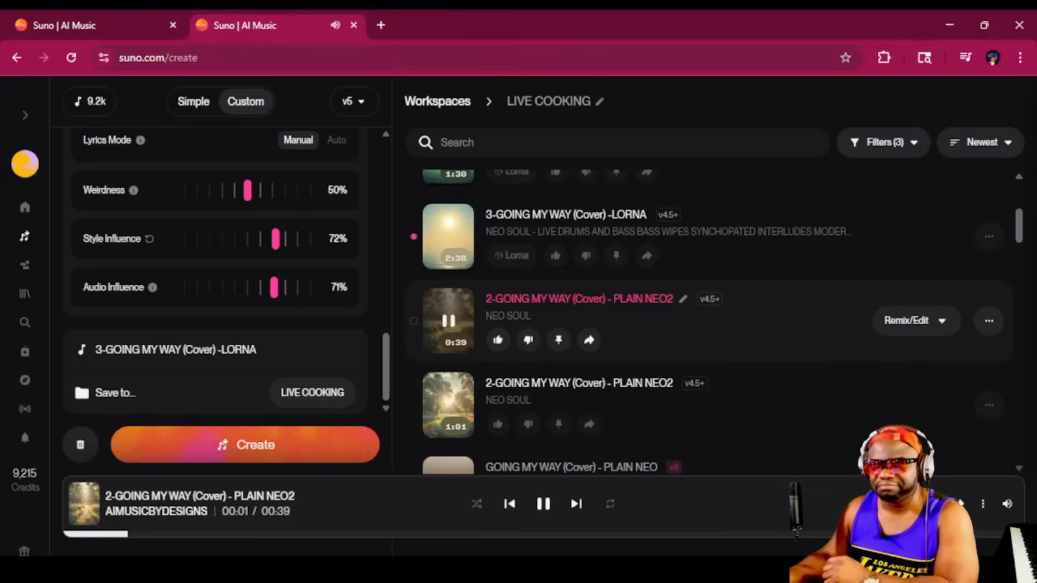
left_click(448, 320)
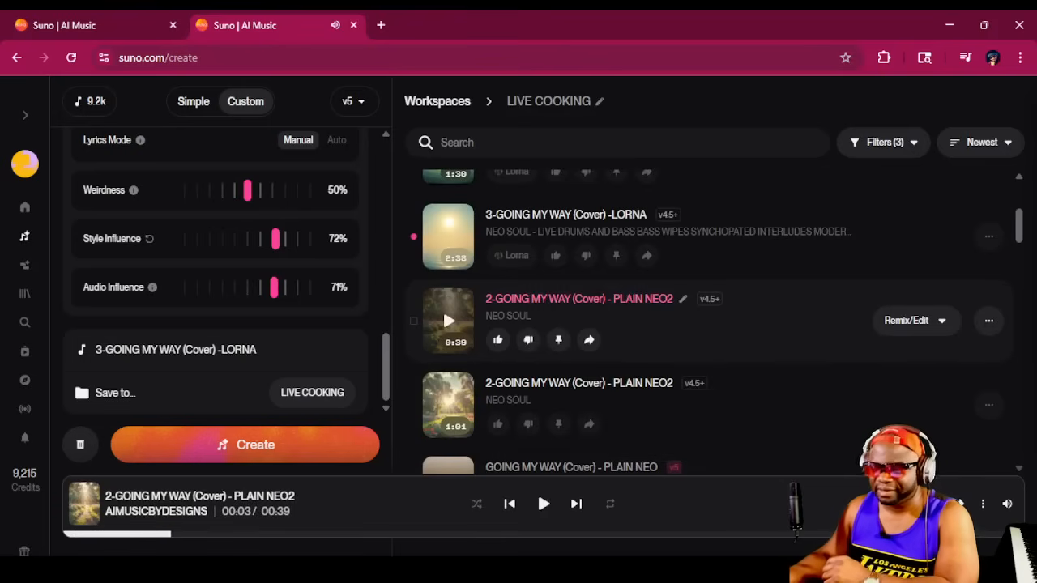
Step: Listen to parts of the 2:38 v4.5+ version and both v5 versions of "3-GOING MY WAY (Cover) -LORNA"
scroll(448, 388, "up", 2)
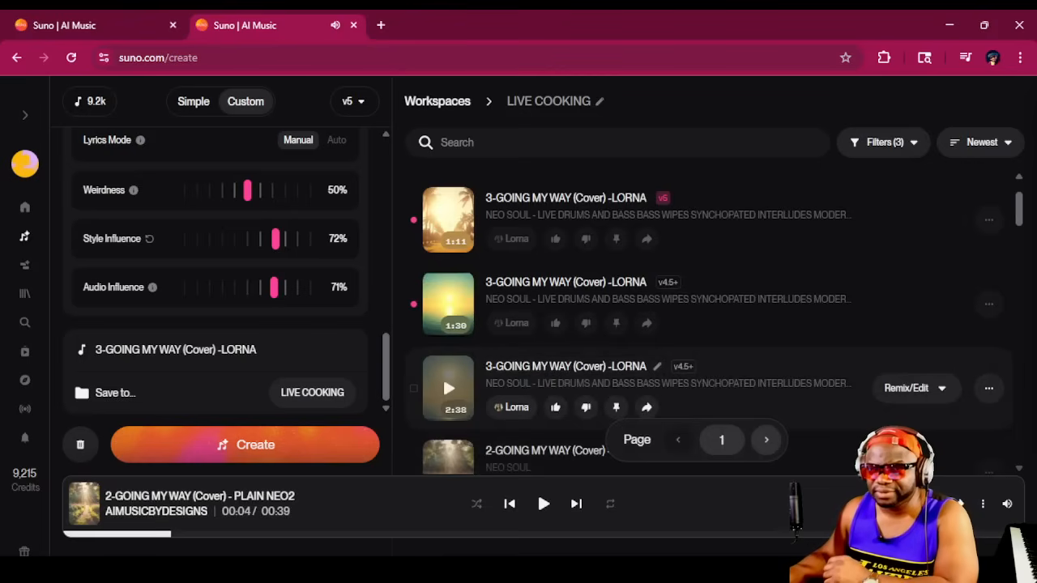
left_click(448, 388)
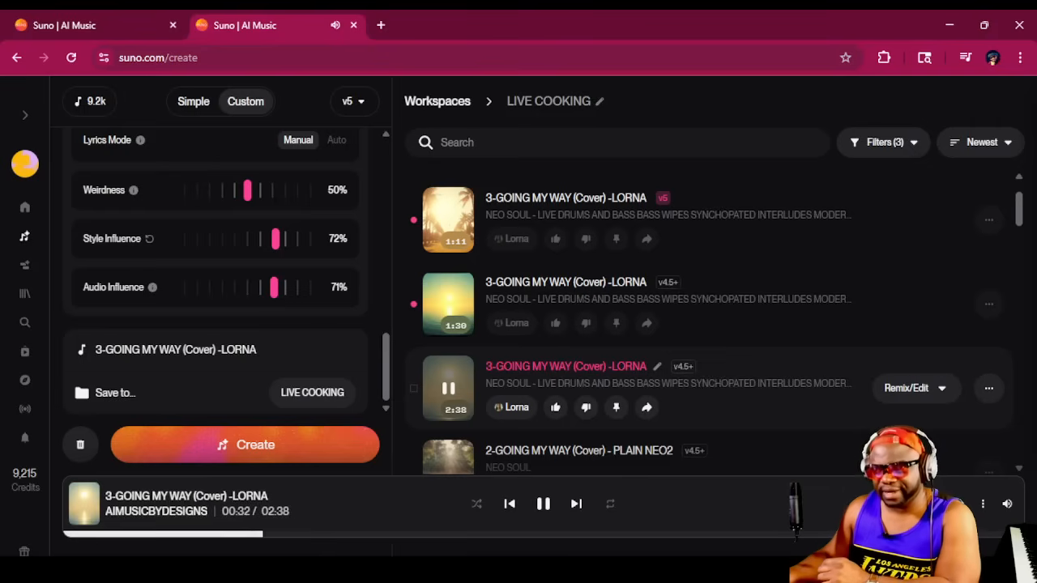
key("space")
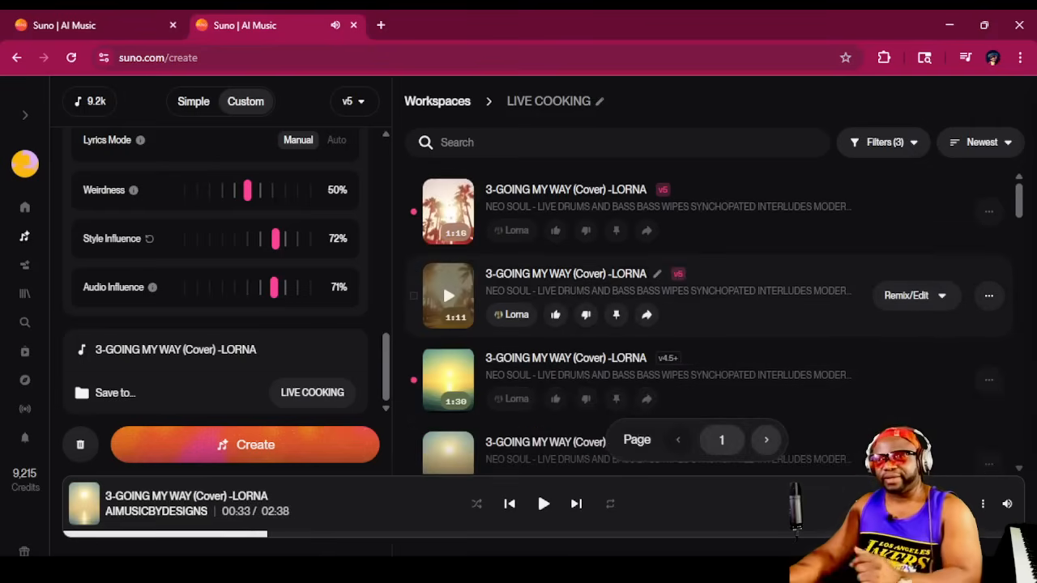
left_click(448, 296)
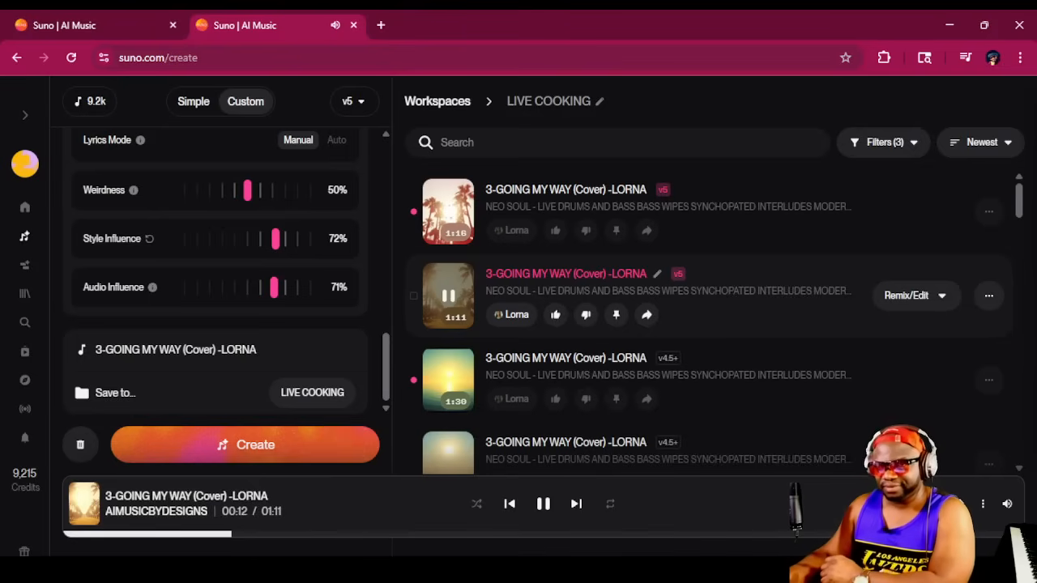
key("space")
left_click(448, 210)
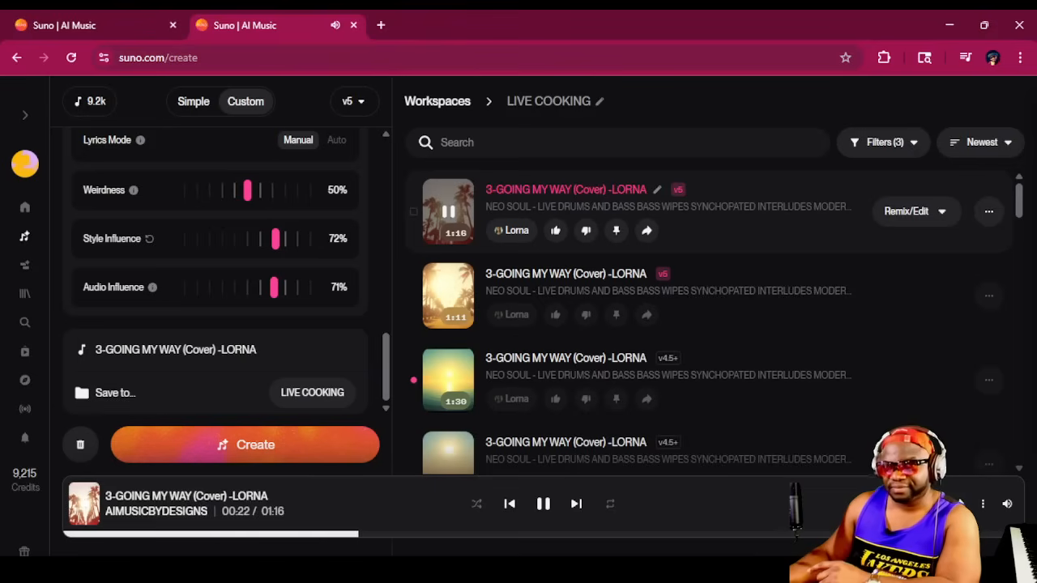
key("space")
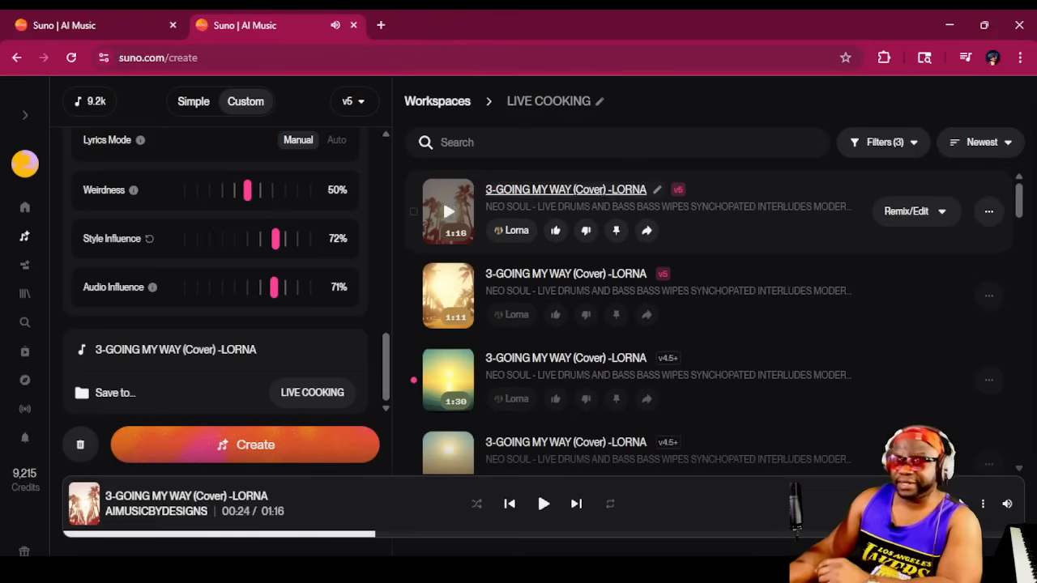